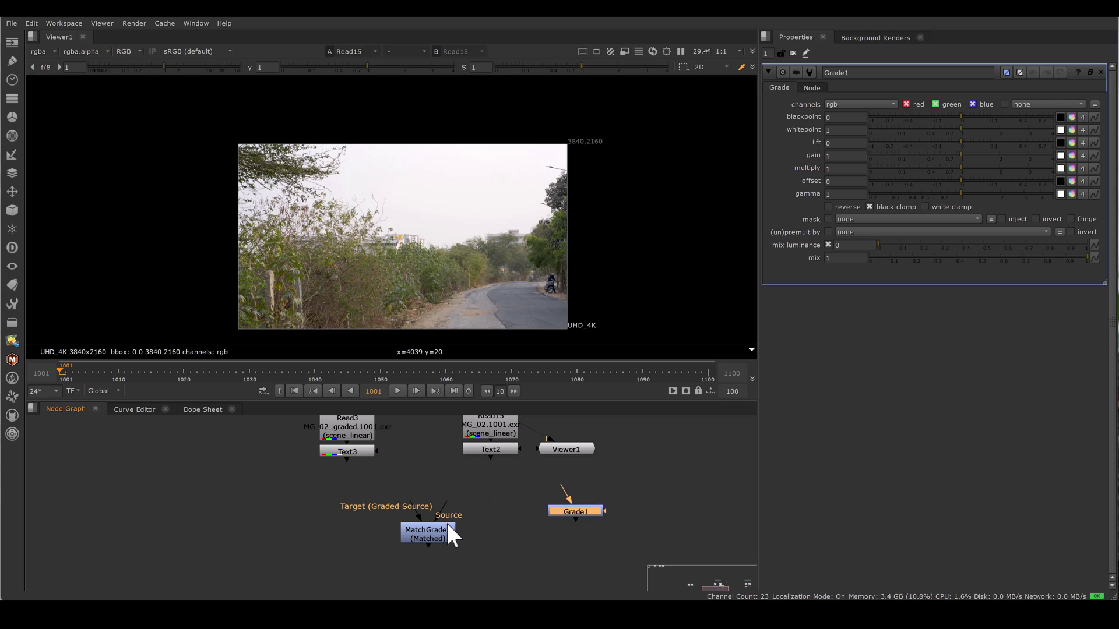
{"action": "left_click_drag", "start_coordinate": [447, 524], "coordinate": [427, 528]}
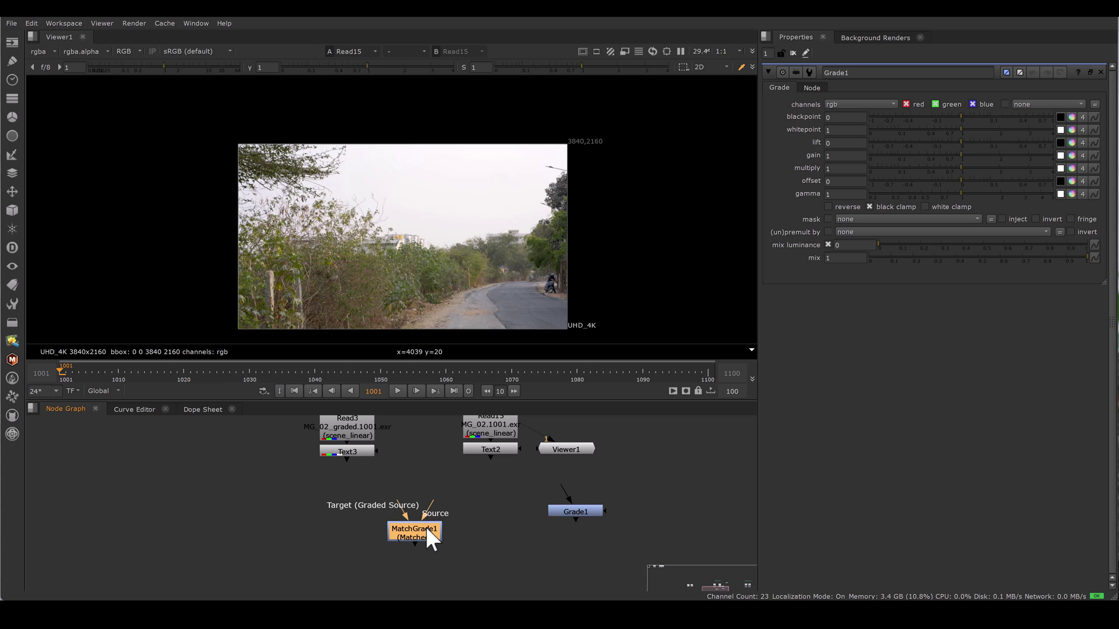
{"action": "left_click_drag", "start_coordinate": [576, 511], "coordinate": [687, 488]}
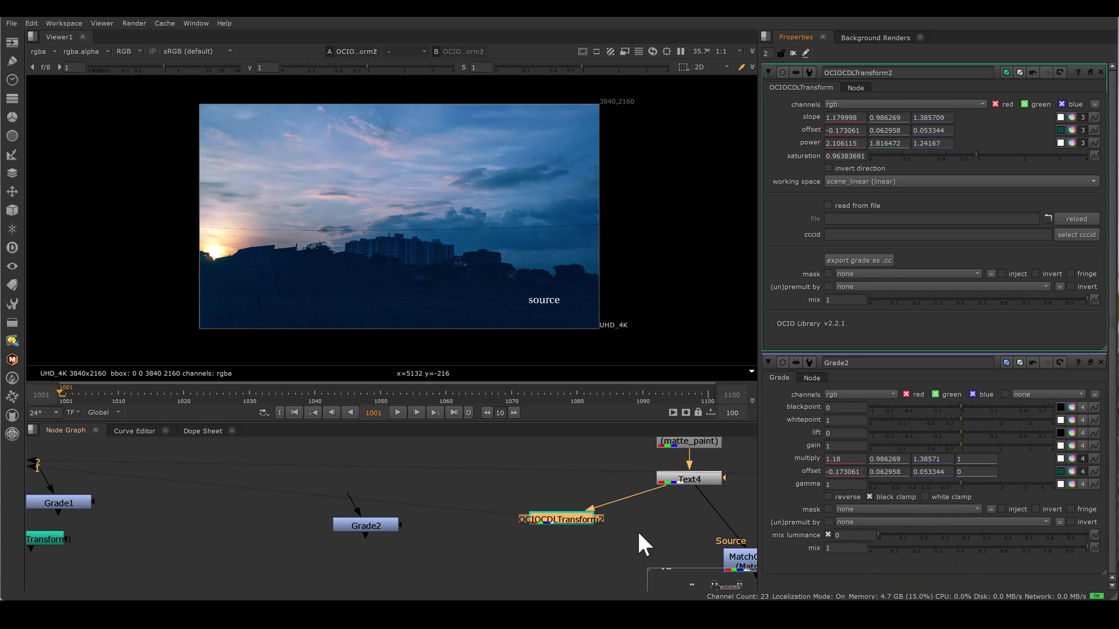
{"action": "middle_click_drag", "start_coordinate": [637, 527], "coordinate": [532, 530]}
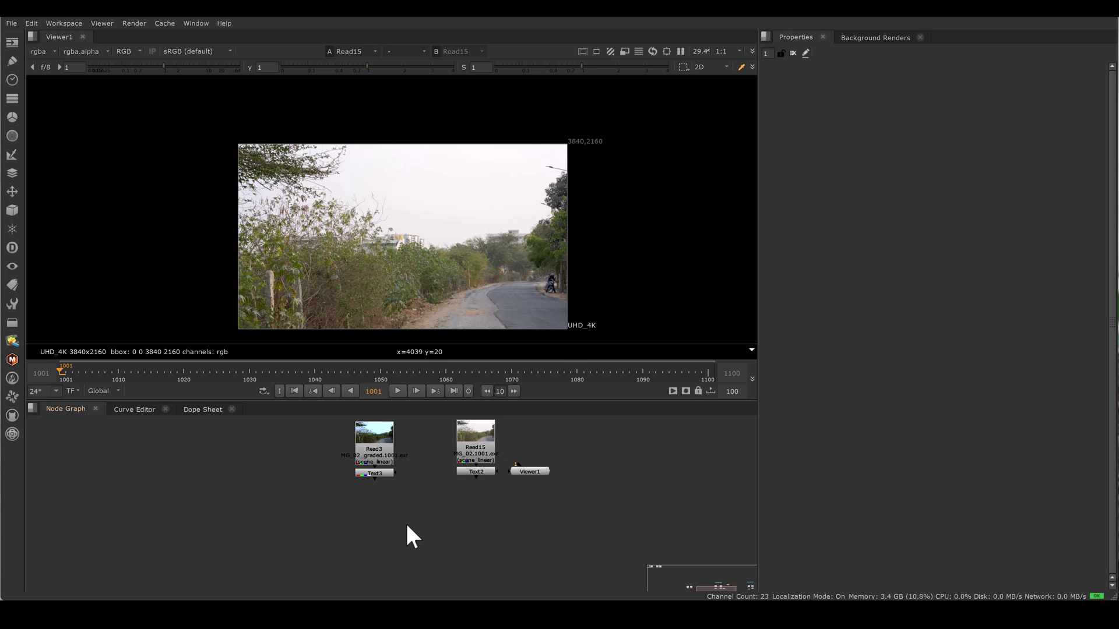
Add a MatchGrade node to the node graph below the two Read branches
{"action": "key", "text": "Tab"}
{"action": "type", "text": "mat"}
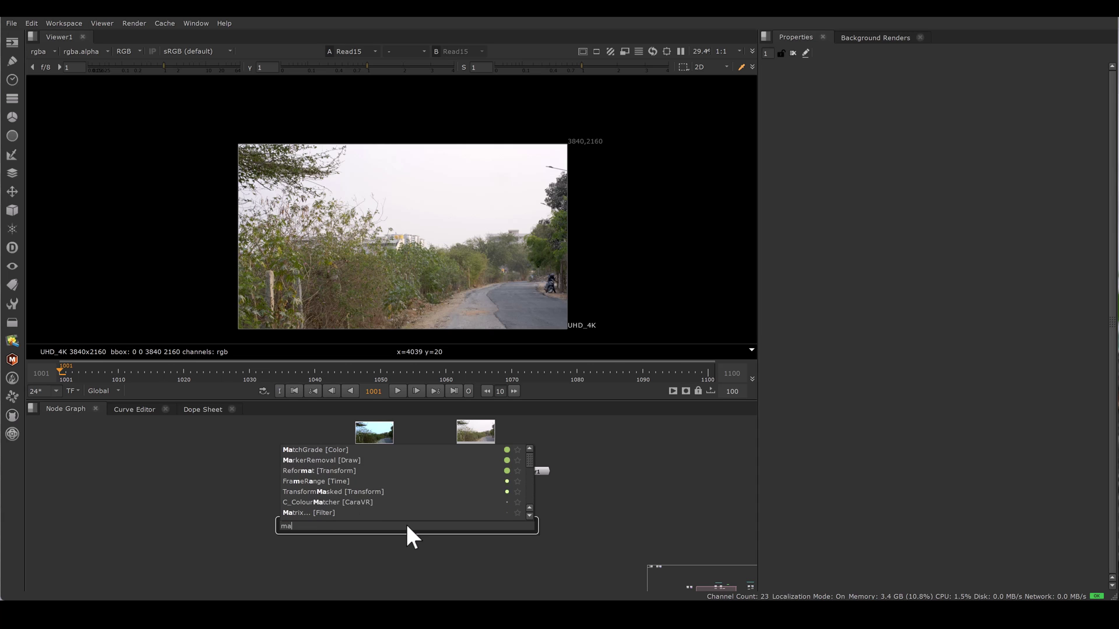
{"action": "left_click", "coordinate": [324, 449]}
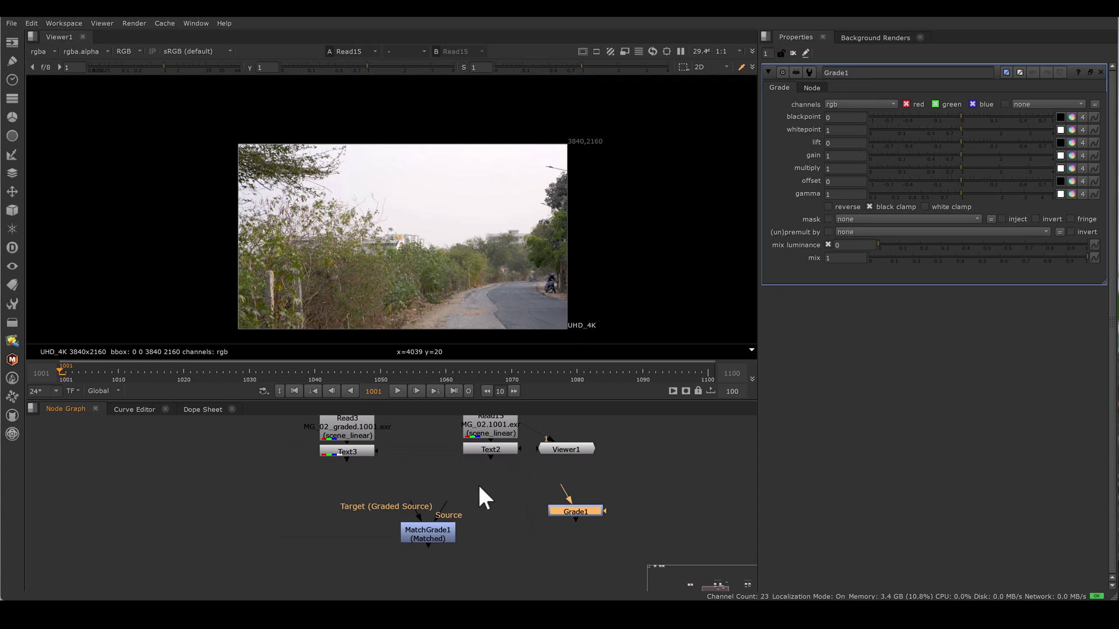
Move the Grade node clear of the viewer node and position the MatchGrade node beneath the two Text nodes
{"action": "left_click_drag", "start_coordinate": [439, 529], "coordinate": [426, 526]}
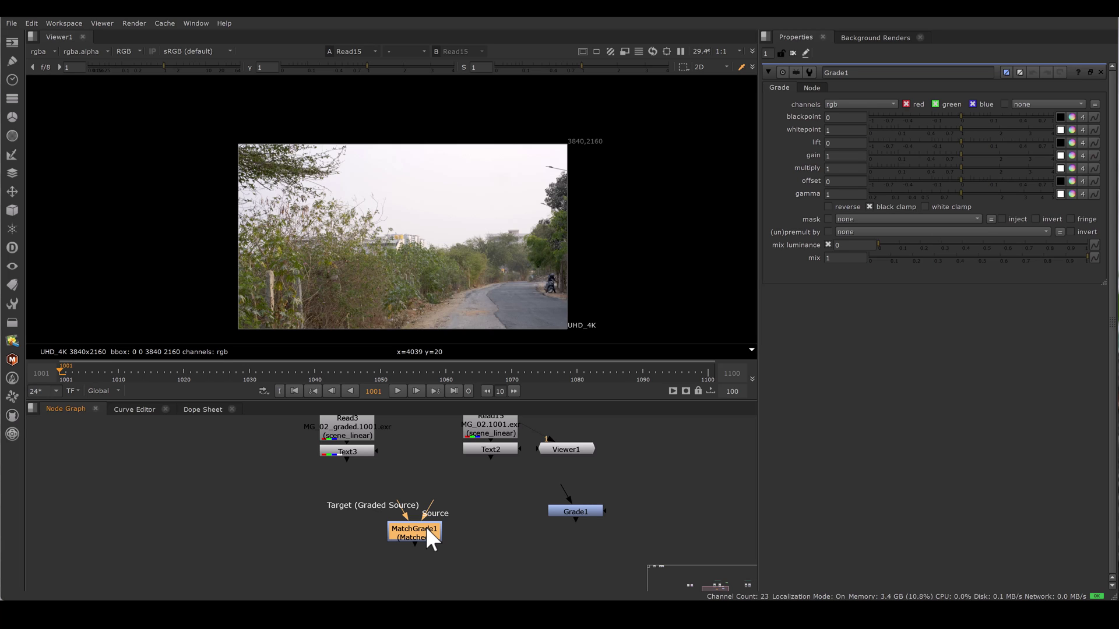
{"action": "left_click_drag", "start_coordinate": [584, 514], "coordinate": [682, 482]}
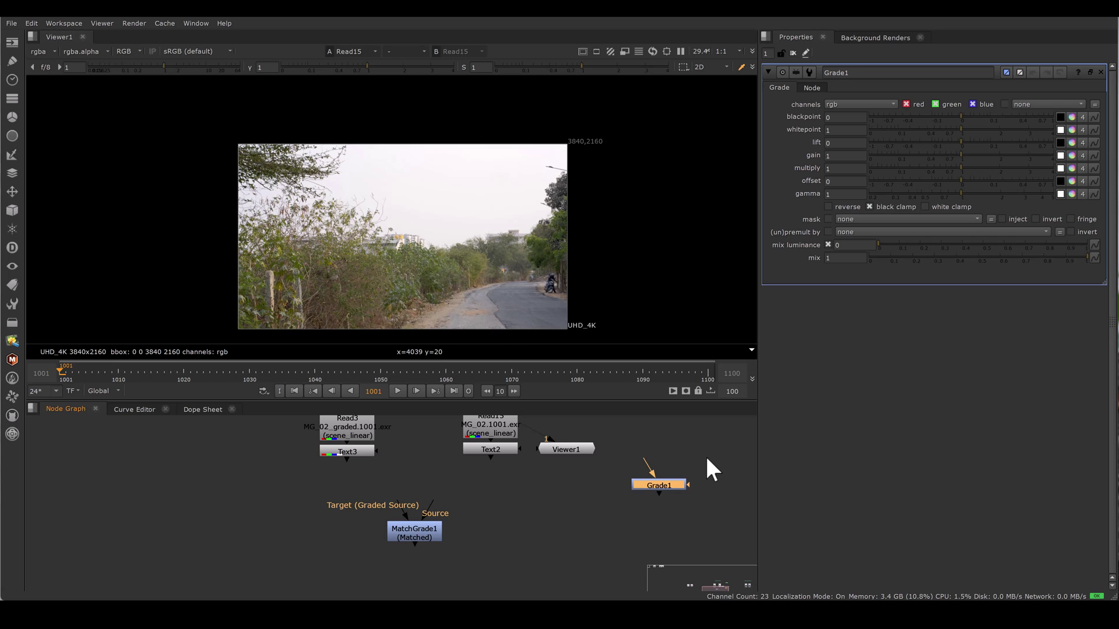
{"action": "left_click_drag", "start_coordinate": [417, 535], "coordinate": [460, 467]}
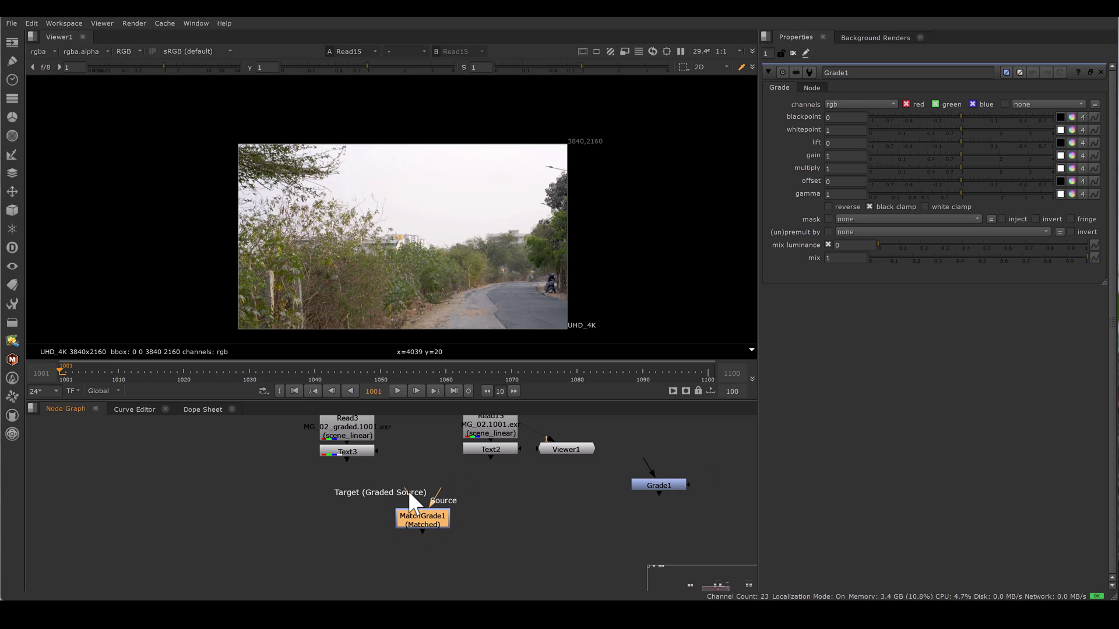
{"action": "left_click_drag", "start_coordinate": [356, 484], "coordinate": [358, 485]}
{"action": "left_click_drag", "start_coordinate": [471, 466], "coordinate": [482, 459]}
{"action": "left_click_drag", "start_coordinate": [408, 489], "coordinate": [376, 479]}
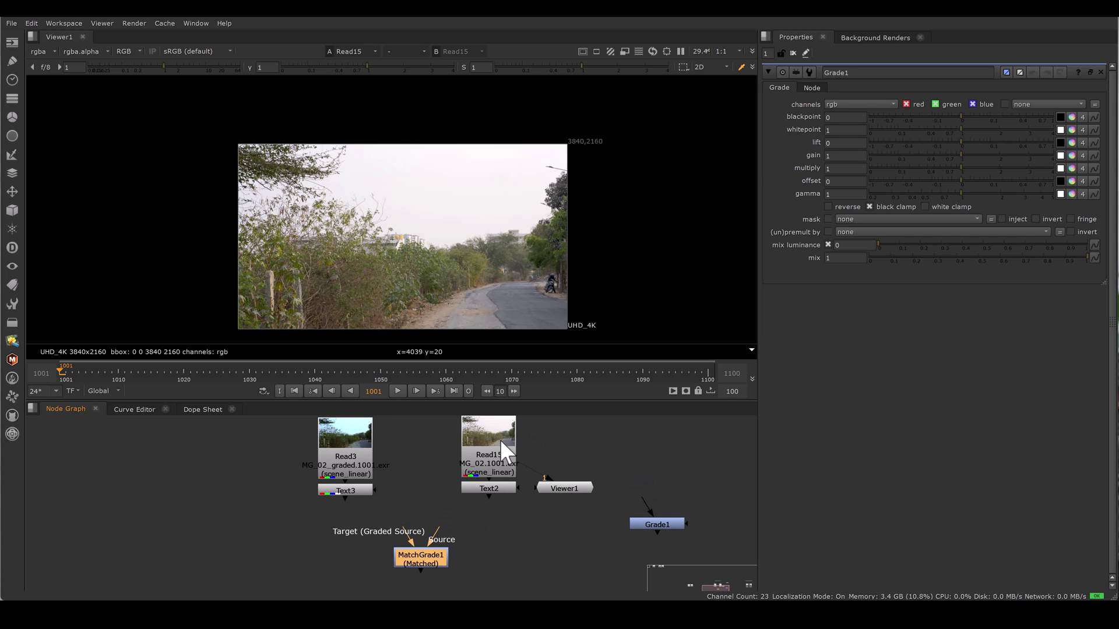
Play back the original clip, Read15, in the viewer and stop it to examine the ungraded footage
{"action": "left_click", "coordinate": [499, 438]}
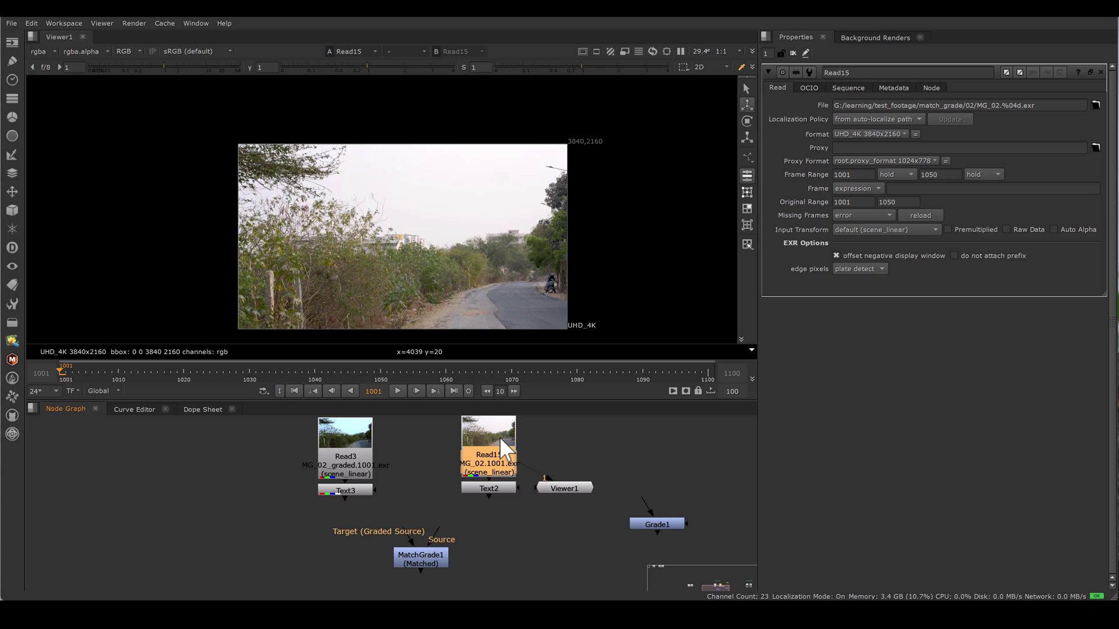
{"action": "left_click", "coordinate": [397, 390]}
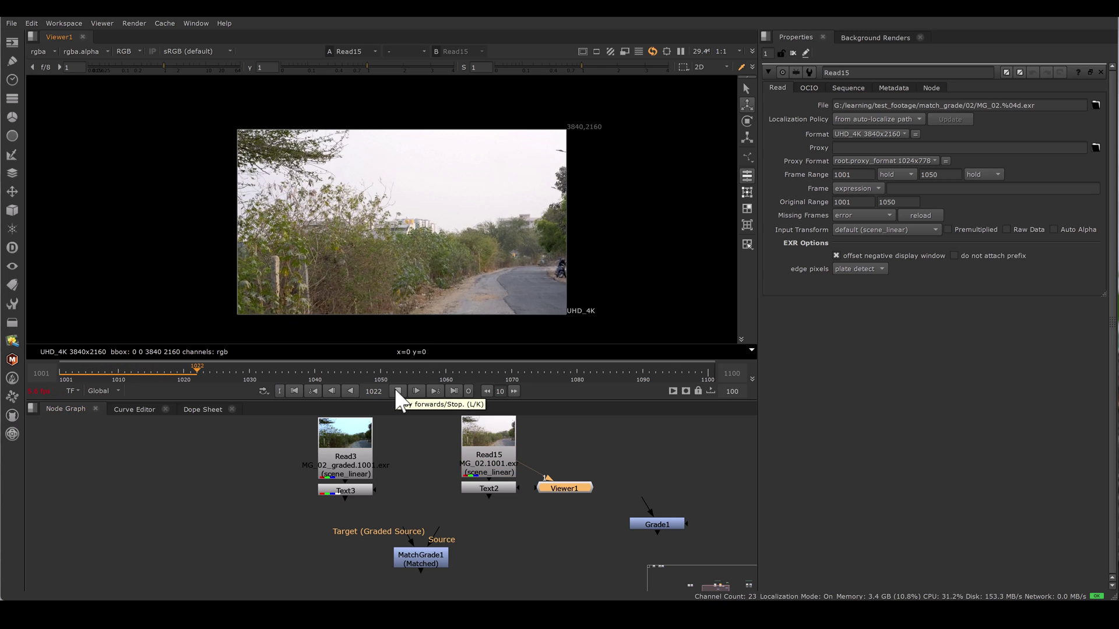
{"action": "left_click", "coordinate": [396, 391]}
Show the graded clip, Read3, on the viewer's second input and play it back
{"action": "left_click", "coordinate": [337, 444]}
{"action": "key", "text": "2"}
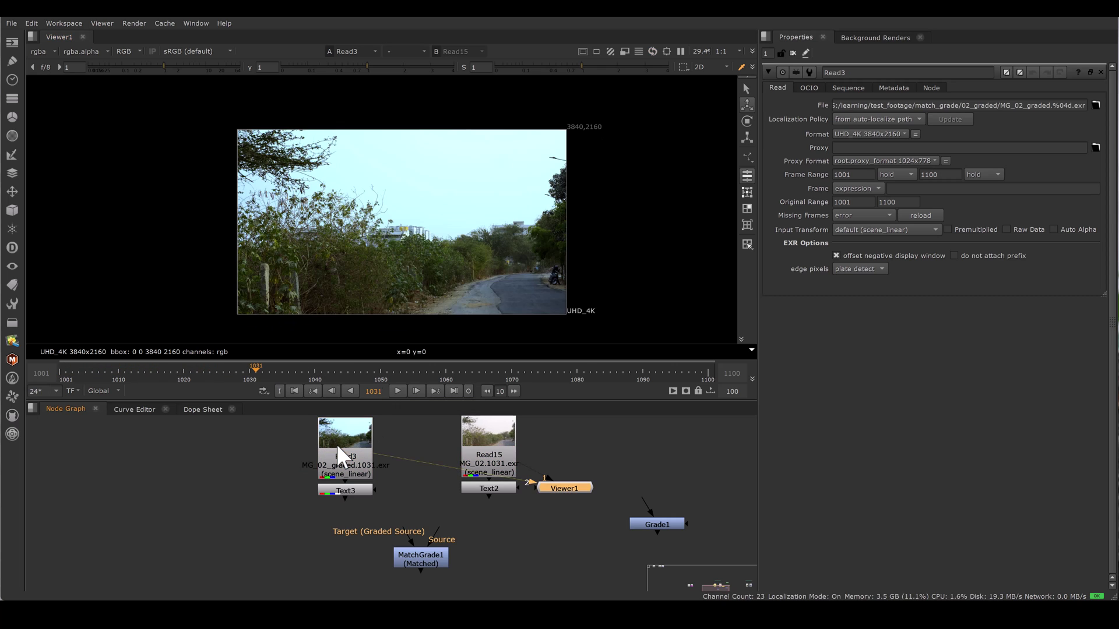
{"action": "left_click", "coordinate": [397, 391]}
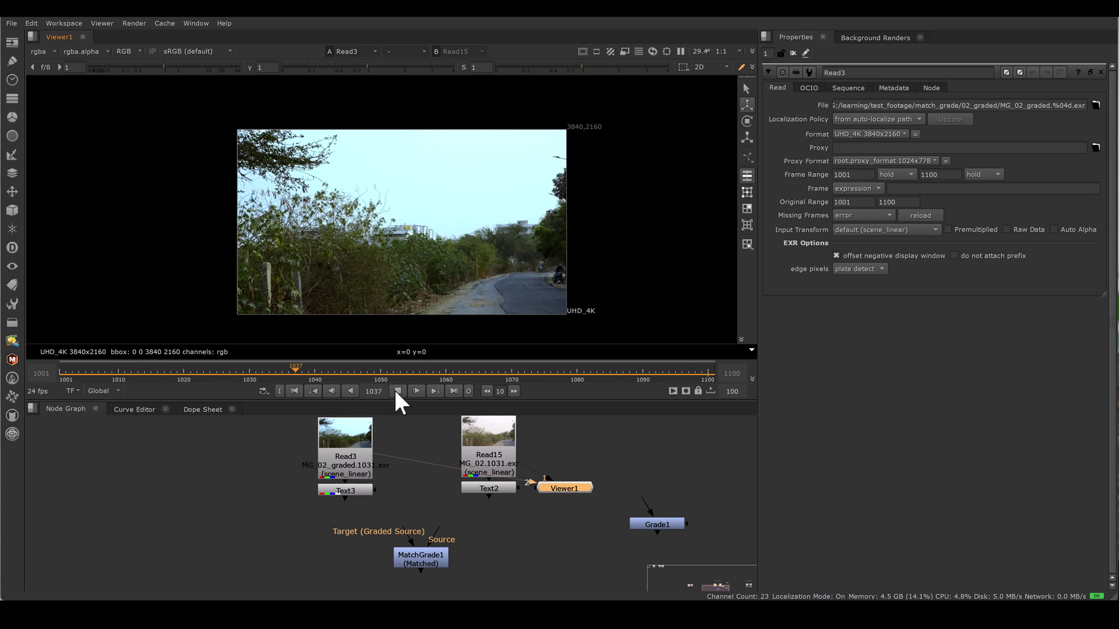
{"action": "left_click", "coordinate": [396, 392]}
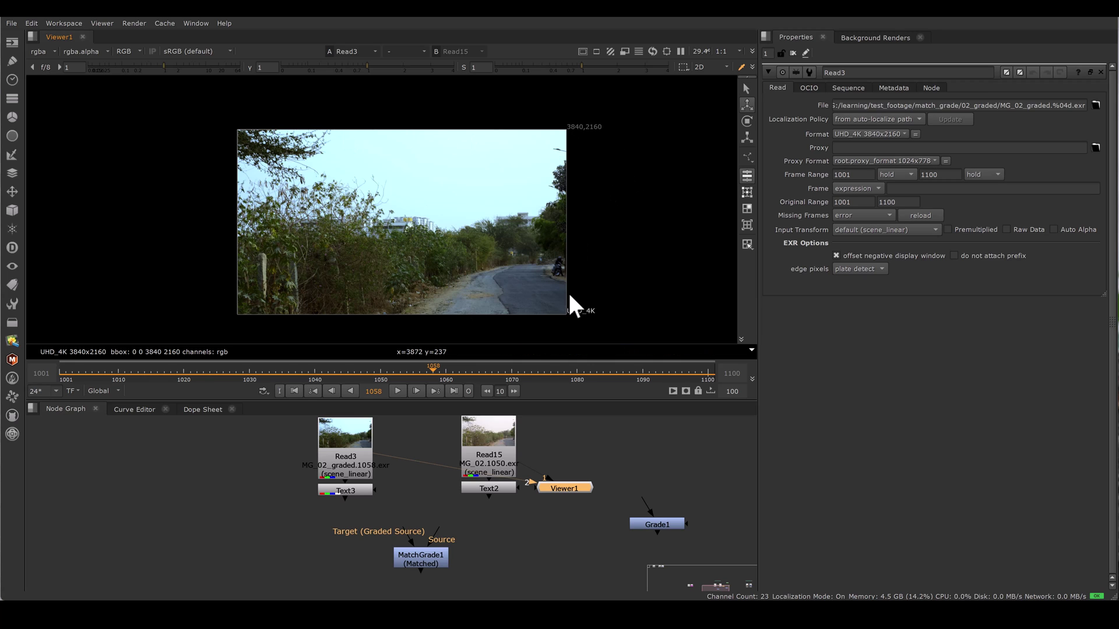
Connect the MatchGrade node's Source input to Text2 and its Target input to Text3
{"action": "left_click", "coordinate": [415, 564]}
{"action": "left_click_drag", "start_coordinate": [447, 516], "coordinate": [519, 453]}
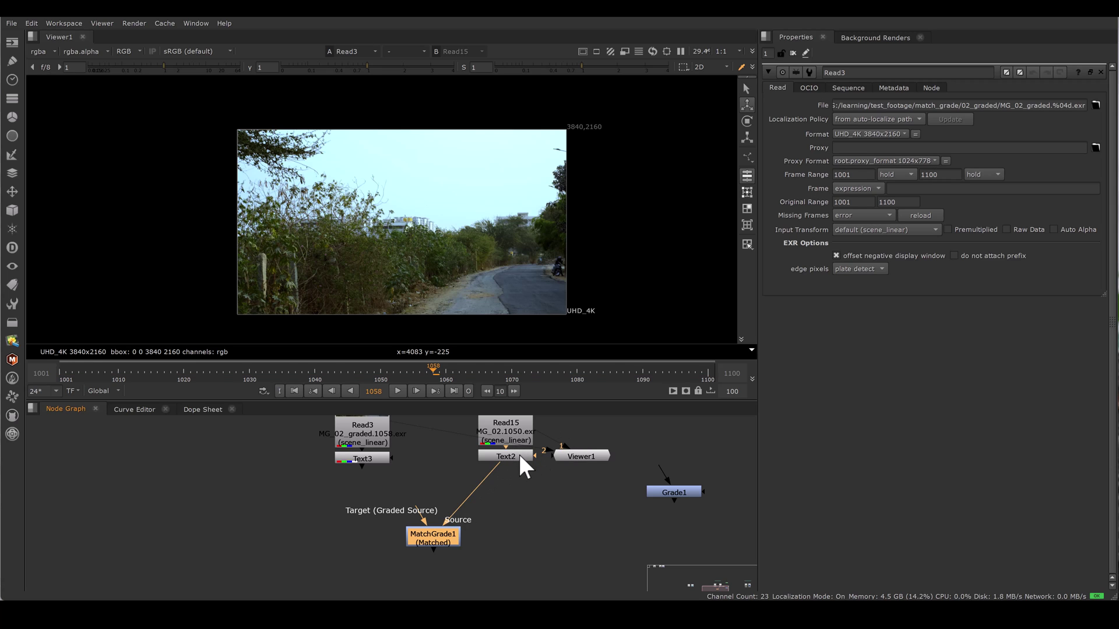
{"action": "left_click_drag", "start_coordinate": [414, 510], "coordinate": [365, 456]}
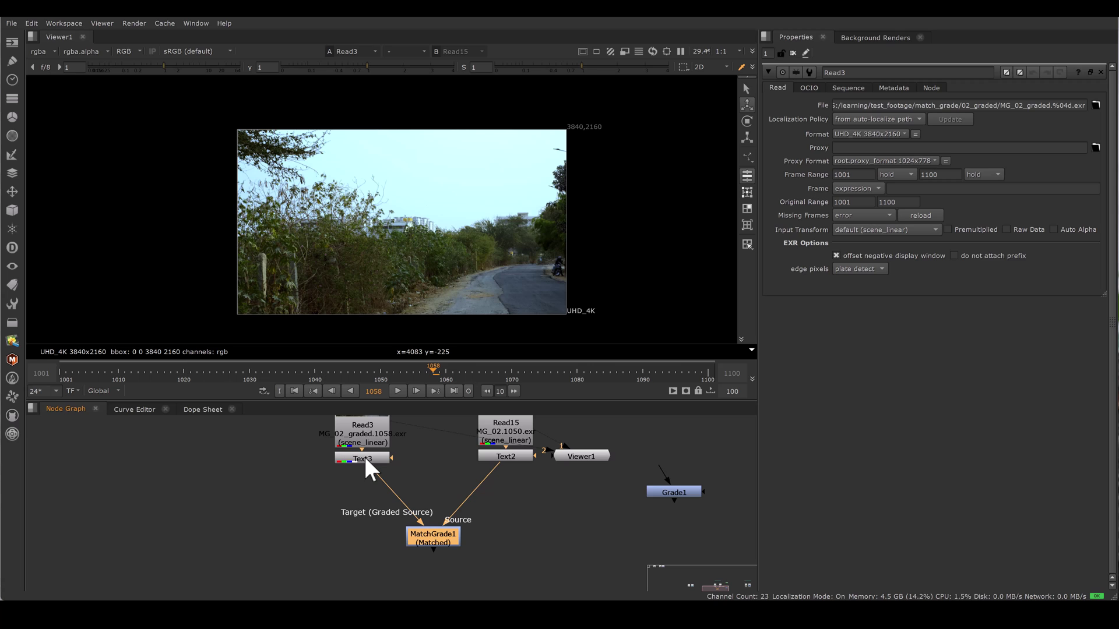
Display the MatchGrade output on the viewer's first input and inspect it
{"action": "left_click_drag", "start_coordinate": [429, 537], "coordinate": [449, 539]}
{"action": "key", "text": "1"}
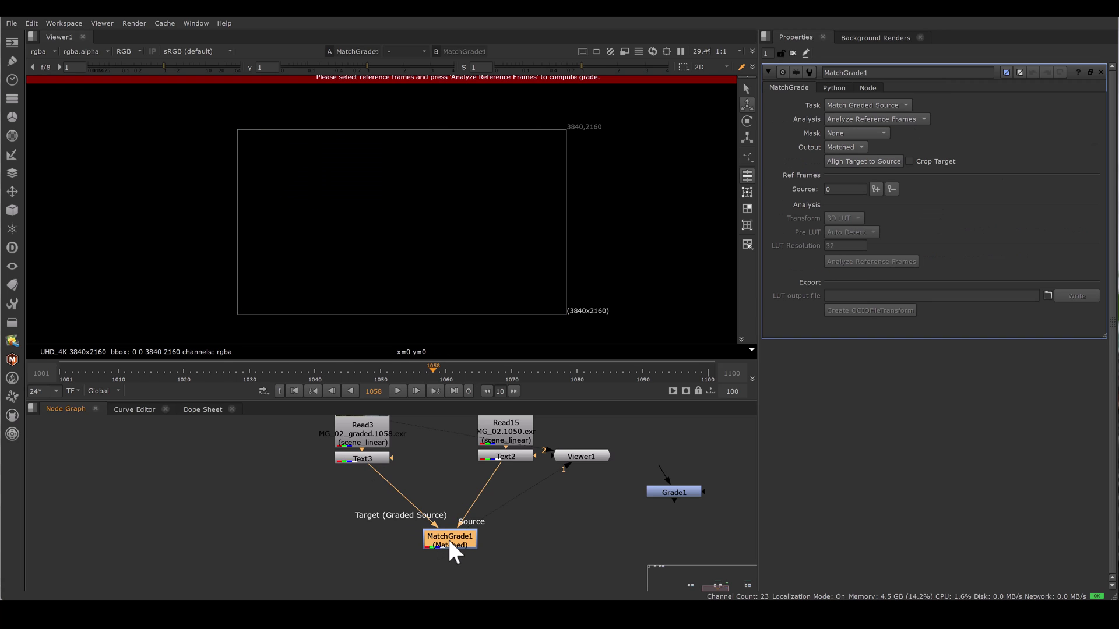
{"action": "scroll", "coordinate": [592, 265], "scroll_direction": "down", "scroll_amount": 2}
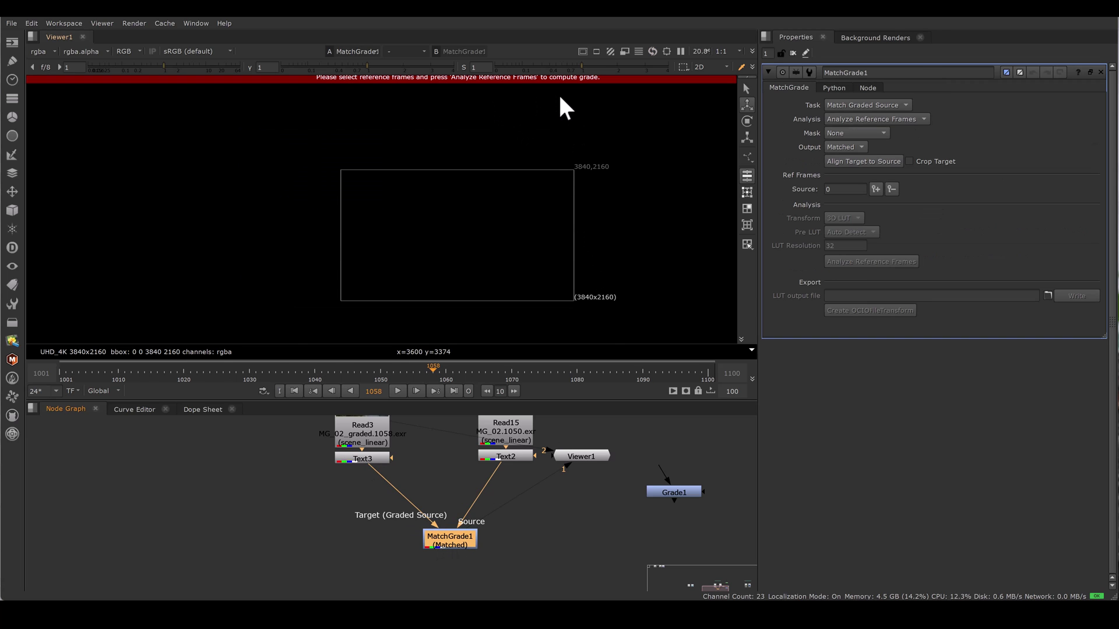
{"action": "scroll", "coordinate": [559, 93], "scroll_direction": "up", "scroll_amount": 1}
{"action": "scroll", "coordinate": [578, 163], "scroll_direction": "down", "scroll_amount": 1}
{"action": "scroll", "coordinate": [607, 198], "scroll_direction": "up", "scroll_amount": 1}
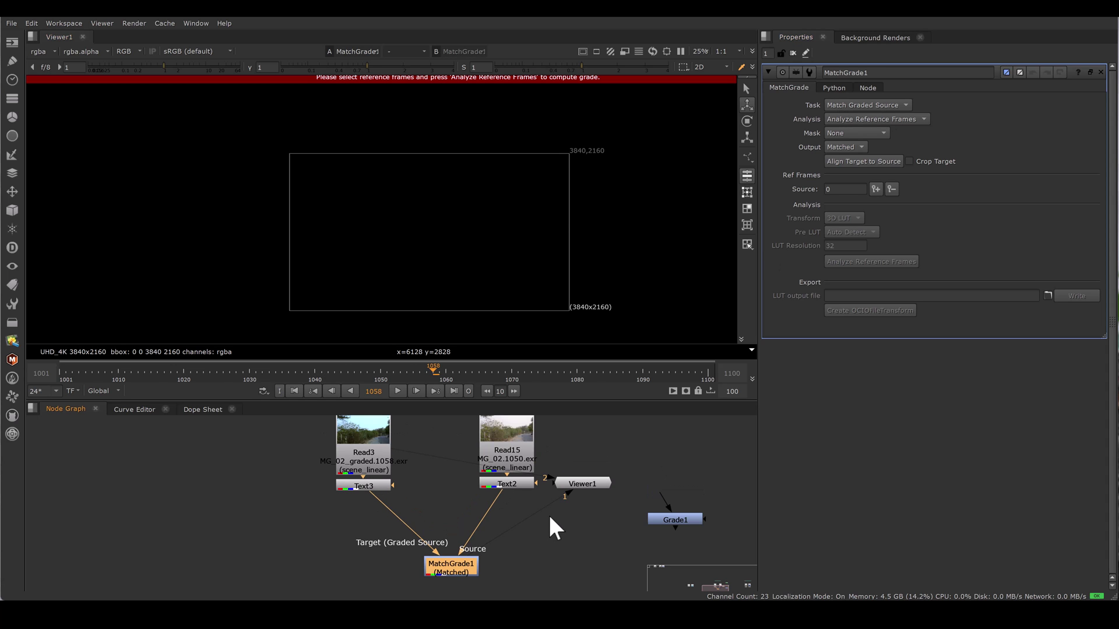
Show Read15 on the viewer's first input and compare it with the graded clip on the second
{"action": "key", "text": "1"}
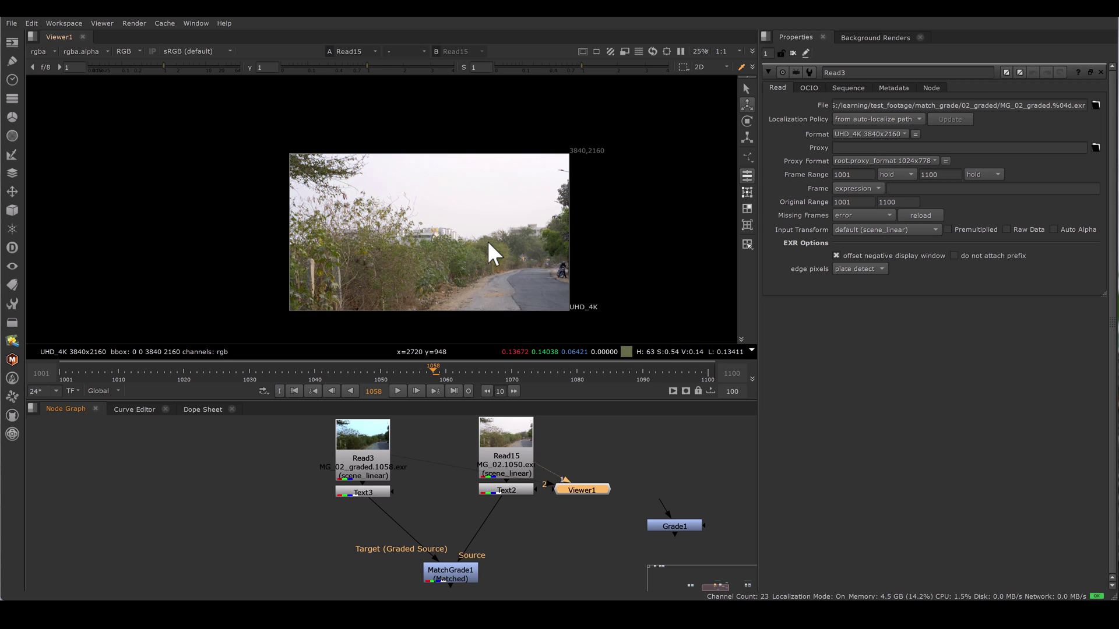
{"action": "key", "text": "1"}
{"action": "key", "text": "2"}
Open the MatchGrade settings, switch Task to Match Different Clip, and return it to Match Graded Source
{"action": "double_click", "coordinate": [461, 569]}
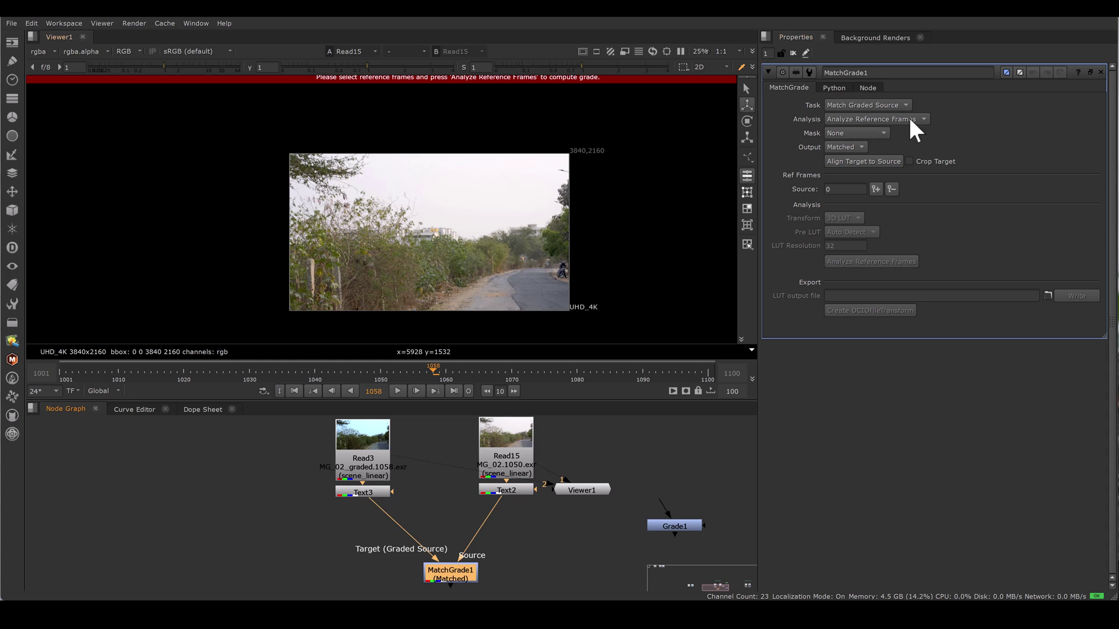
{"action": "left_click", "coordinate": [891, 103]}
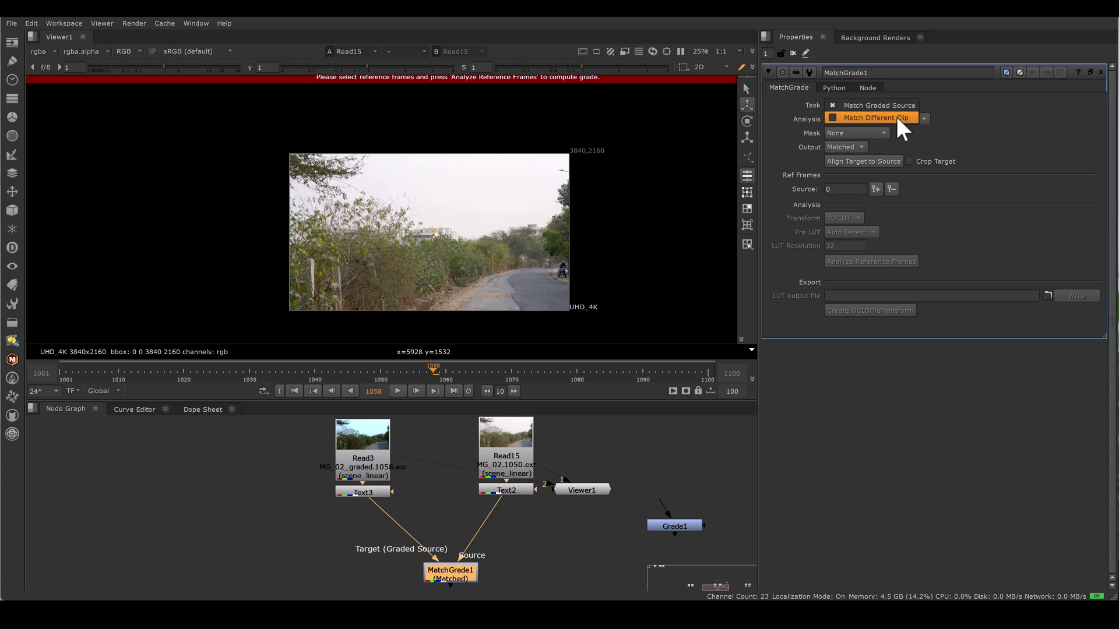
{"action": "left_click", "coordinate": [896, 118]}
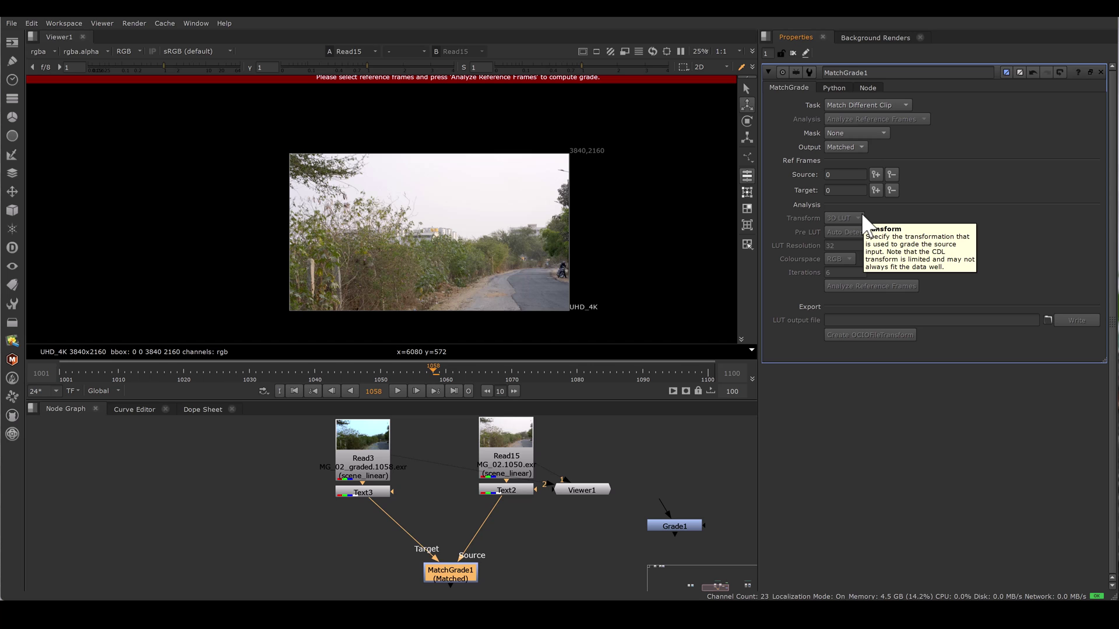
{"action": "left_click", "coordinate": [892, 105]}
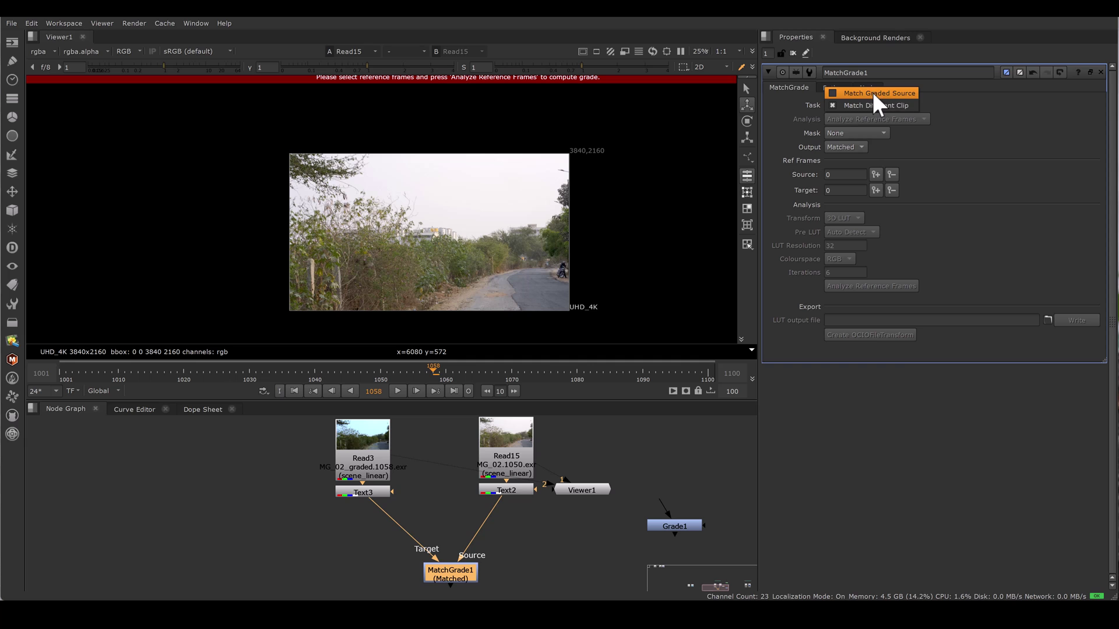
{"action": "left_click", "coordinate": [872, 92]}
Compare the ungraded Read15 and graded Read3 plates by alternating between the two viewer inputs
{"action": "middle_click_drag", "start_coordinate": [486, 561], "coordinate": [505, 554]}
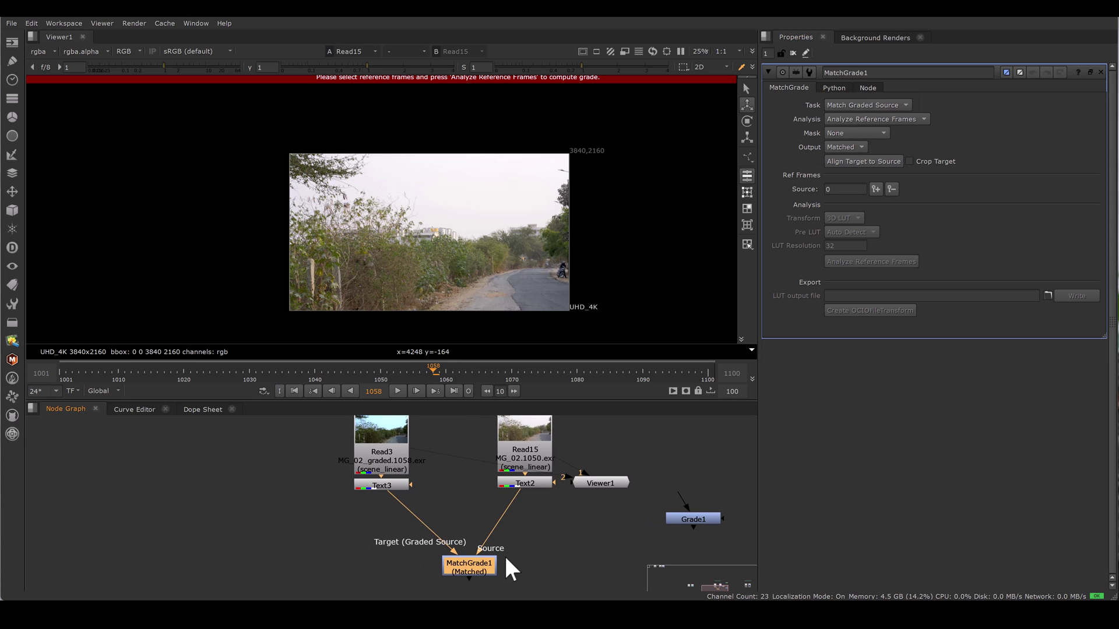
{"action": "left_click", "coordinate": [524, 458]}
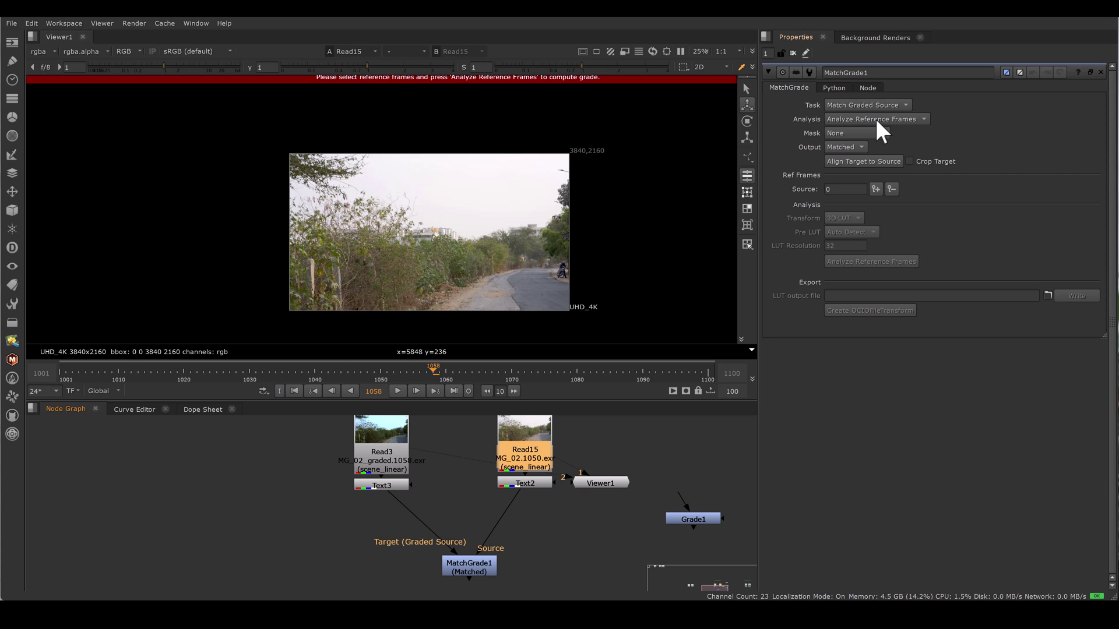
{"action": "double_click", "coordinate": [398, 446]}
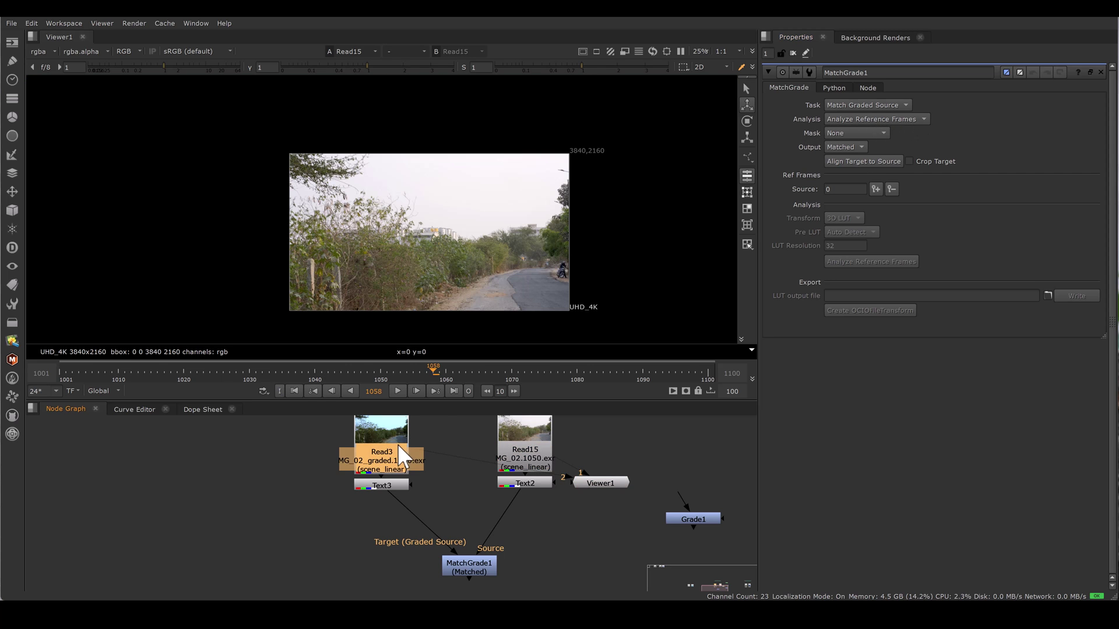
{"action": "key", "text": "1"}
{"action": "key", "text": "2"}
{"action": "key", "text": "1"}
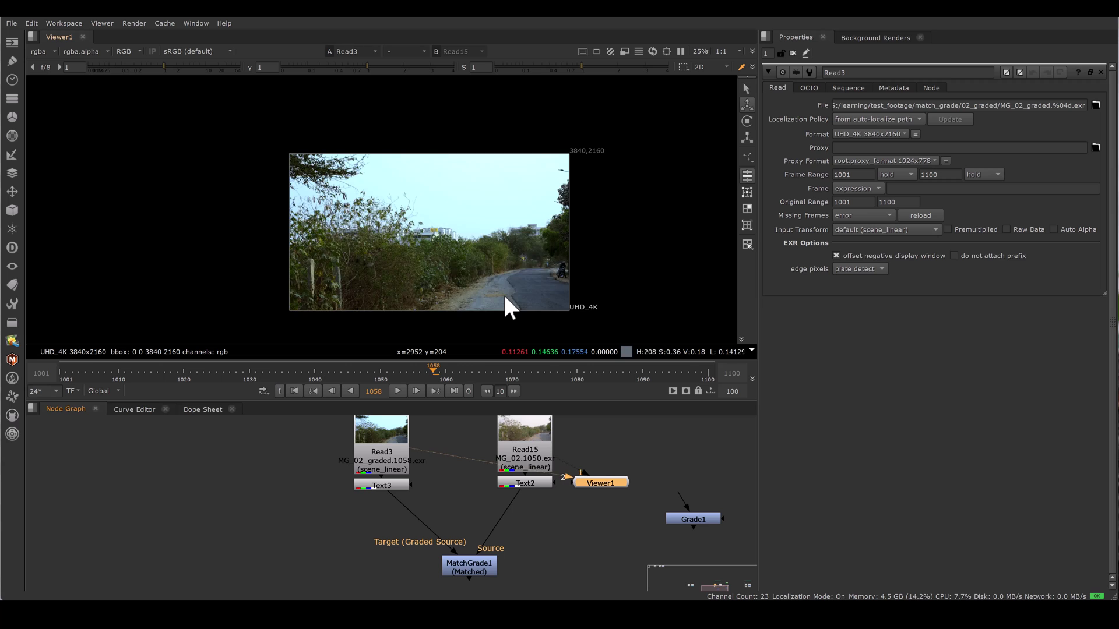
{"action": "key", "text": "2"}
{"action": "key", "text": "1"}
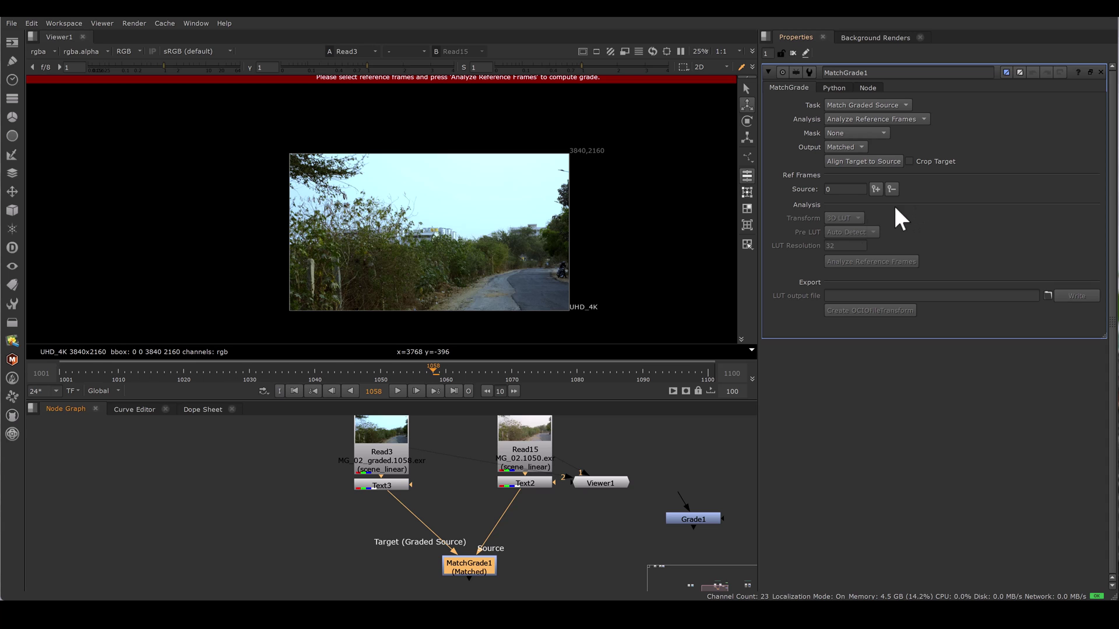
Check the graded clip at the timeline's first and last frames, returning to frame 1001
{"action": "left_click", "coordinate": [296, 390]}
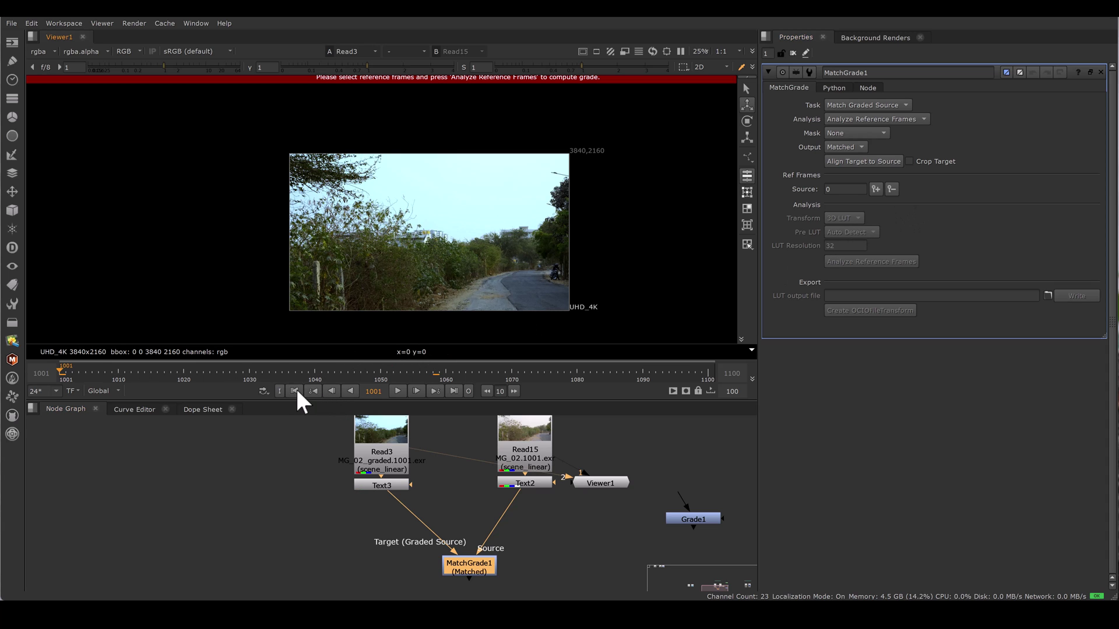
{"action": "left_click", "coordinate": [453, 391]}
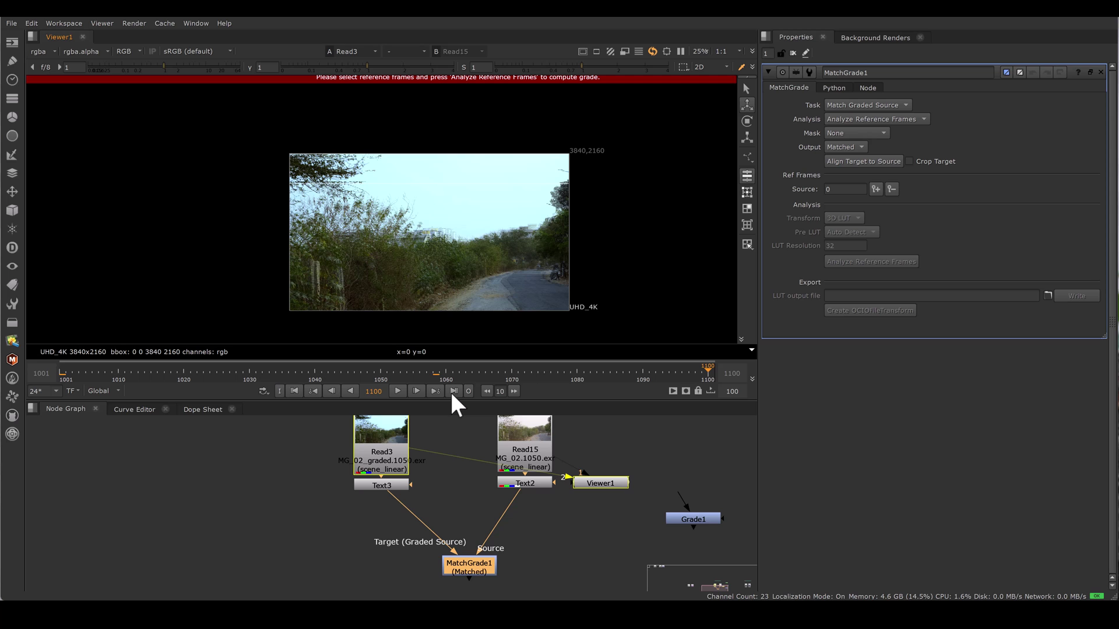
{"action": "left_click", "coordinate": [295, 391]}
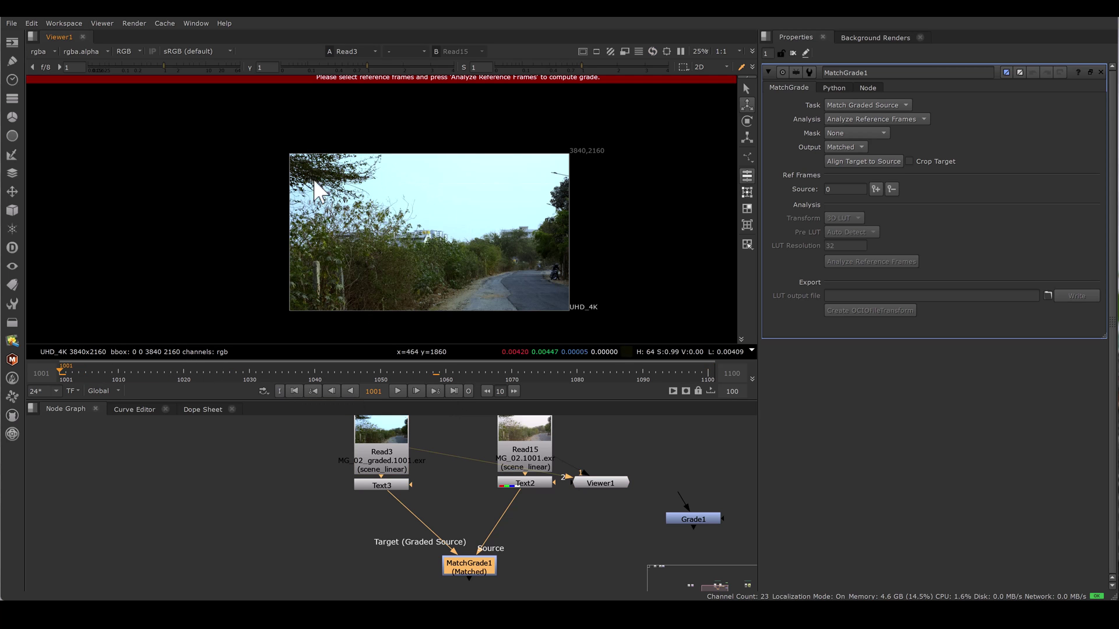
{"action": "scroll", "coordinate": [467, 285], "scroll_direction": "up", "scroll_amount": 1}
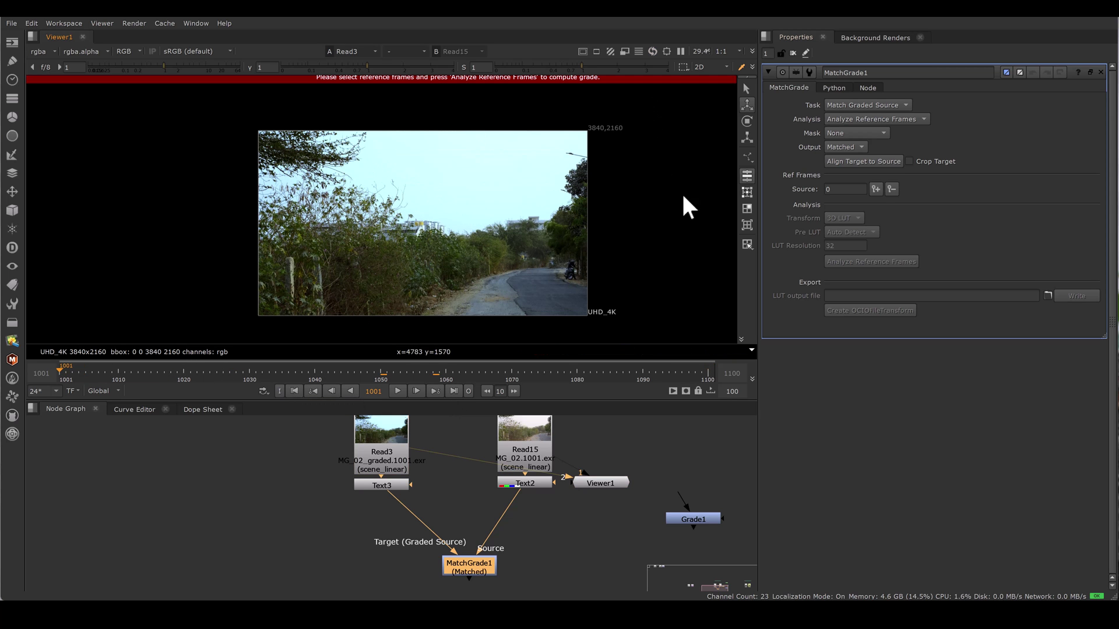
Add frame 1001 as a source reference frame in MatchGrade and remove it again
{"action": "left_click", "coordinate": [876, 189]}
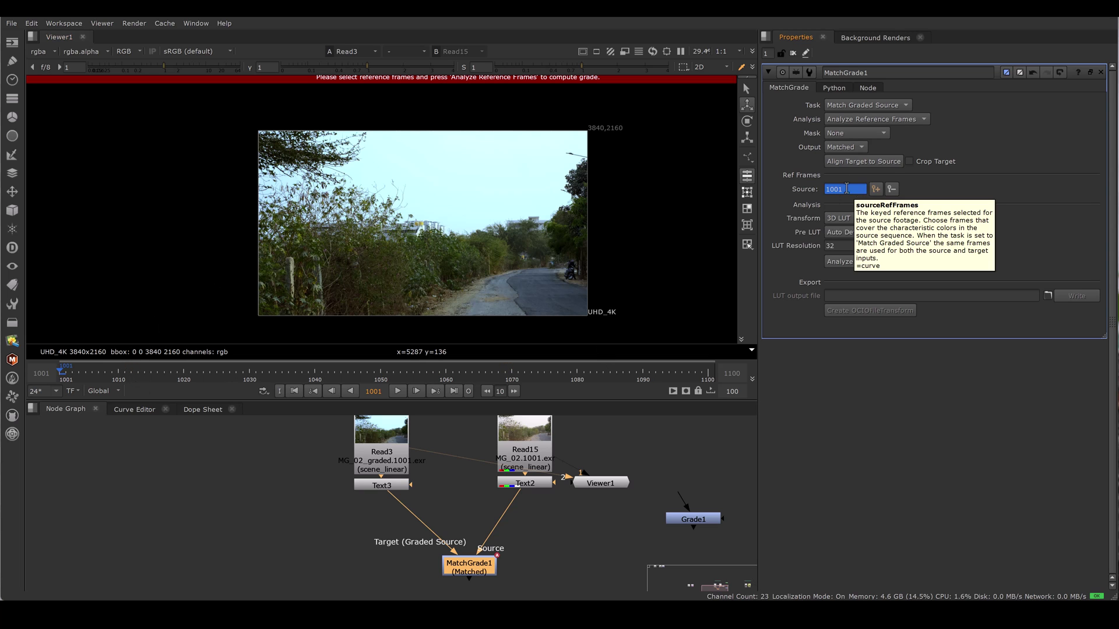
{"action": "left_click", "coordinate": [891, 189]}
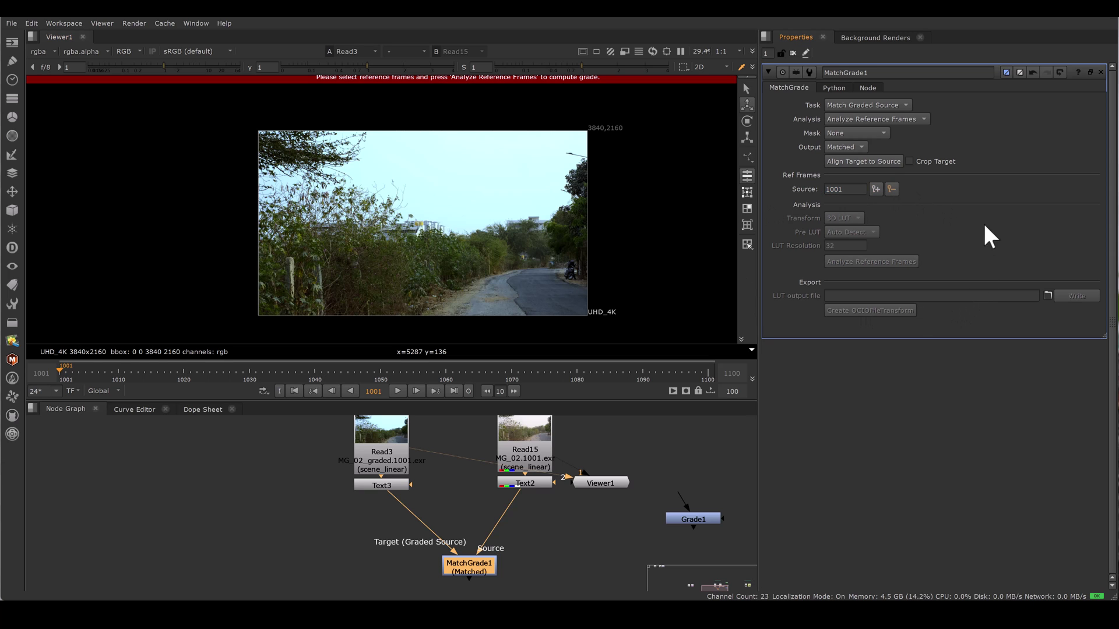
Add frame 1001 as a MatchGrade source reference frame and switch Analysis to Auto-analyze Per Frame
{"action": "left_click", "coordinate": [877, 190]}
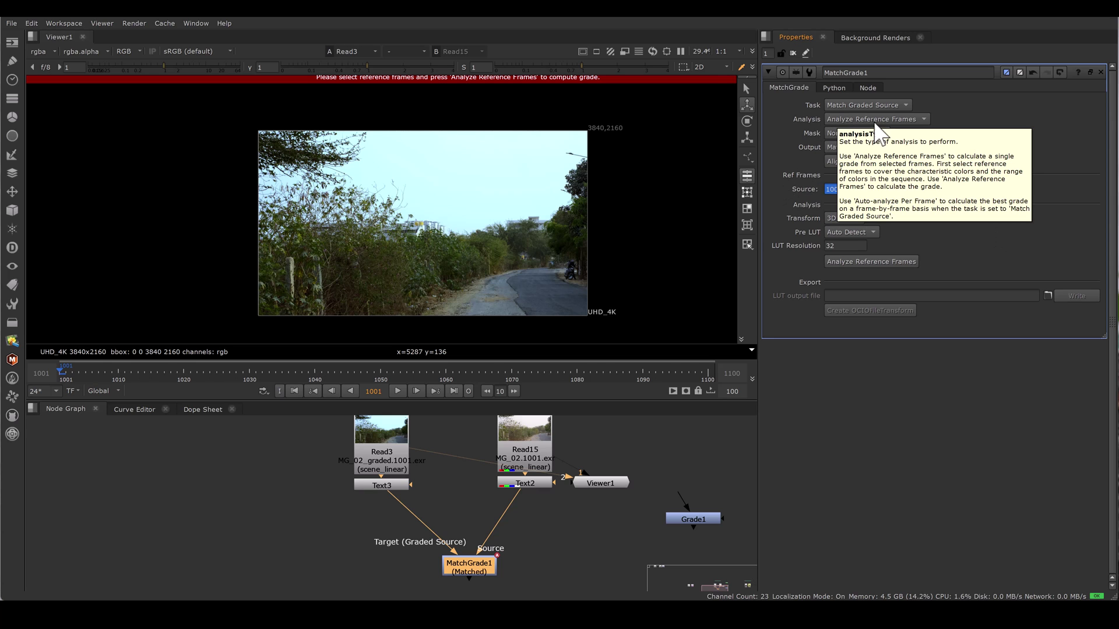
{"action": "left_click", "coordinate": [914, 123]}
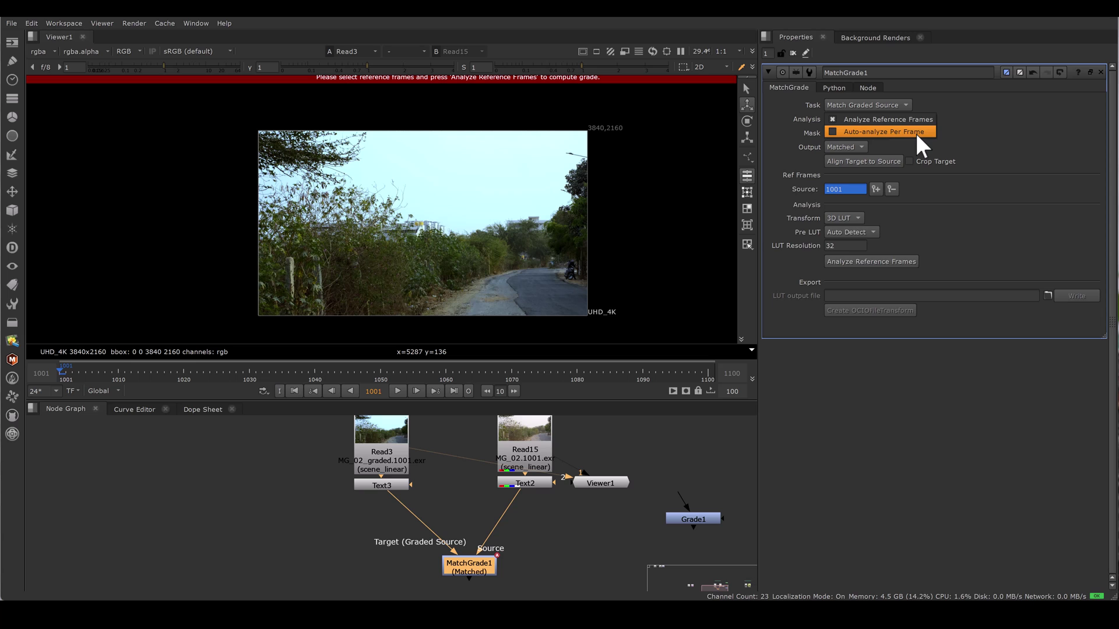
{"action": "left_click", "coordinate": [915, 131]}
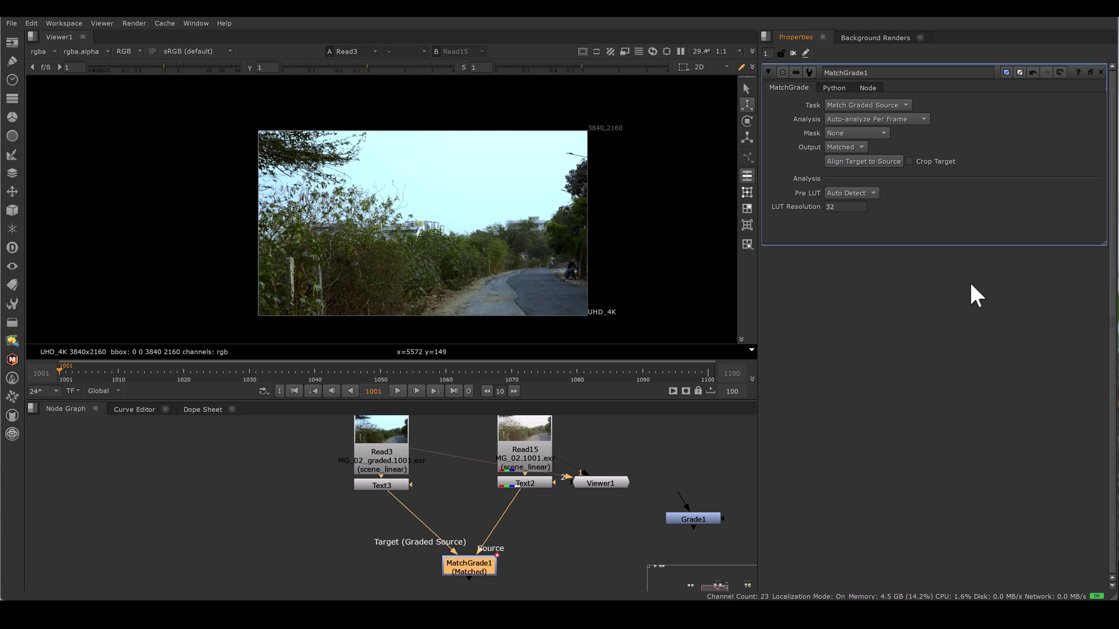
Reposition the MatchGrade node slightly and set its Analysis back to Analyze Reference Frames
{"action": "left_click_drag", "start_coordinate": [488, 567], "coordinate": [518, 560]}
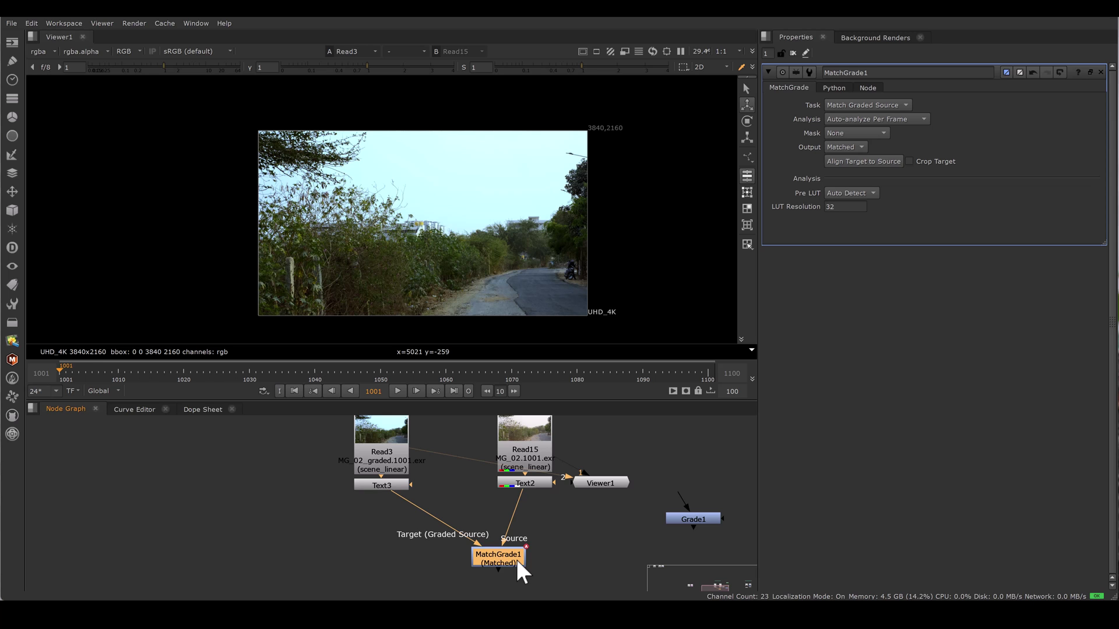
{"action": "mouse_move", "coordinate": [836, 123]}
{"action": "left_click", "coordinate": [907, 119]}
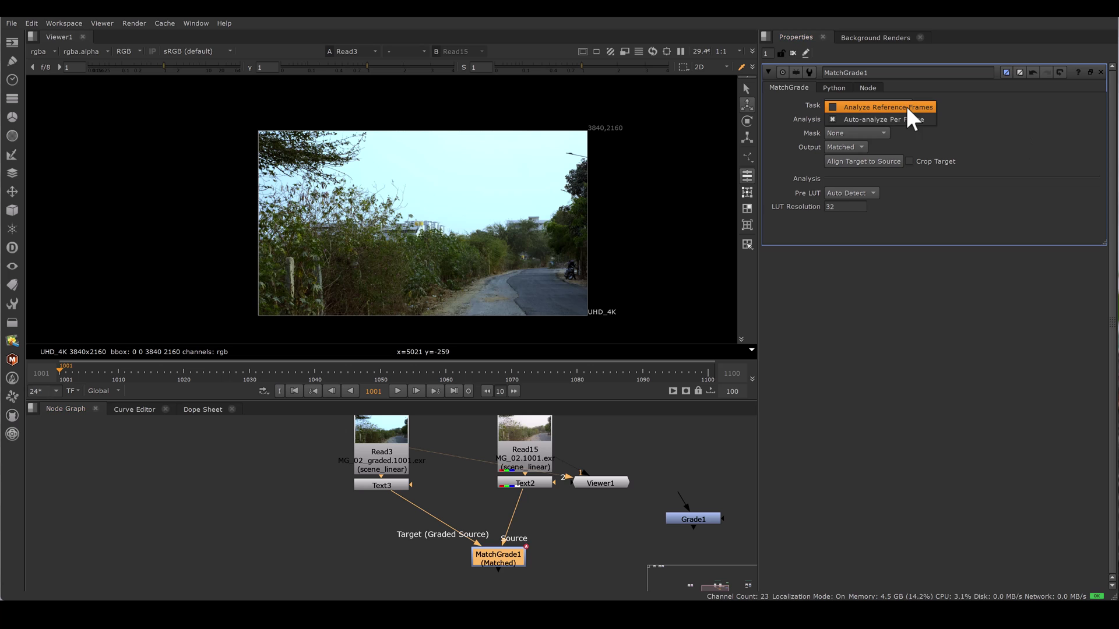
{"action": "left_click", "coordinate": [907, 107]}
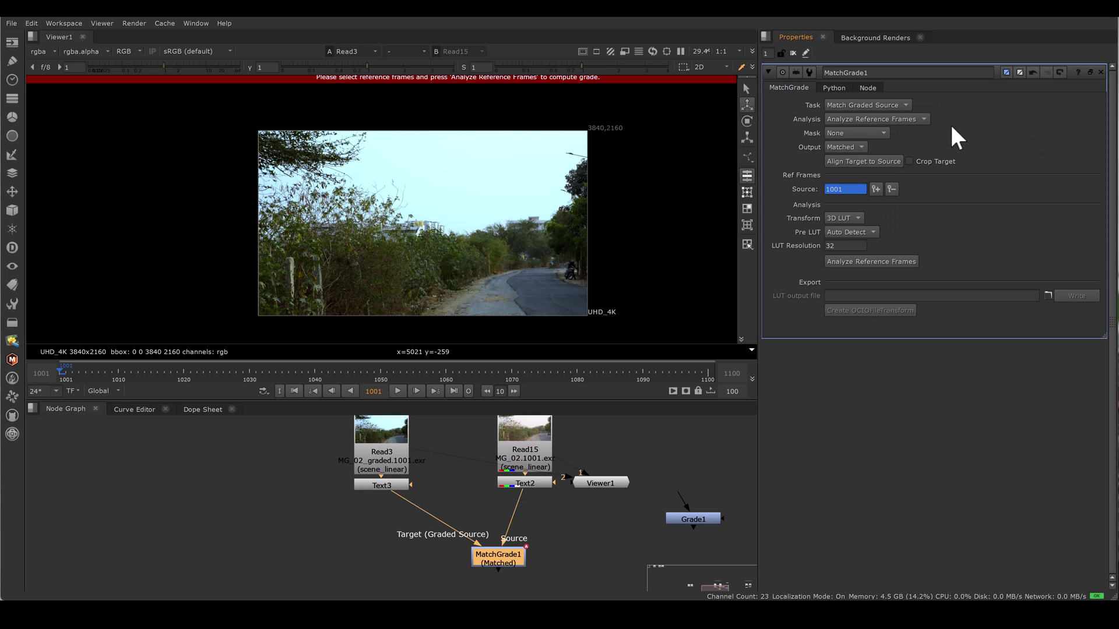
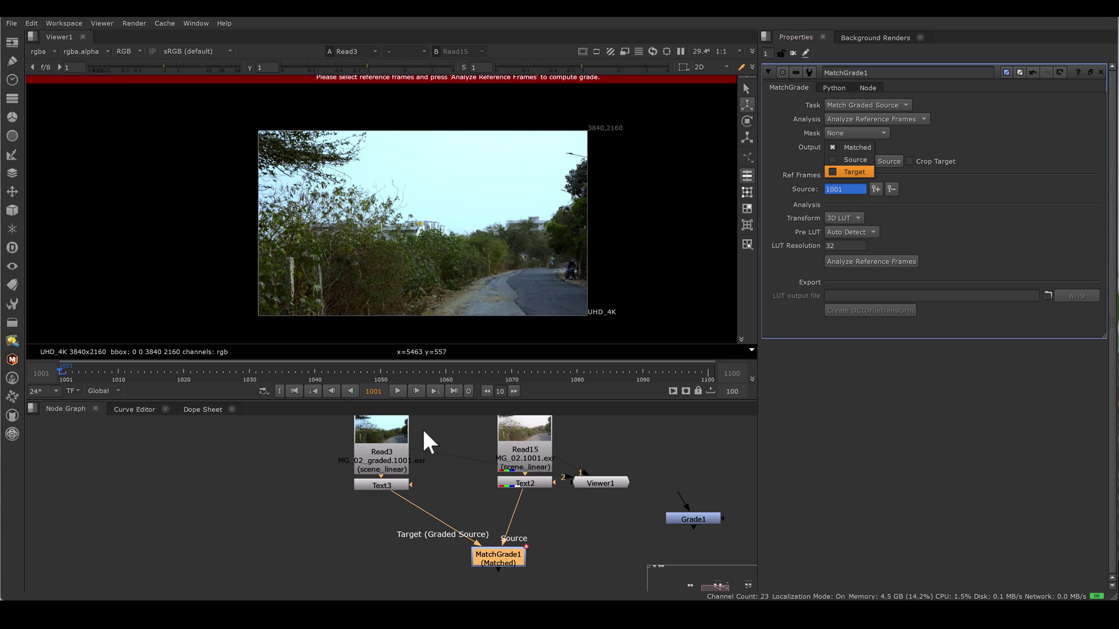
{"action": "left_click", "coordinate": [869, 145]}
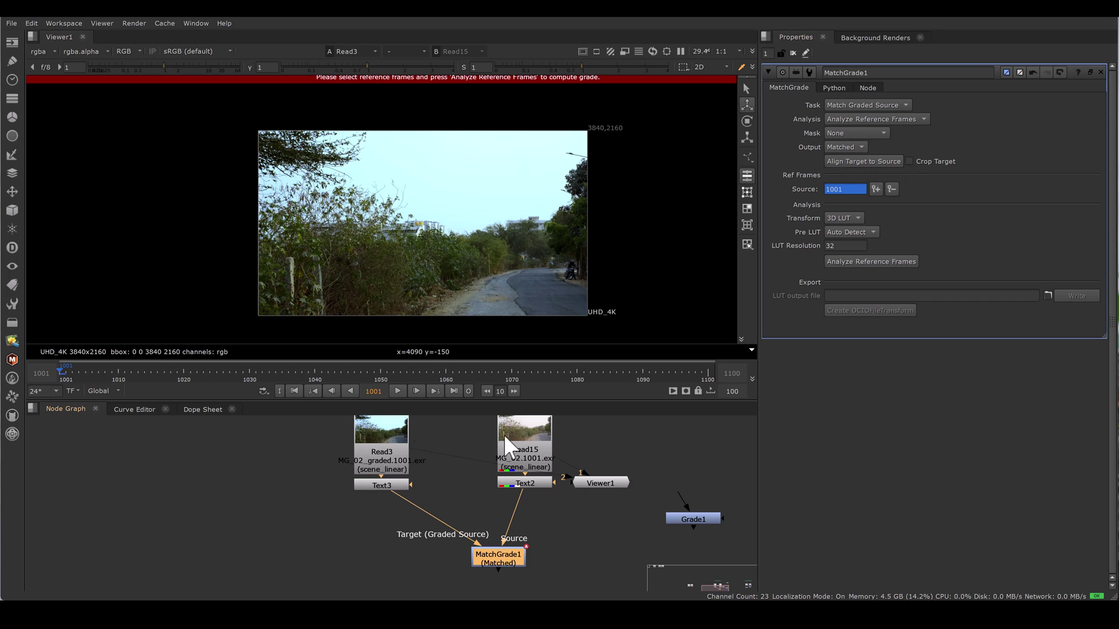
Open the settings of the graded Read3 and ungraded Read15 clips and compare both plates in the viewer
{"action": "double_click", "coordinate": [380, 440]}
{"action": "double_click", "coordinate": [519, 441]}
{"action": "key", "text": "2"}
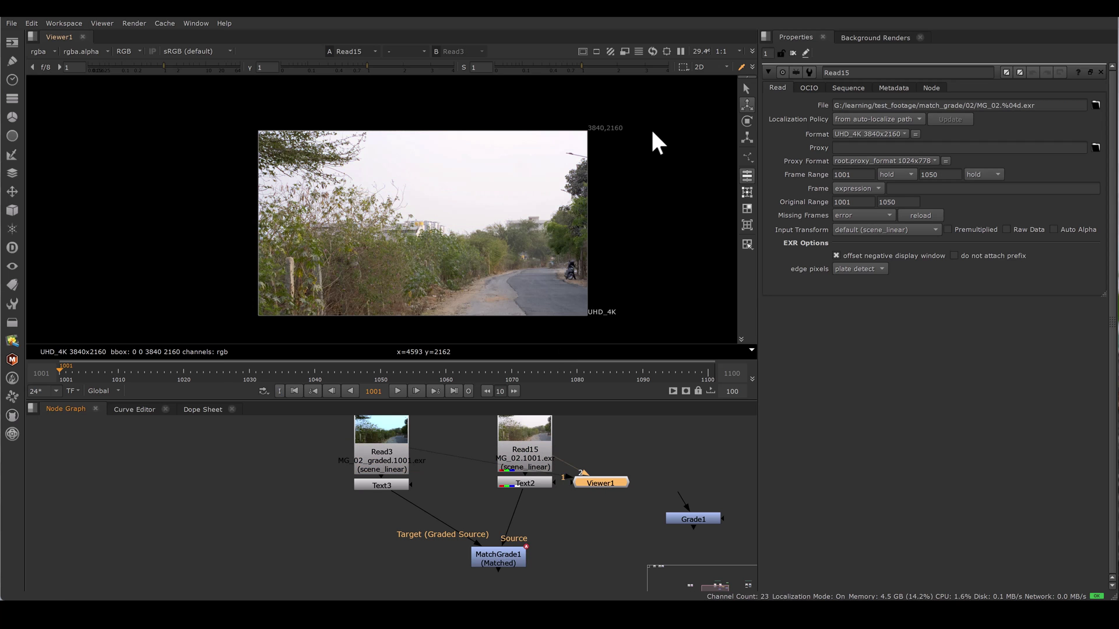
{"action": "key", "text": "1"}
{"action": "key", "text": "2"}
Insert a Reformat node between Text2 and MatchGrade's Source input, with output format HD_1080 1920x1080
{"action": "middle_click_drag", "start_coordinate": [524, 517], "coordinate": [517, 492]}
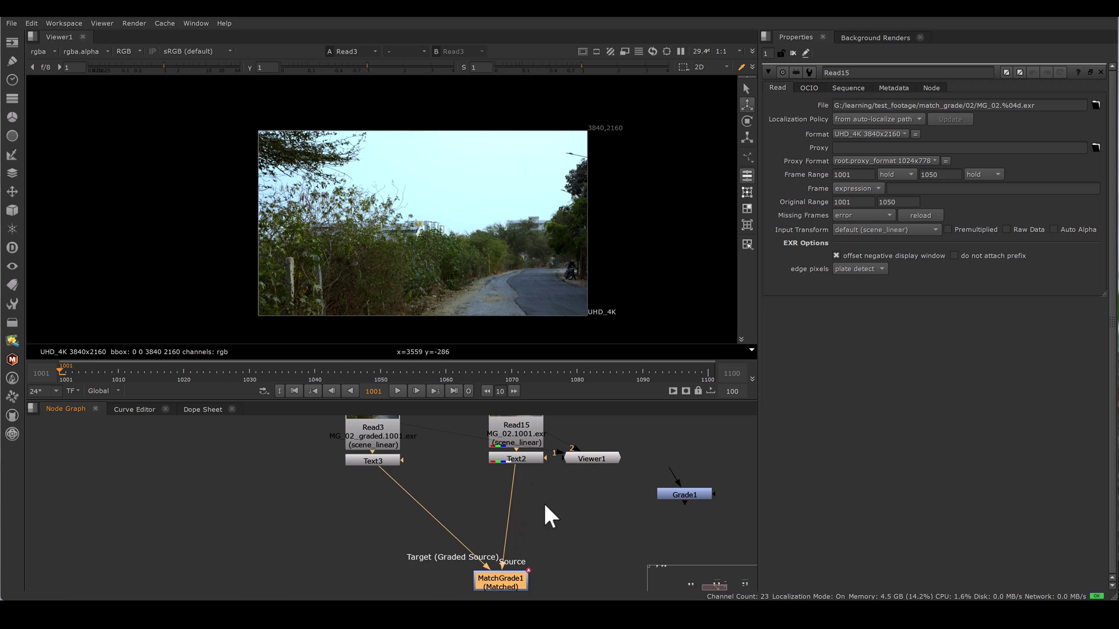
{"action": "key", "text": "Tab"}
{"action": "type", "text": "ref"}
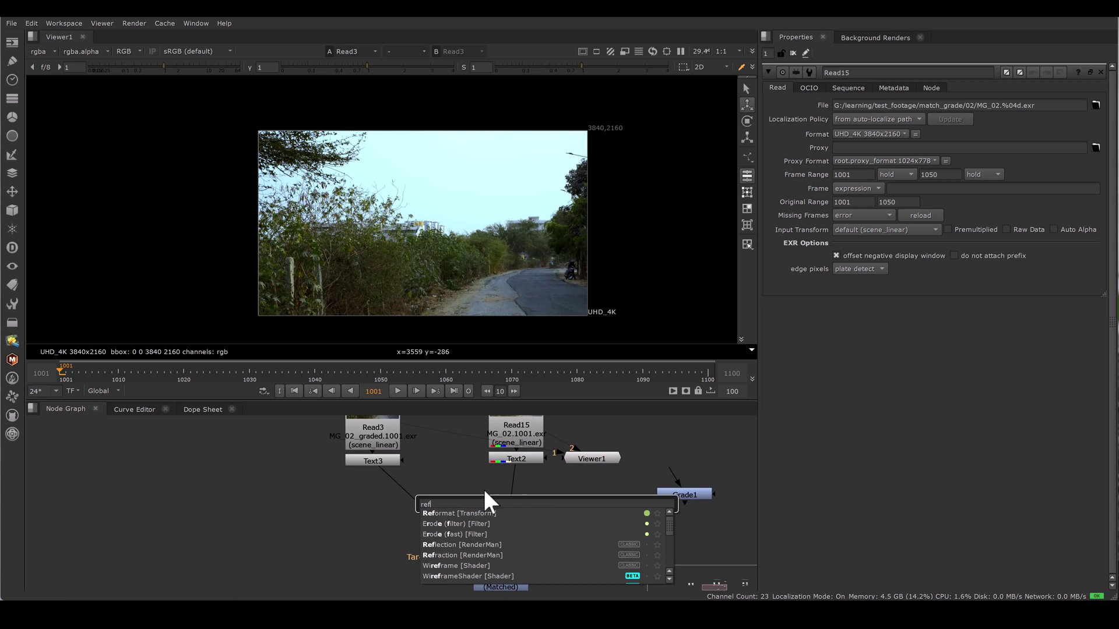
{"action": "left_click", "coordinate": [467, 514]}
{"action": "left_click_drag", "start_coordinate": [524, 505], "coordinate": [509, 484]}
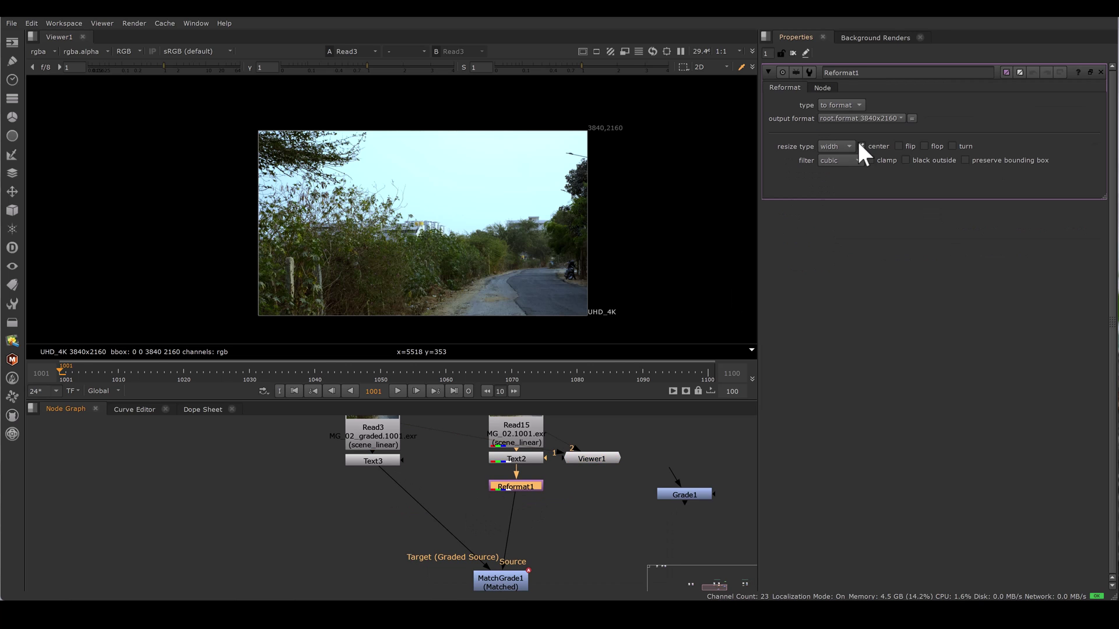
{"action": "left_click", "coordinate": [856, 118]}
{"action": "left_click", "coordinate": [863, 214]}
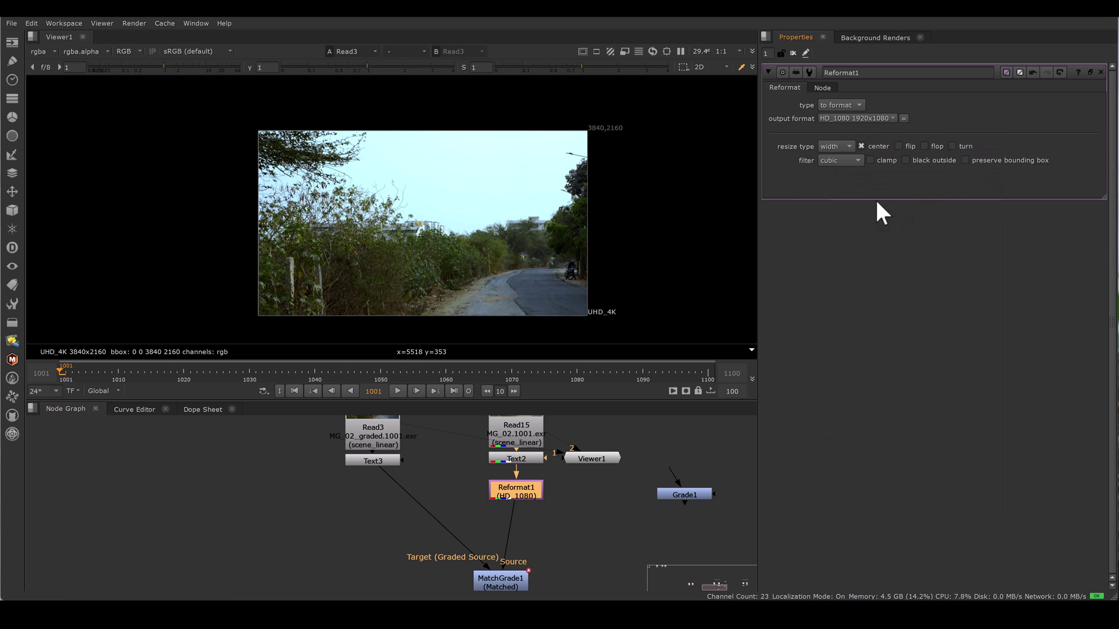
View the outputs of Reformat1, Text3 and MatchGrade1 in turn to compare the source and target resolutions
{"action": "key", "text": "1"}
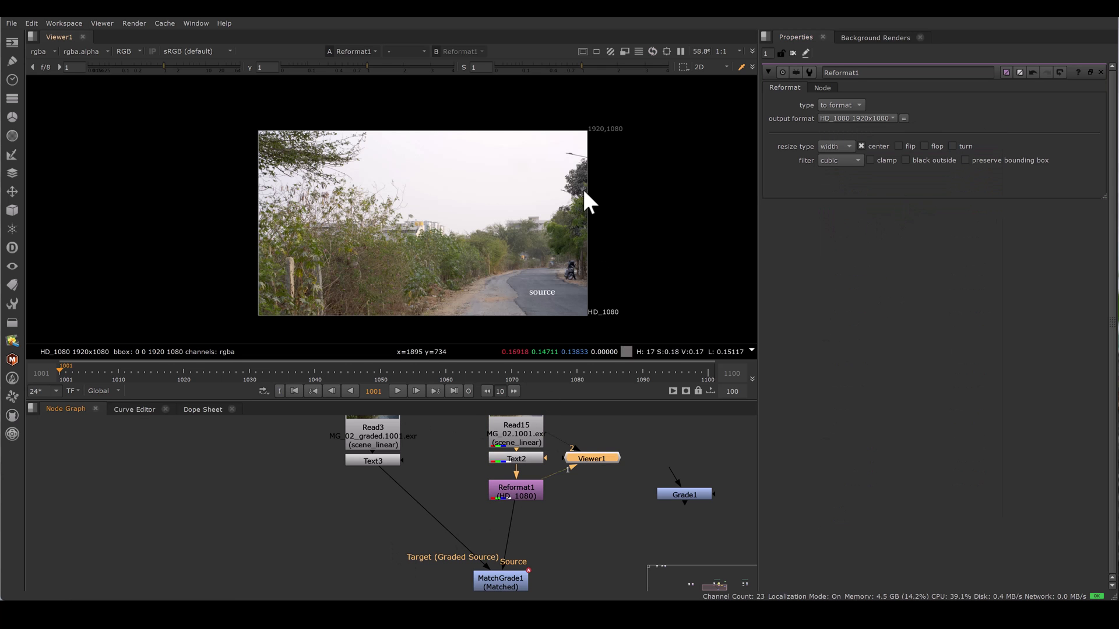
{"action": "double_click", "coordinate": [373, 461]}
{"action": "key", "text": "1"}
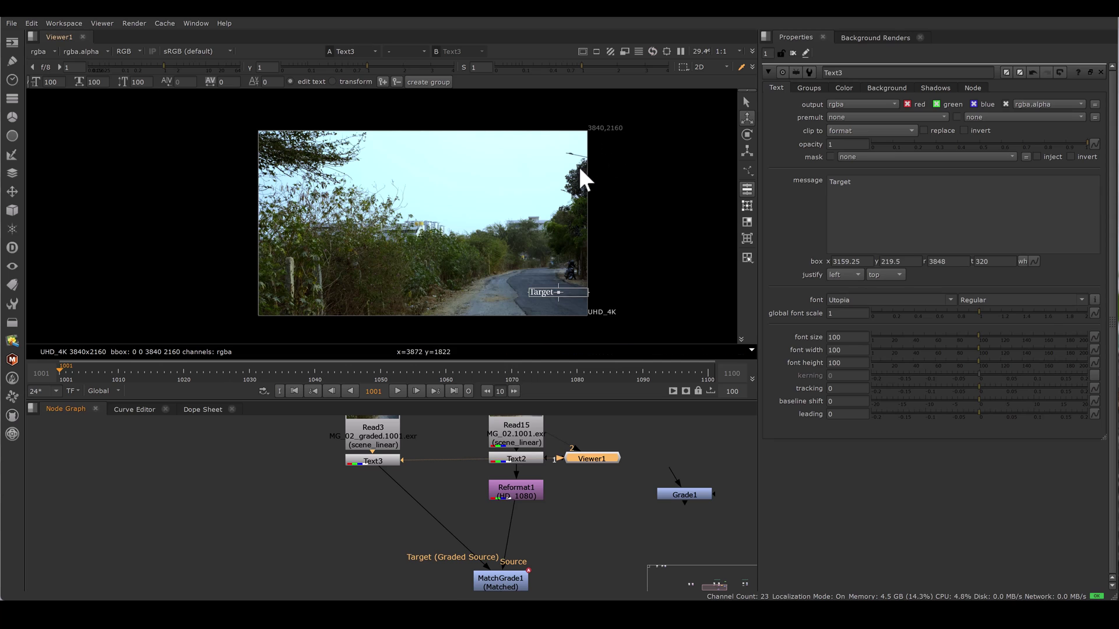
{"action": "double_click", "coordinate": [514, 546]}
{"action": "key", "text": "1"}
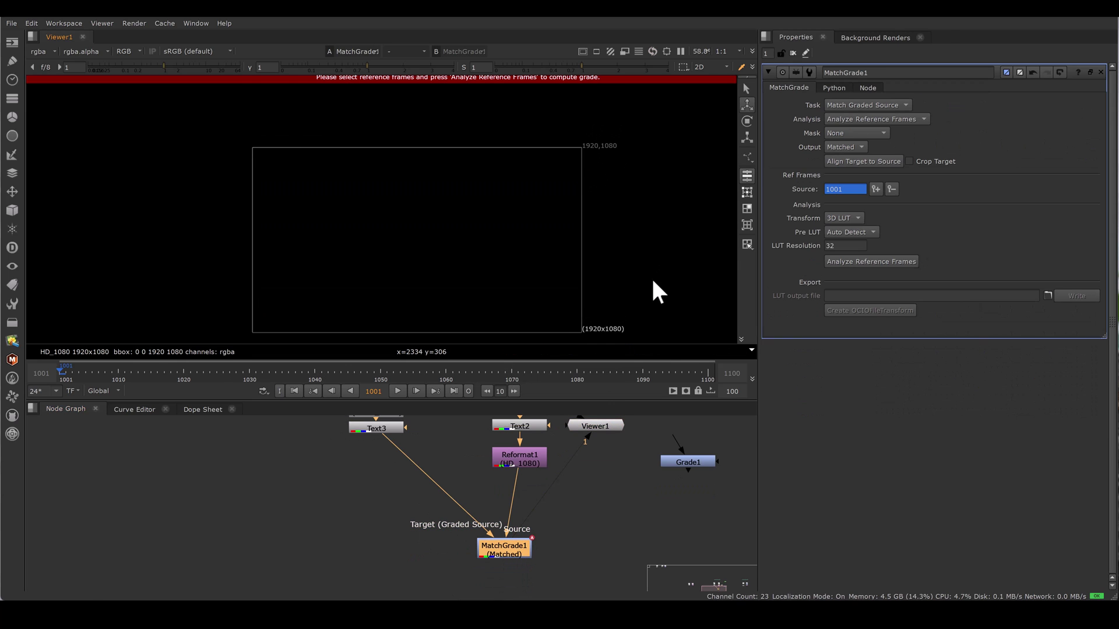
{"action": "left_click", "coordinate": [398, 426]}
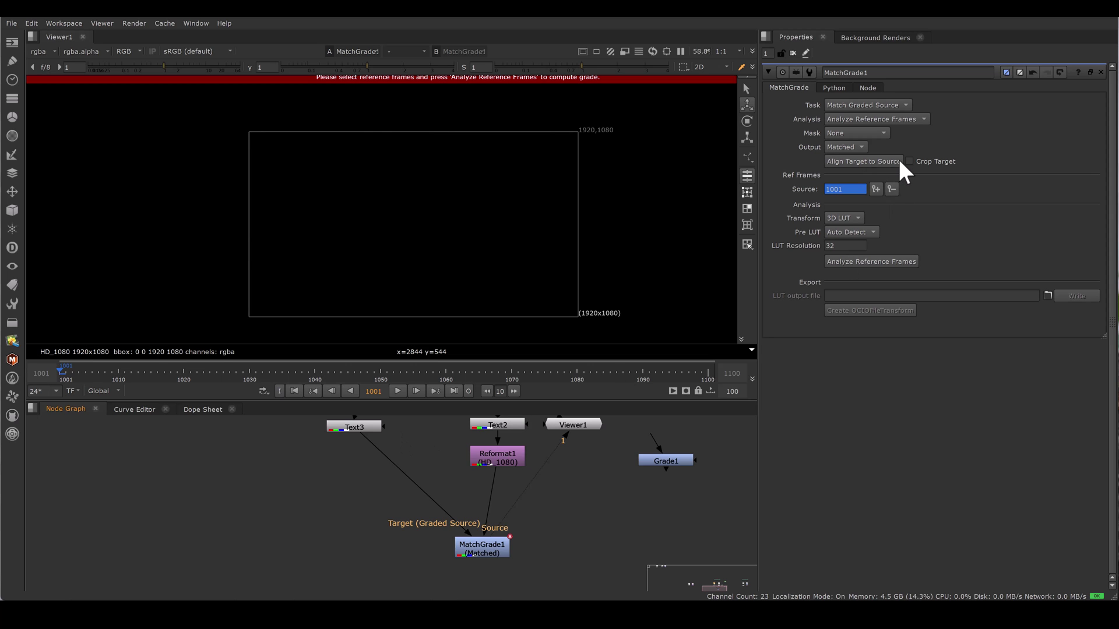
{"action": "scroll", "coordinate": [525, 466], "scroll_direction": "up", "scroll_amount": 3}
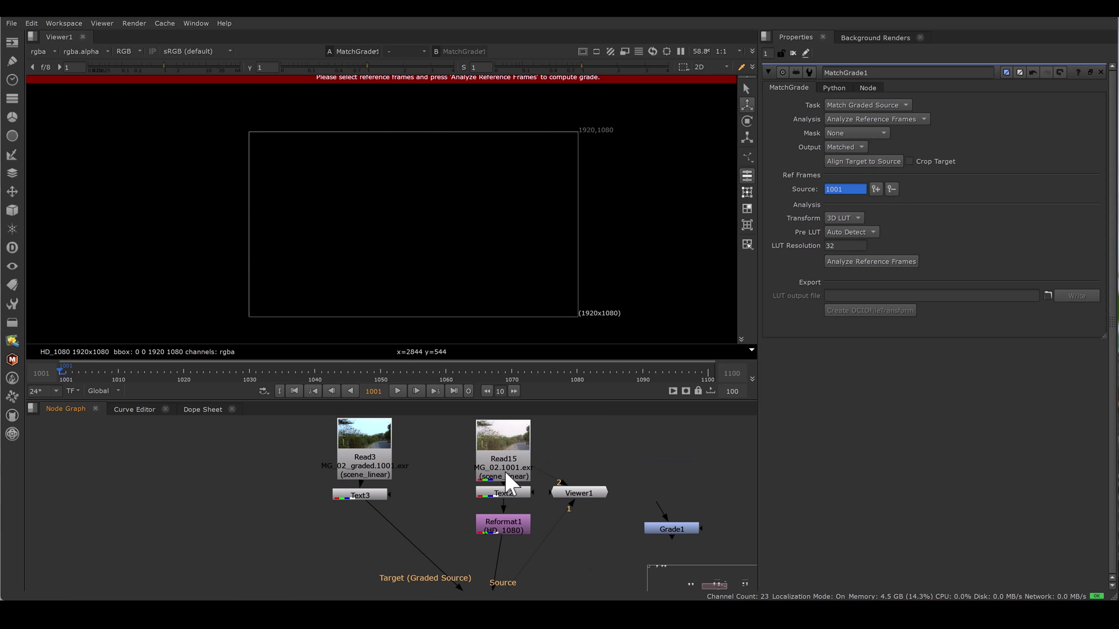
{"action": "scroll", "coordinate": [524, 467], "scroll_direction": "down", "scroll_amount": 1}
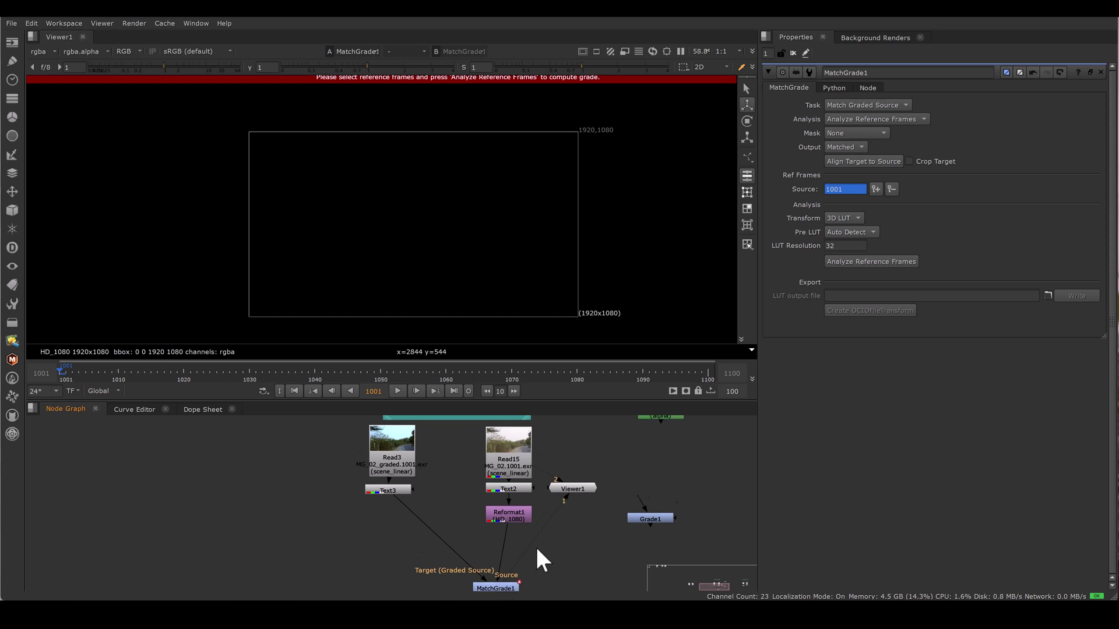
{"action": "left_click", "coordinate": [395, 445]}
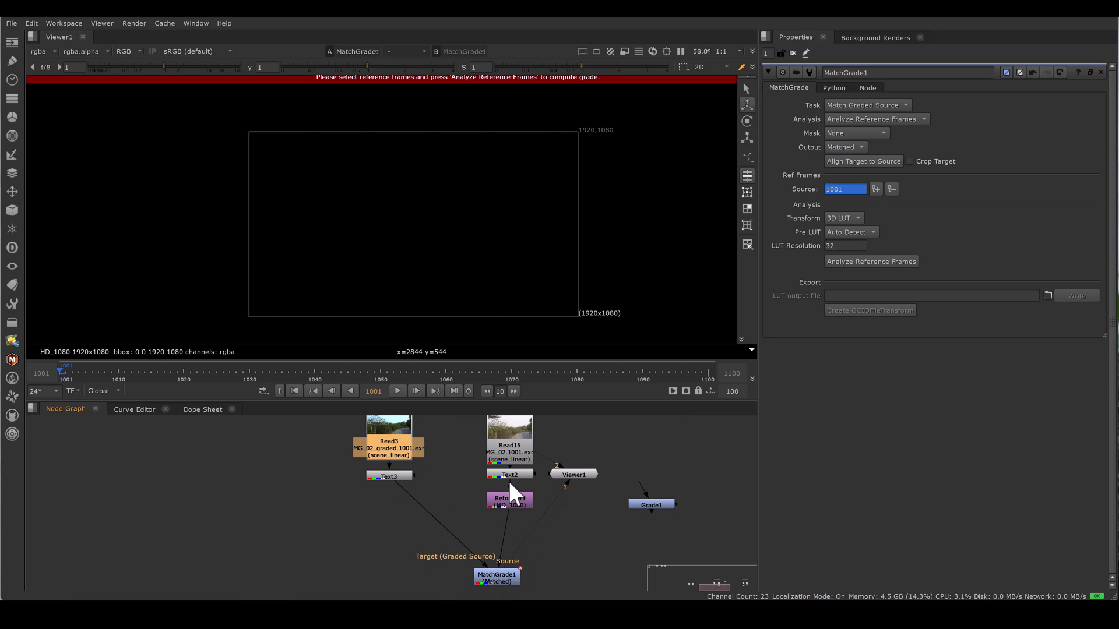
{"action": "left_click_drag", "start_coordinate": [357, 490], "coordinate": [452, 523]}
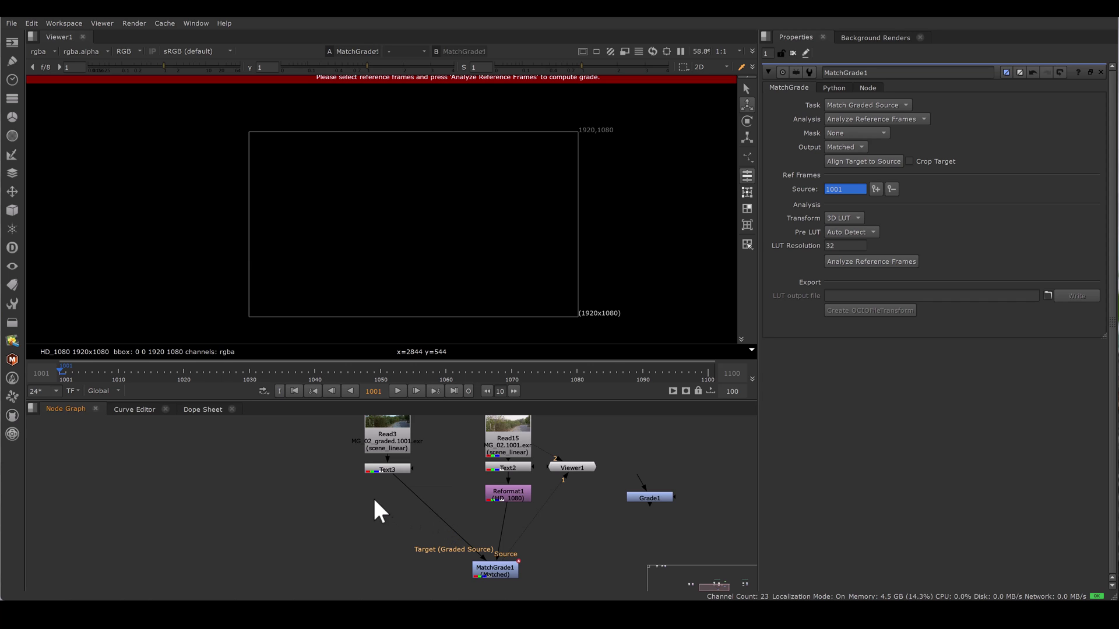
{"action": "left_click_drag", "start_coordinate": [376, 503], "coordinate": [456, 537]}
{"action": "scroll", "coordinate": [558, 506], "scroll_direction": "down", "scroll_amount": 1}
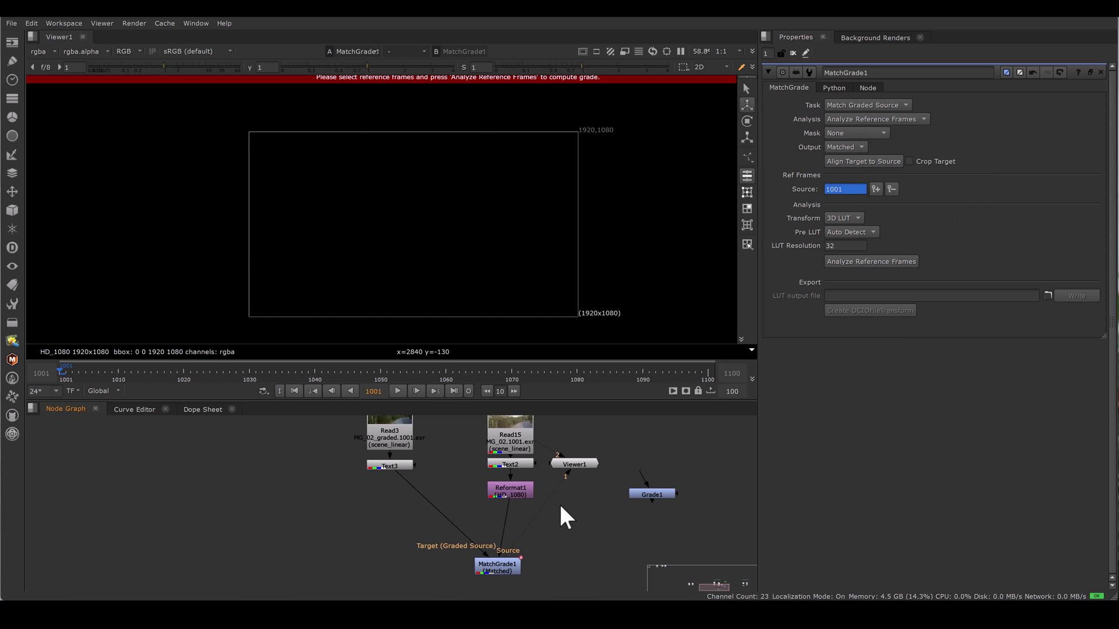
Align the MatchGrade target to the source and arrange the generated Transform1 and Reformat2 nodes below Text3
{"action": "left_click", "coordinate": [498, 555]}
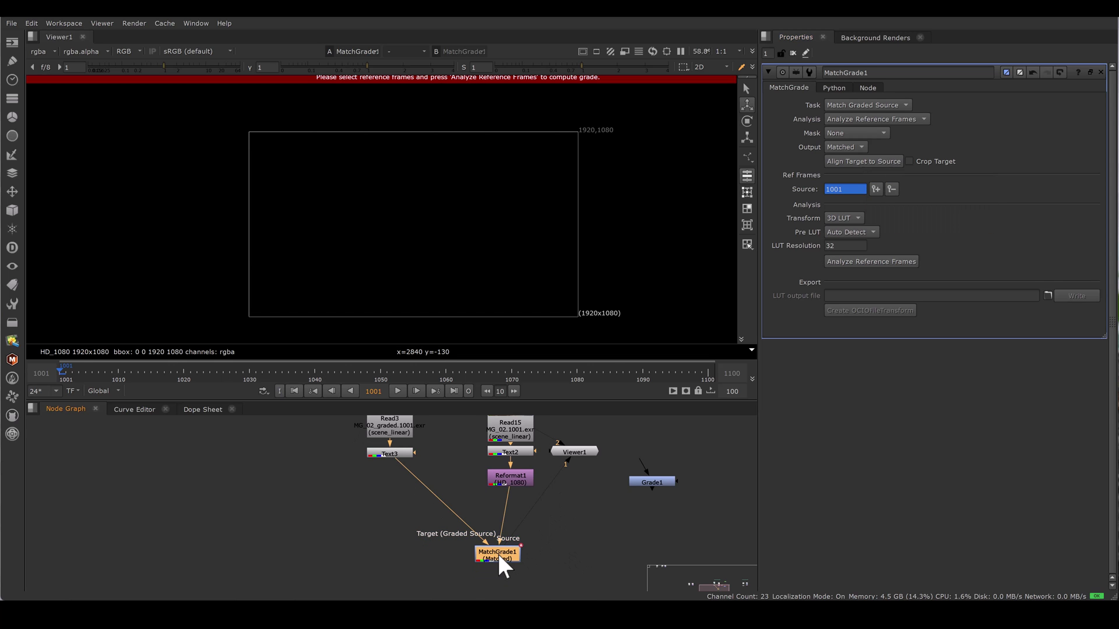
{"action": "left_click", "coordinate": [856, 160]}
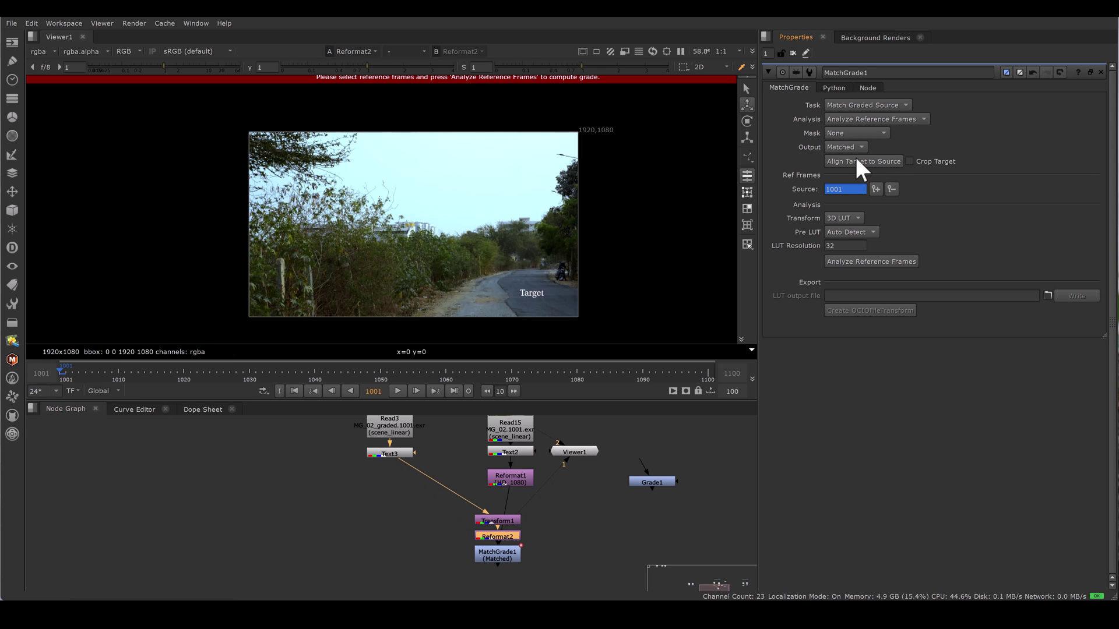
{"action": "left_click_drag", "start_coordinate": [494, 520], "coordinate": [402, 494]}
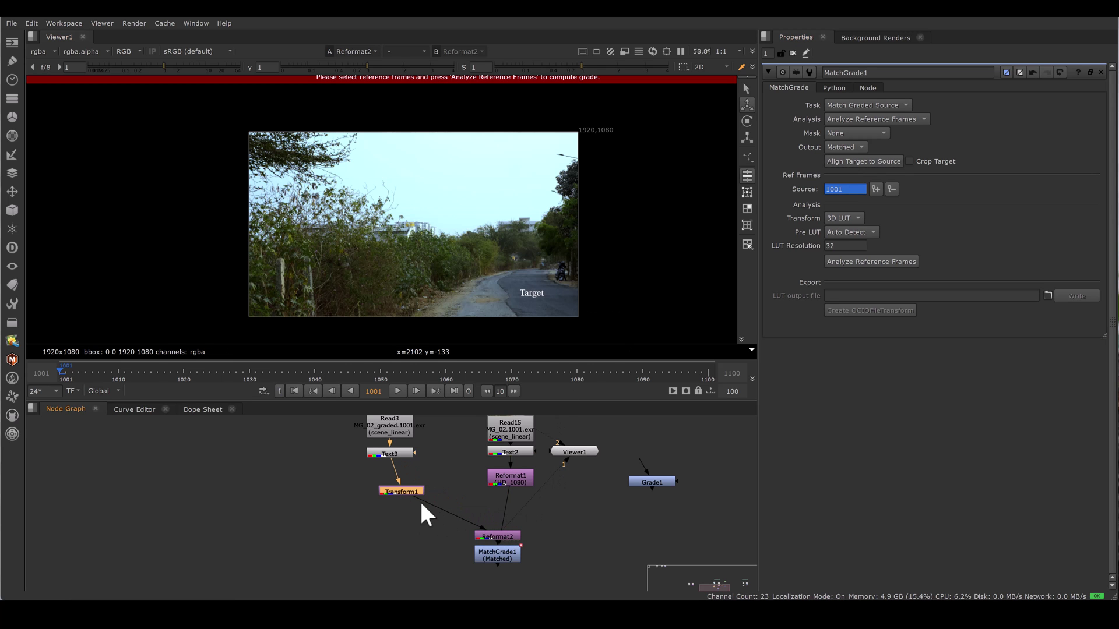
{"action": "left_click_drag", "start_coordinate": [490, 537], "coordinate": [393, 520]}
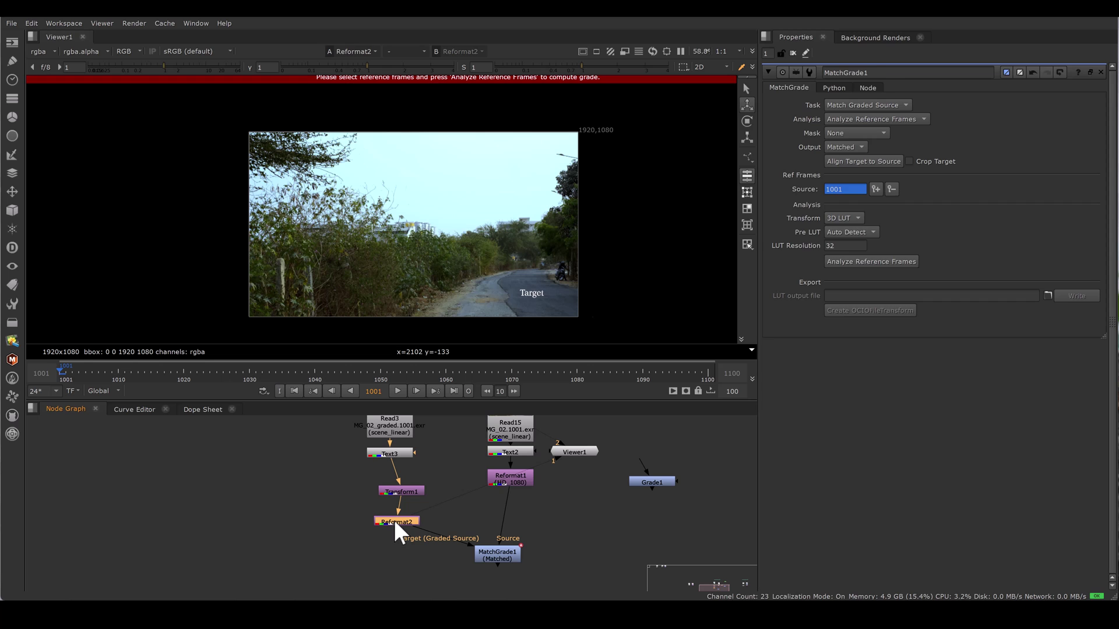
View the Reformat2 result, check the settings of both Reformat nodes, and reopen the MatchGrade settings
{"action": "double_click", "coordinate": [394, 520]}
{"action": "key", "text": "1"}
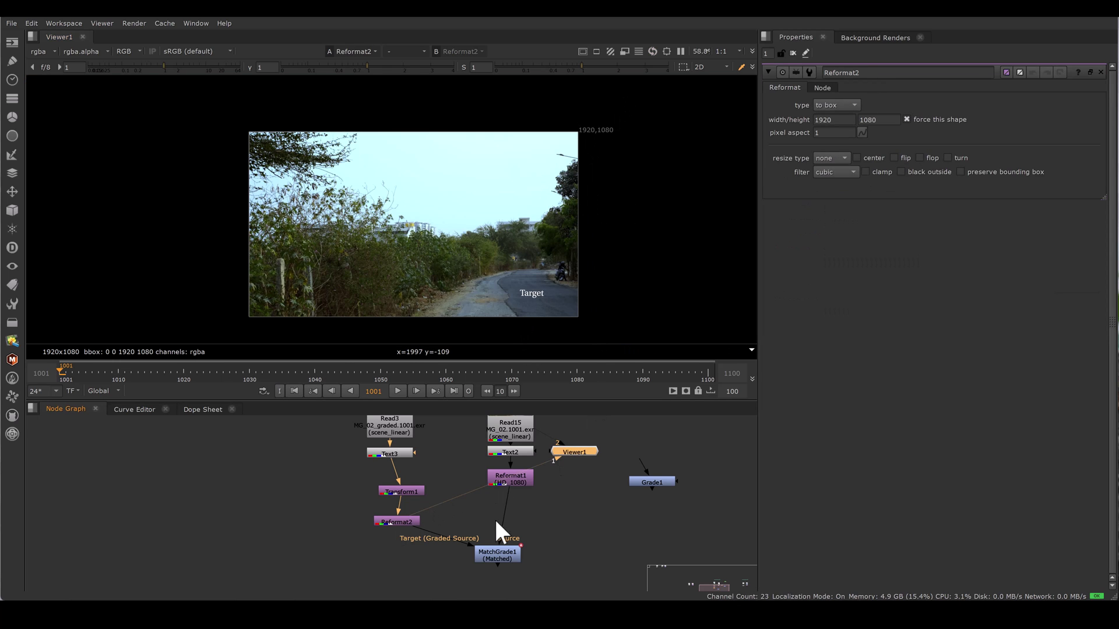
{"action": "double_click", "coordinate": [495, 480]}
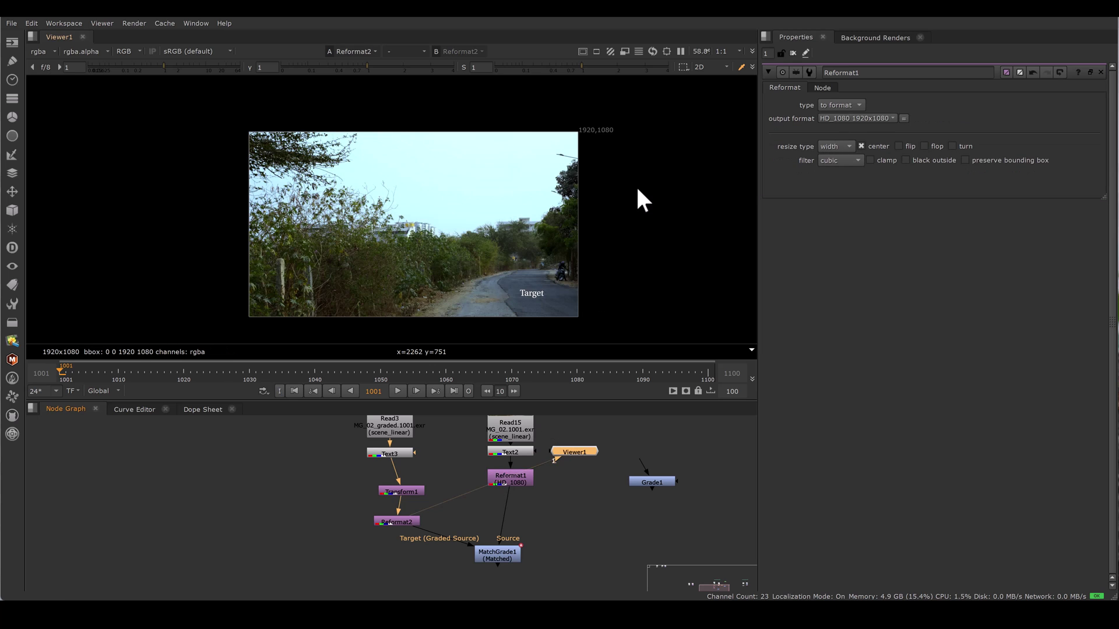
{"action": "double_click", "coordinate": [505, 556]}
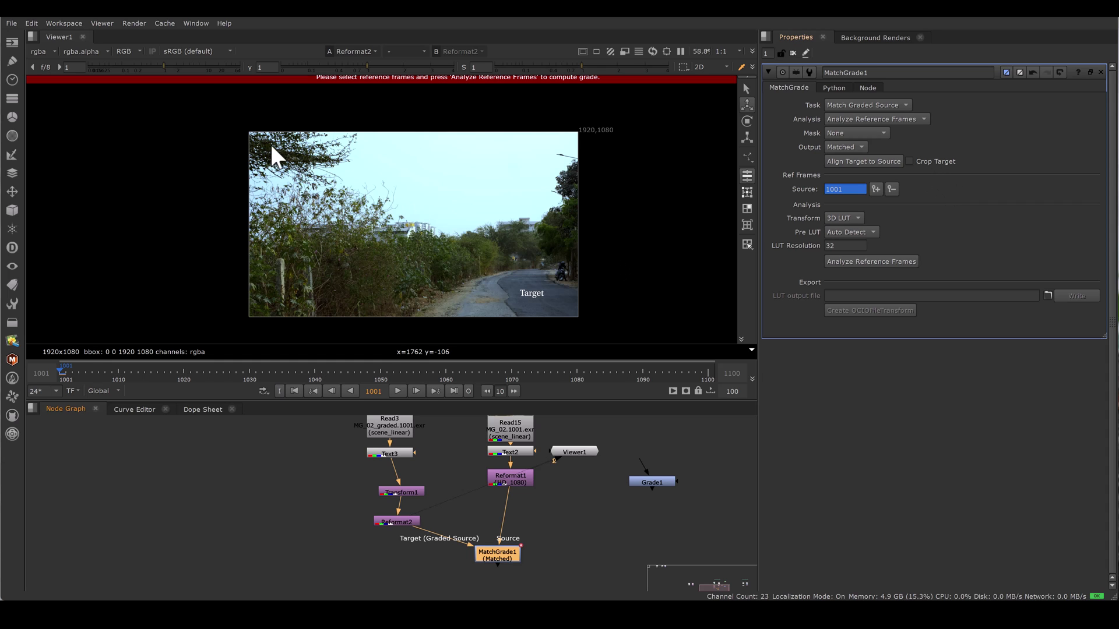
{"action": "left_click", "coordinate": [215, 255]}
Delete the Transform1, Reformat1 and Reformat2 nodes and reselect the MatchGrade node
{"action": "left_click_drag", "start_coordinate": [355, 461], "coordinate": [536, 522]}
{"action": "key", "text": "Delete"}
{"action": "left_click", "coordinate": [507, 553]}
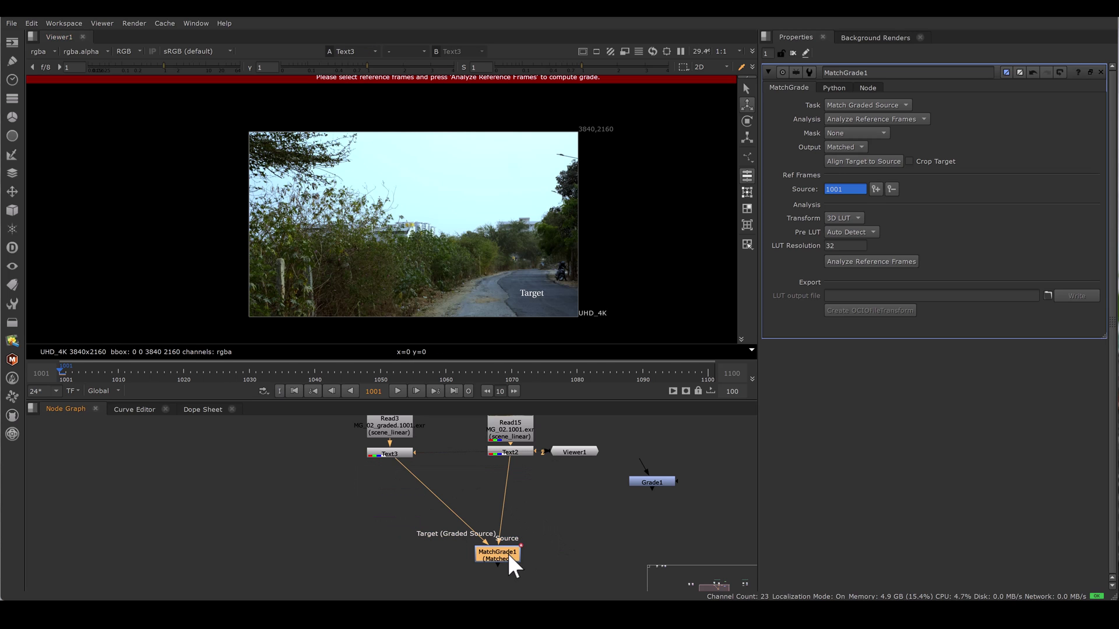
Switch MatchGrade's Transform to CDL to examine its output settings and return it to 3D LUT, twice
{"action": "left_click", "coordinate": [851, 219]}
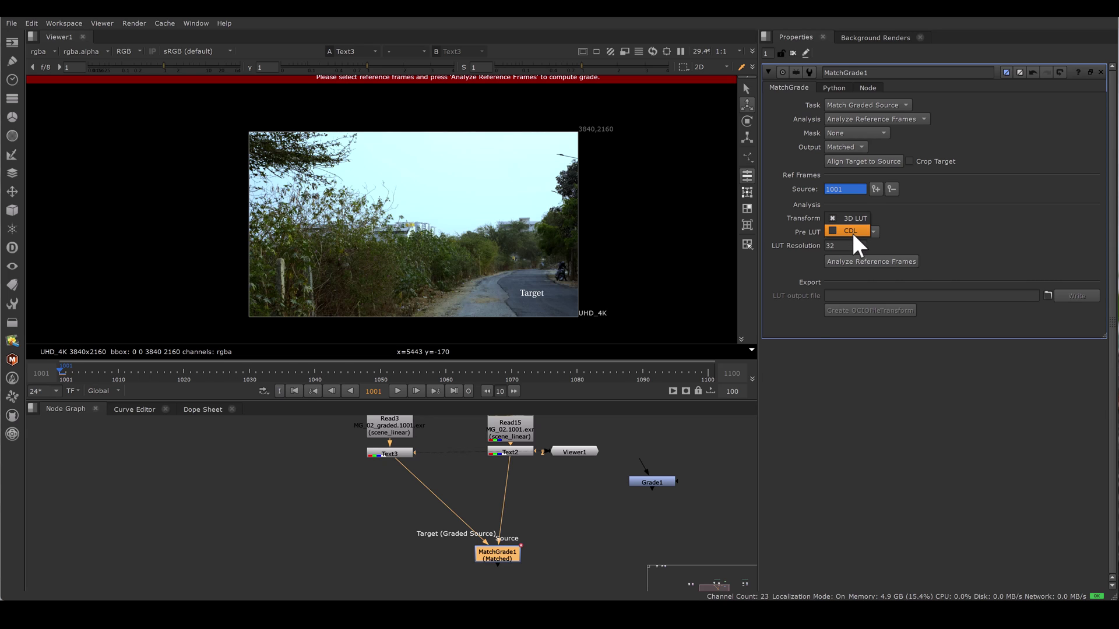
{"action": "left_click", "coordinate": [852, 232]}
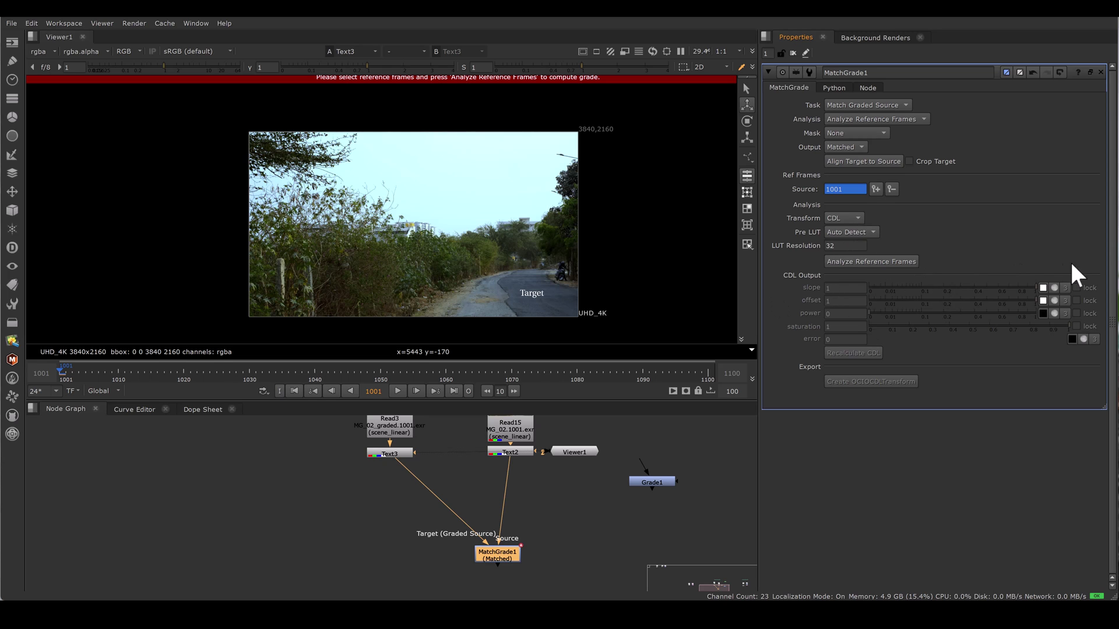
{"action": "left_click", "coordinate": [856, 216]}
{"action": "left_click", "coordinate": [856, 207]}
{"action": "left_click", "coordinate": [852, 218]}
{"action": "left_click", "coordinate": [850, 230]}
{"action": "left_click", "coordinate": [856, 218]}
{"action": "left_click", "coordinate": [856, 207]}
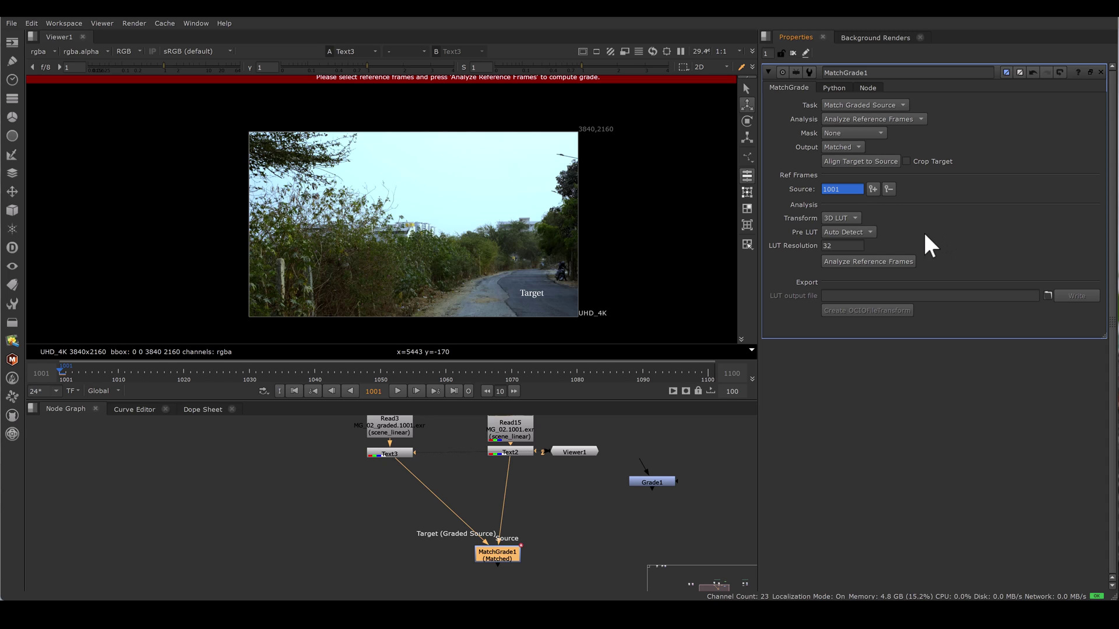
Switch MatchGrade1's Transform to CDL once more to view its output controls and restore it to 3D LUT
{"action": "left_click", "coordinate": [849, 218]}
{"action": "left_click", "coordinate": [850, 228]}
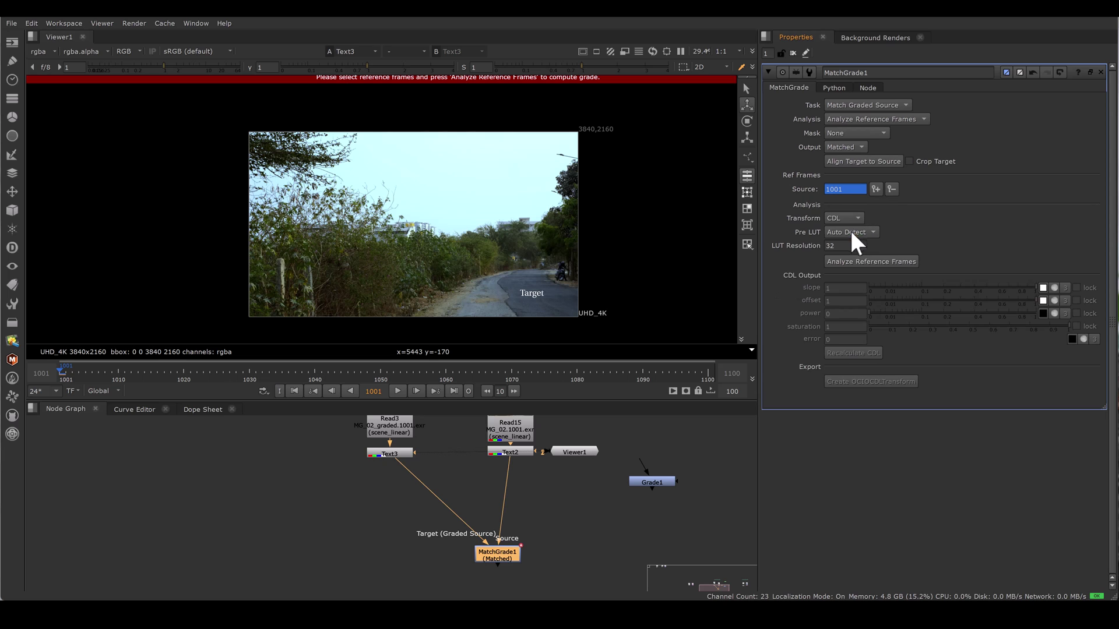
{"action": "left_click", "coordinate": [855, 218]}
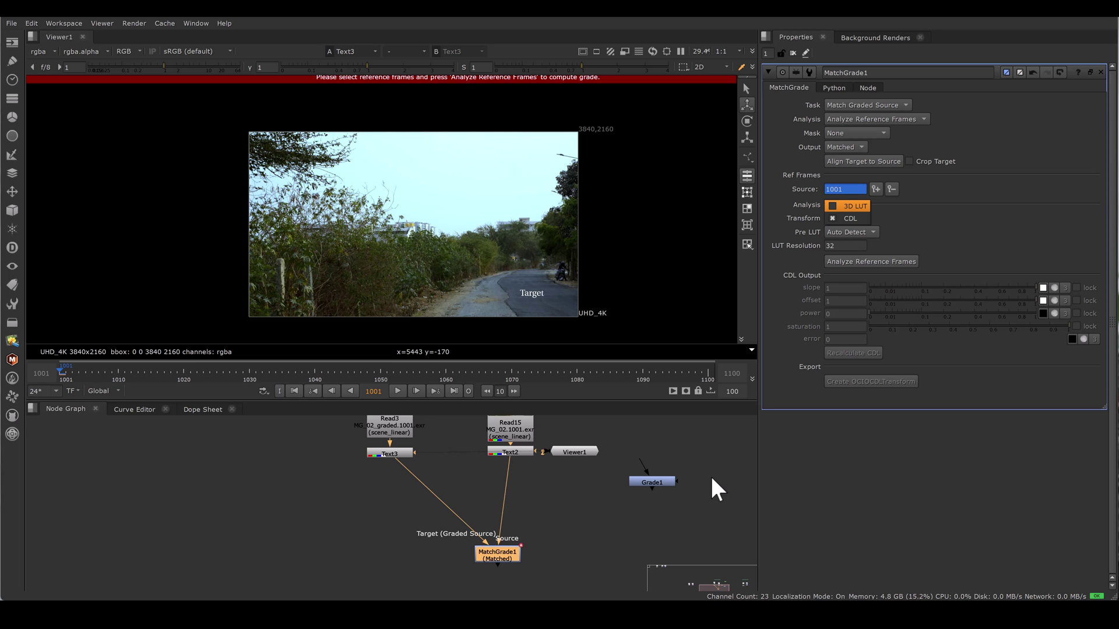
{"action": "left_click", "coordinate": [855, 205]}
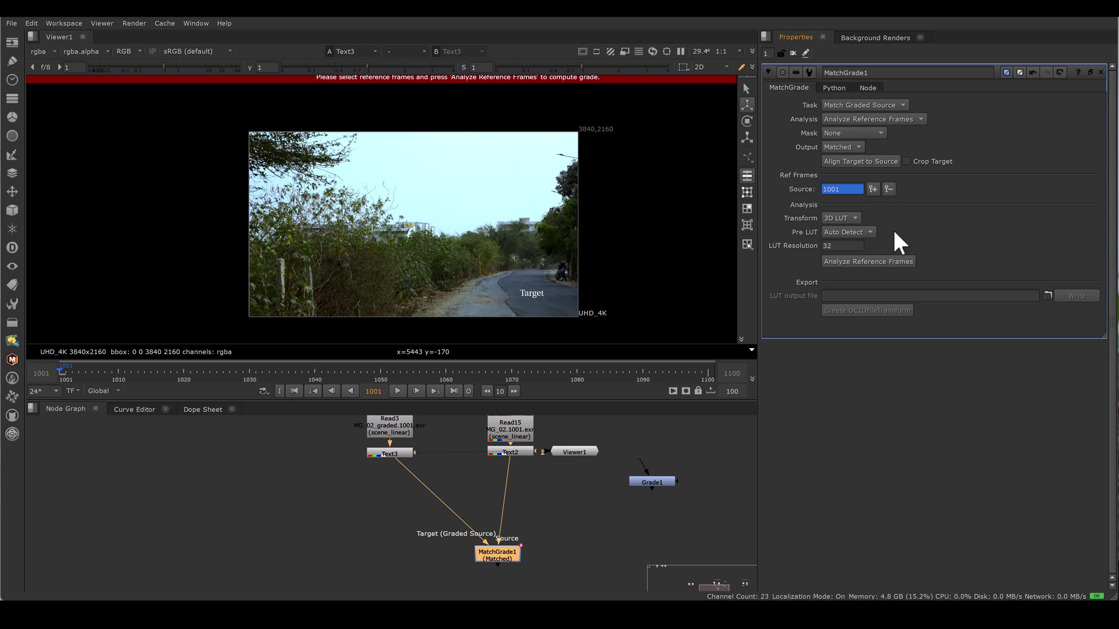
Try MatchGrade1's Pre LUT options, leaving it at Linear, and set the LUT Resolution to 64
{"action": "left_click", "coordinate": [859, 233]}
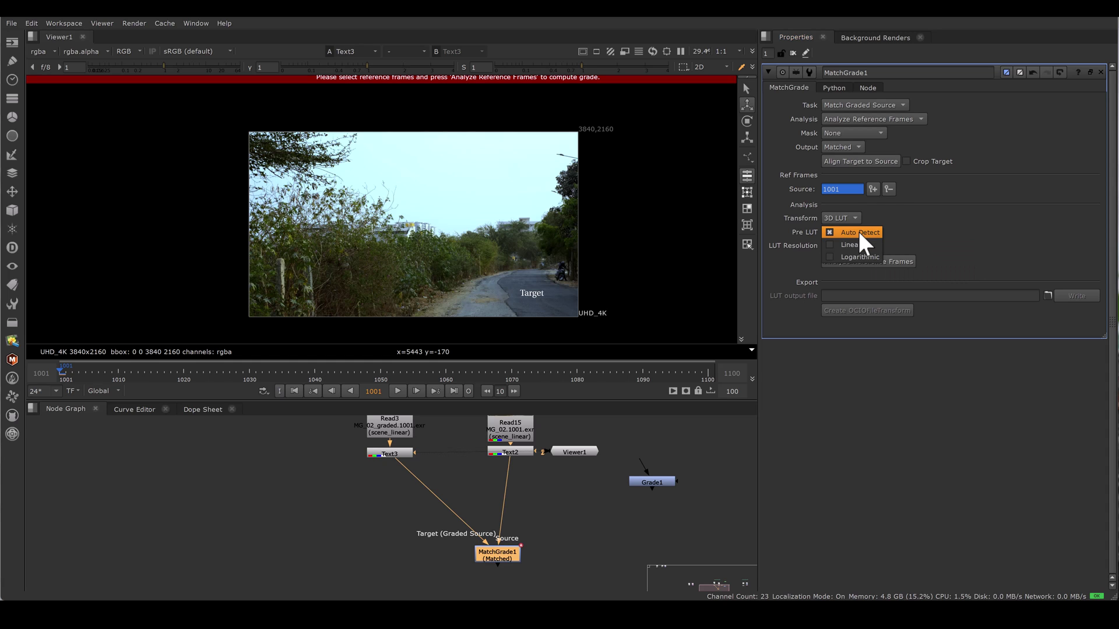
{"action": "left_click", "coordinate": [860, 244]}
{"action": "left_click", "coordinate": [861, 230]}
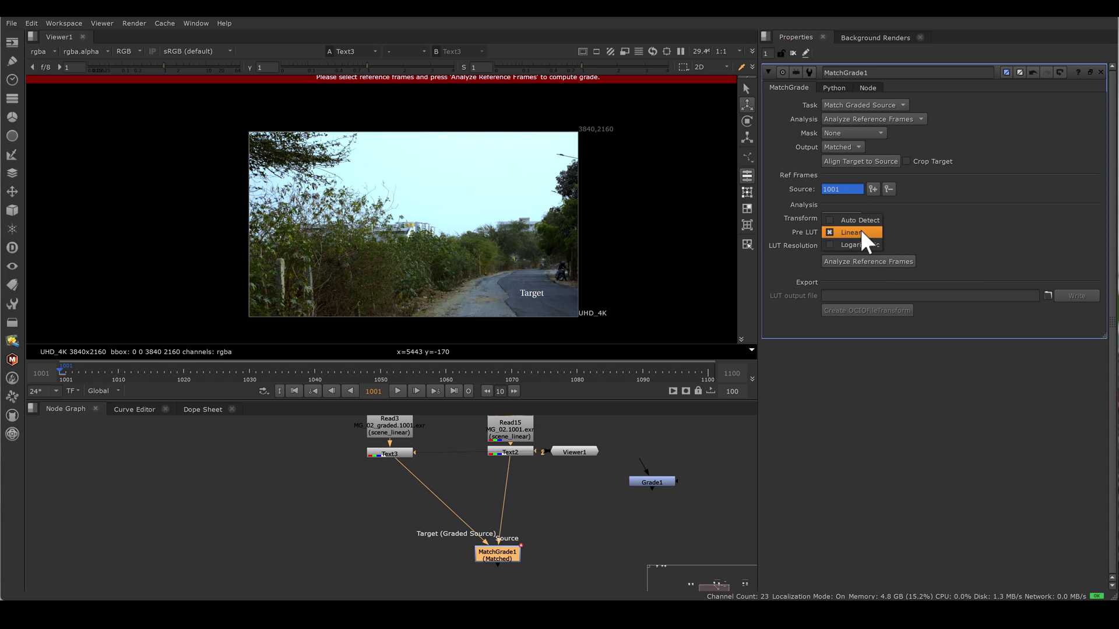
{"action": "left_click", "coordinate": [860, 243]}
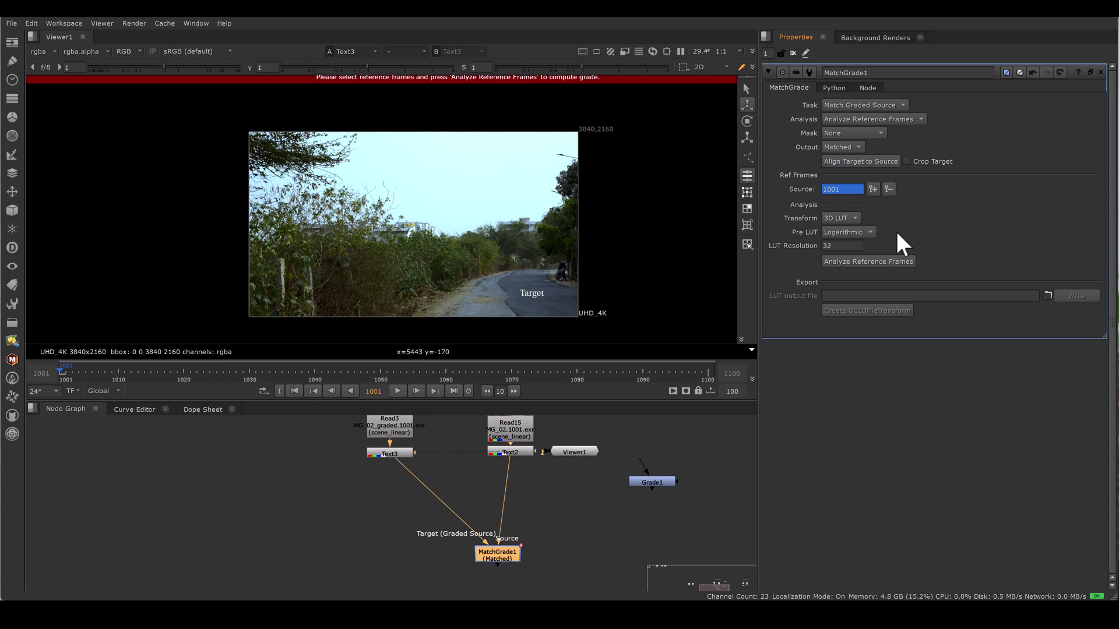
{"action": "key", "text": "ctrl+z"}
{"action": "left_click", "coordinate": [814, 245]}
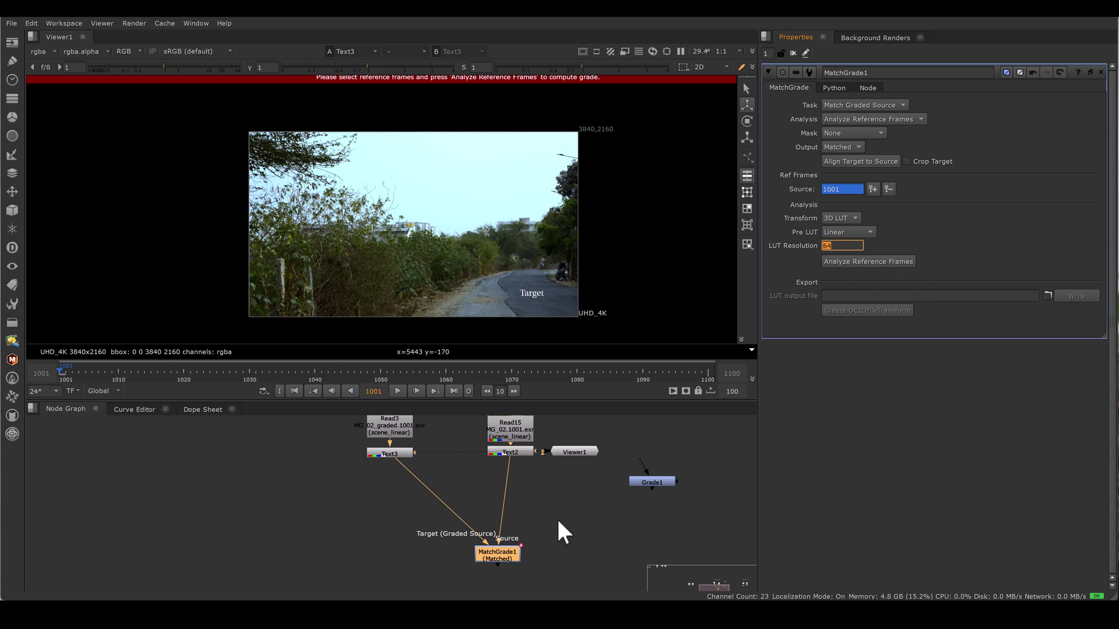
View the MatchGrade1 node's output and analyze the reference frames to compute the match
{"action": "left_click", "coordinate": [503, 554]}
{"action": "key", "text": "1"}
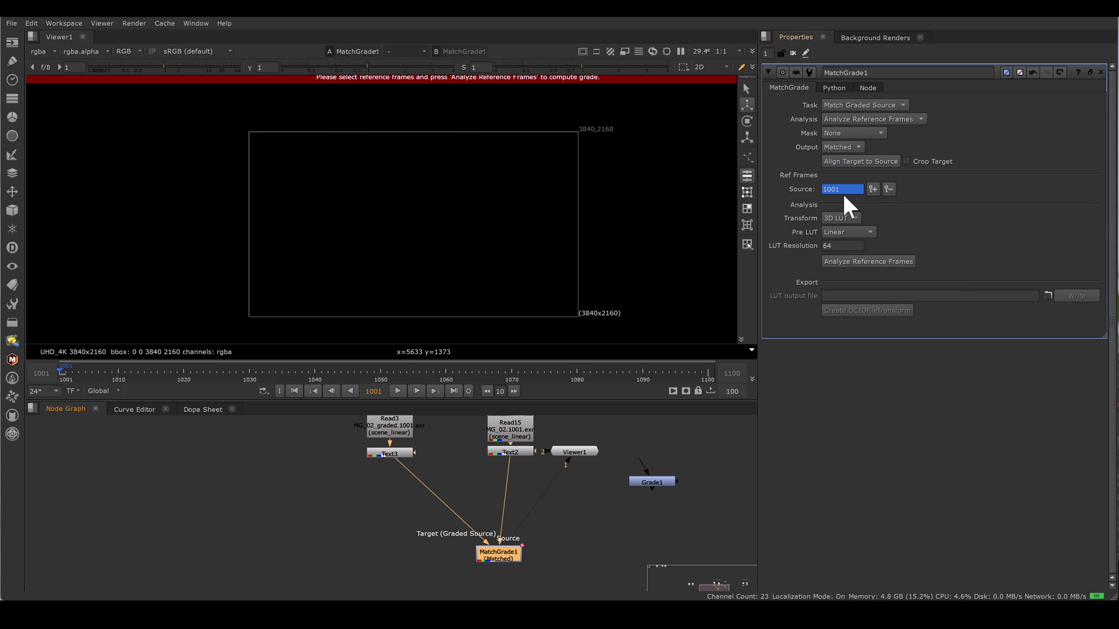
{"action": "left_click", "coordinate": [881, 261]}
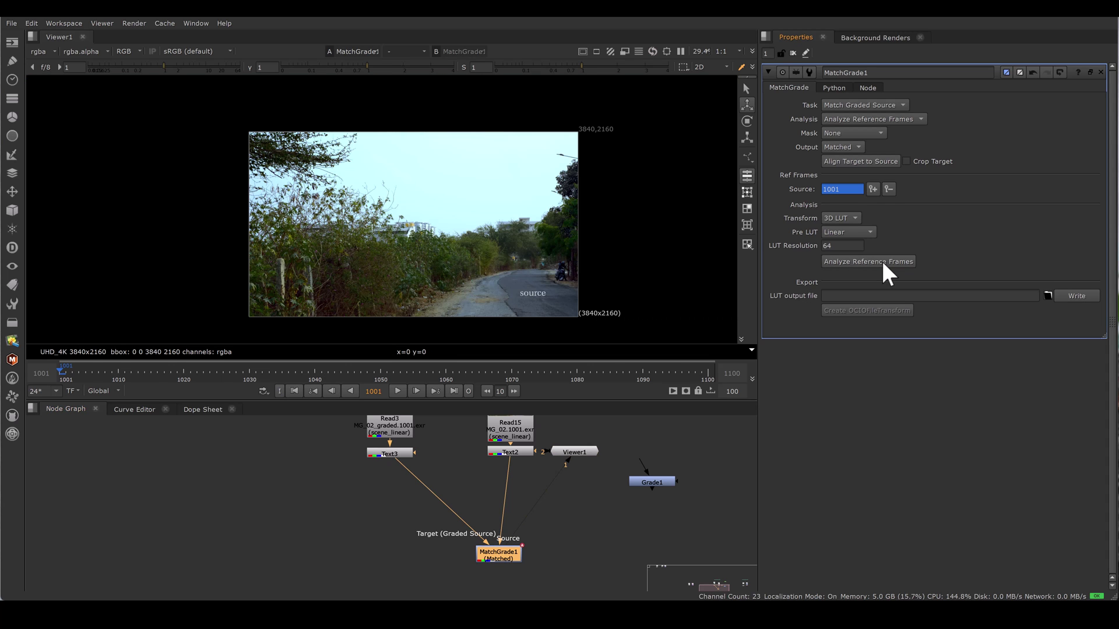
Compare MatchGrade1's matched result with the graded target by alternating between the two viewer inputs
{"action": "left_click", "coordinate": [520, 450]}
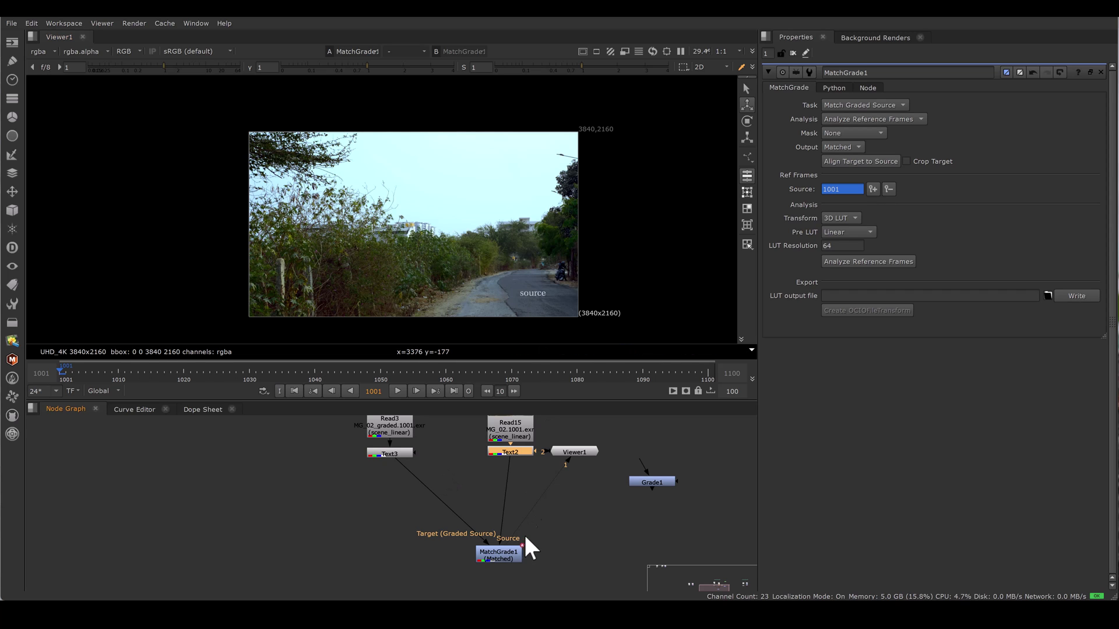
{"action": "left_click", "coordinate": [511, 555]}
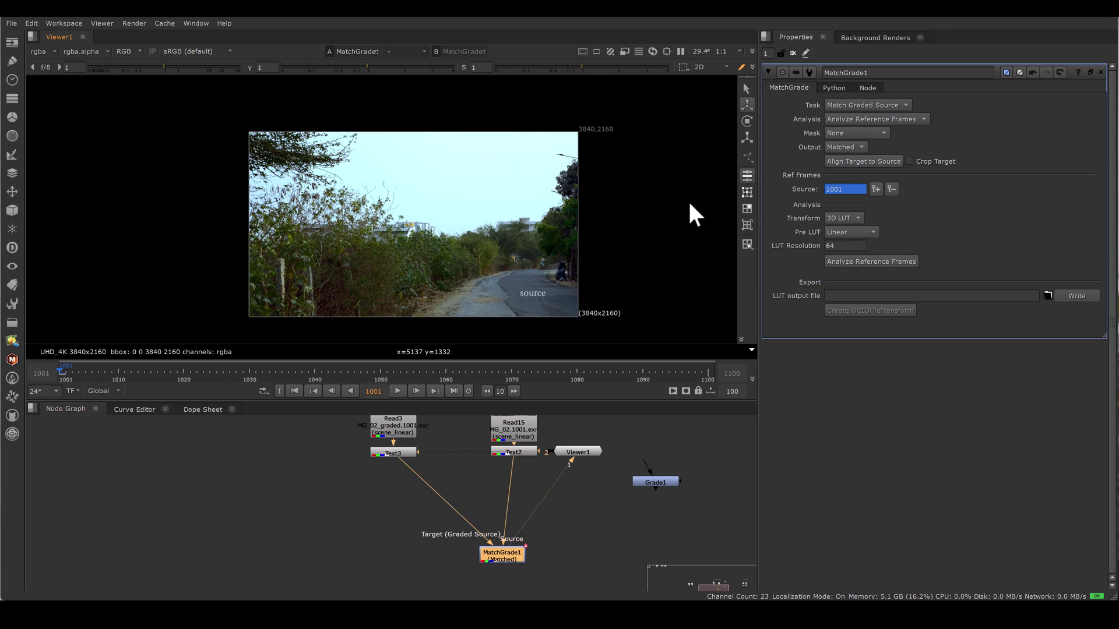
{"action": "key", "text": "2"}
{"action": "key", "text": "1"}
{"action": "key", "text": "2"}
{"action": "key", "text": "1"}
{"action": "key", "text": "2"}
{"action": "key", "text": "1"}
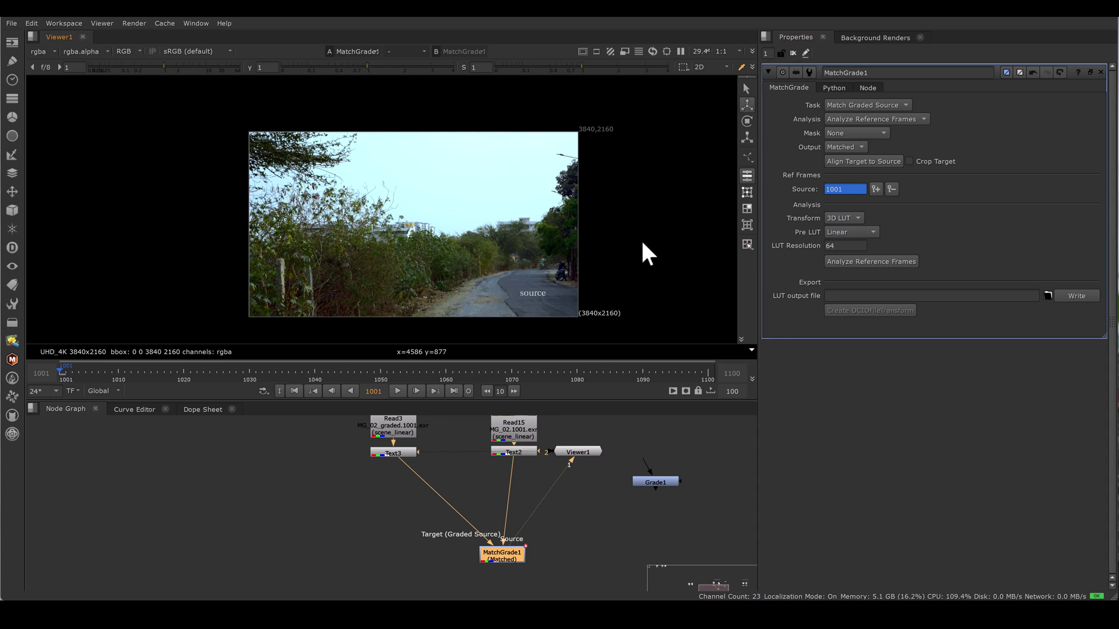
Enlarge the viewer and compare the dark foliage of the matched result and the target up close
{"action": "key", "text": "space"}
{"action": "key", "text": "f"}
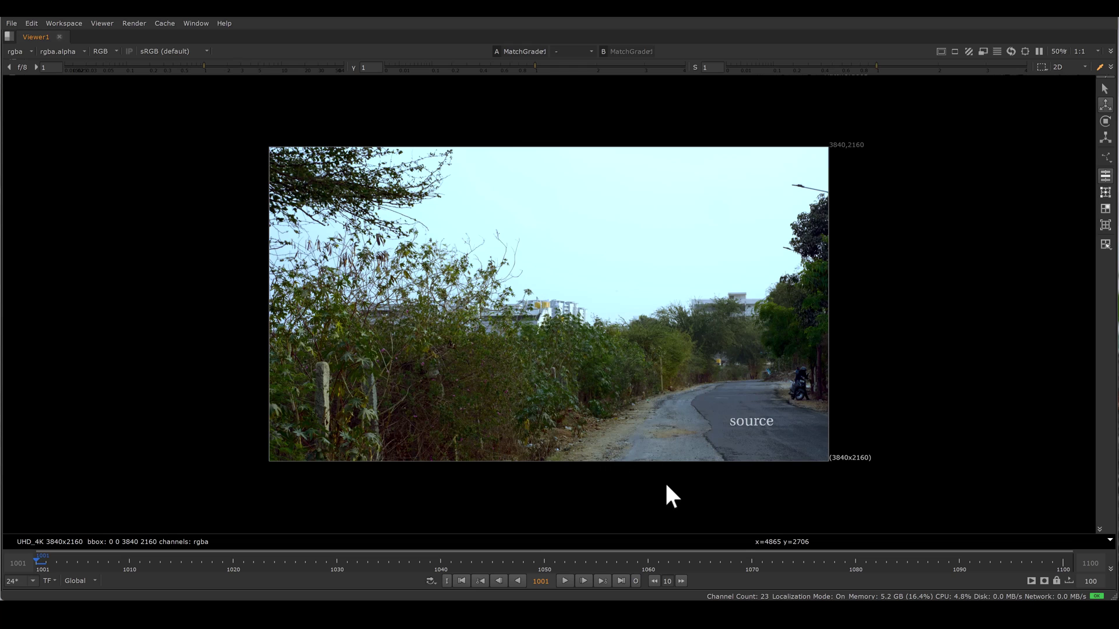
{"action": "key", "text": "2"}
{"action": "key", "text": "1"}
{"action": "scroll", "coordinate": [436, 443], "scroll_direction": "up", "scroll_amount": 5}
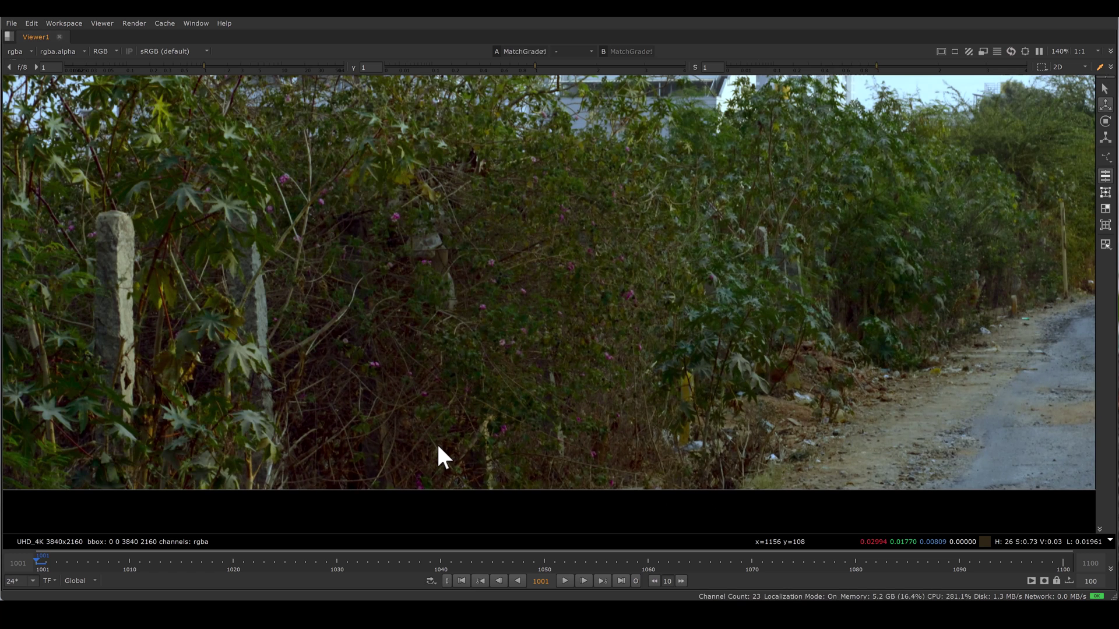
{"action": "scroll", "coordinate": [436, 443], "scroll_direction": "up", "scroll_amount": 5}
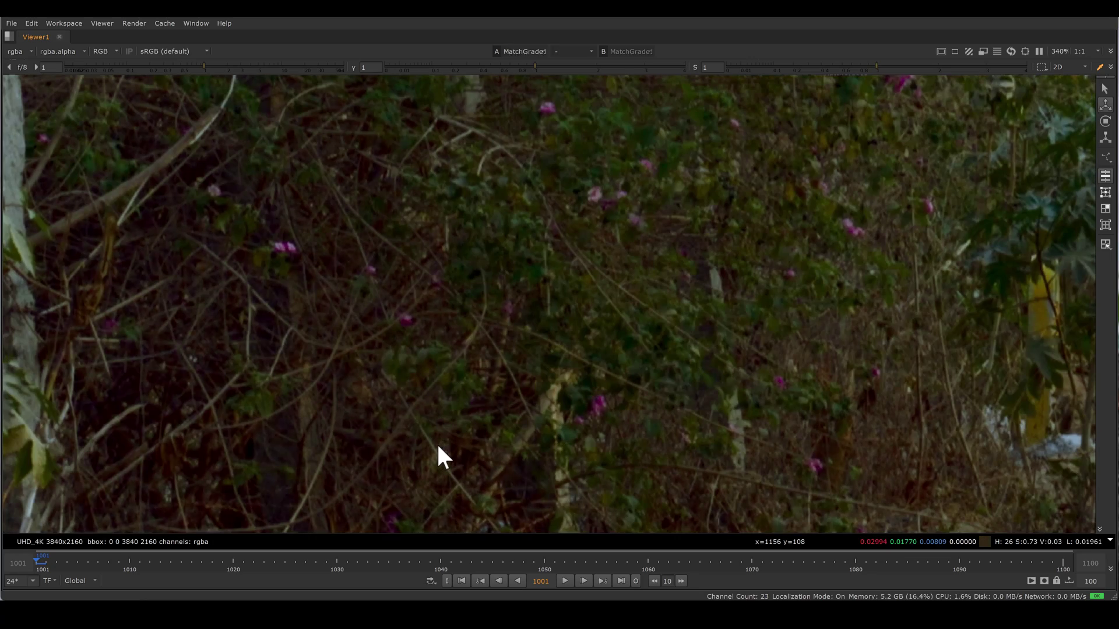
{"action": "key", "text": "minus"}
{"action": "key", "text": "1"}
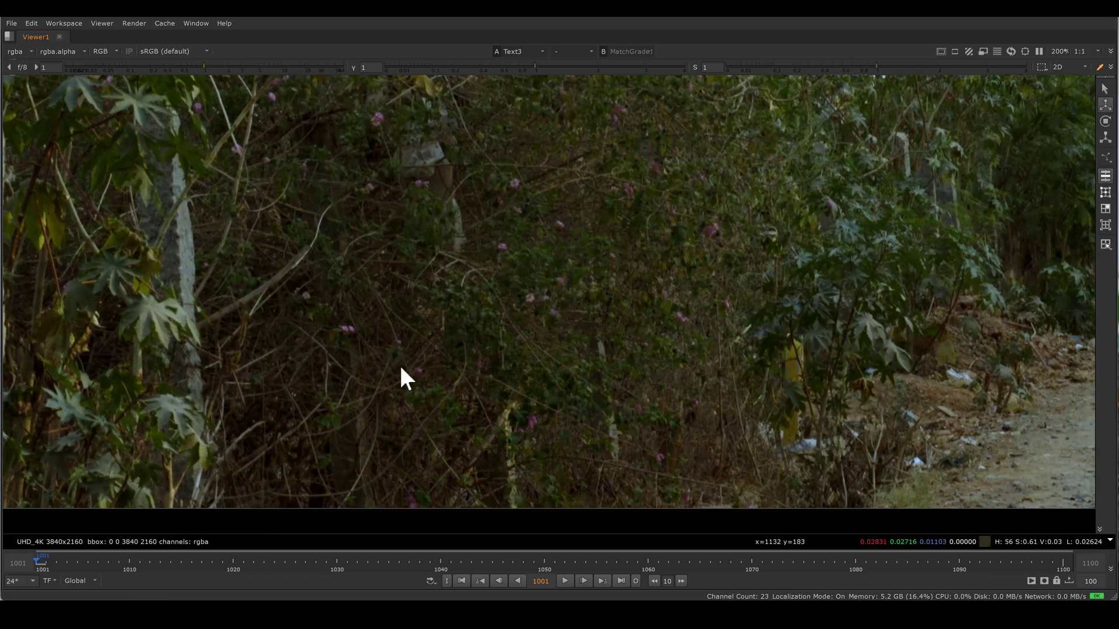
{"action": "key", "text": "plus"}
{"action": "key", "text": "minus"}
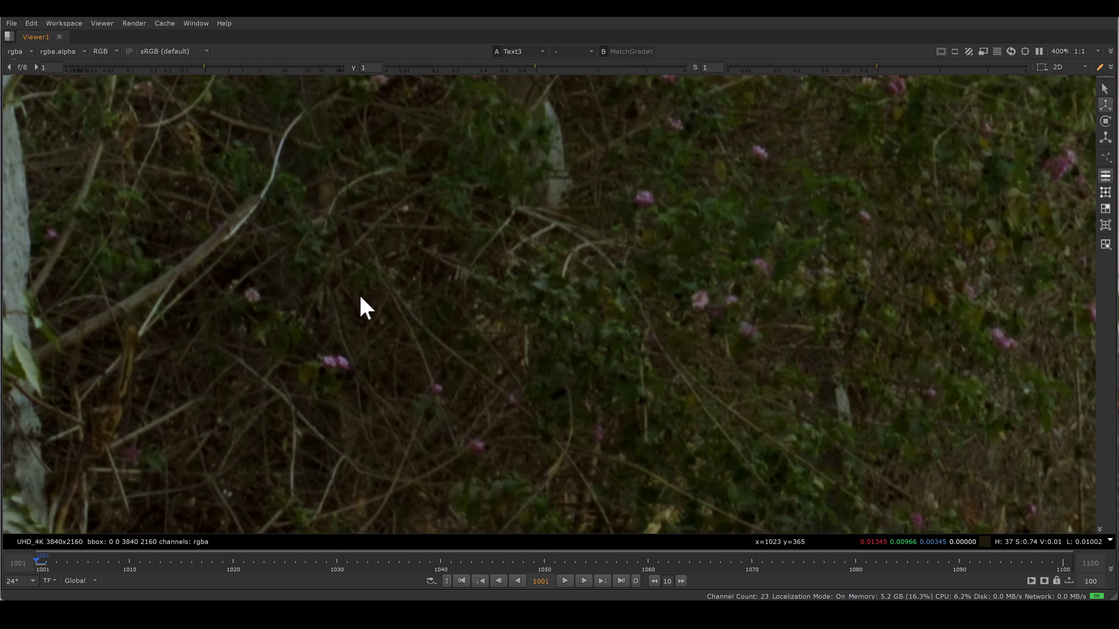
{"action": "key", "text": "2"}
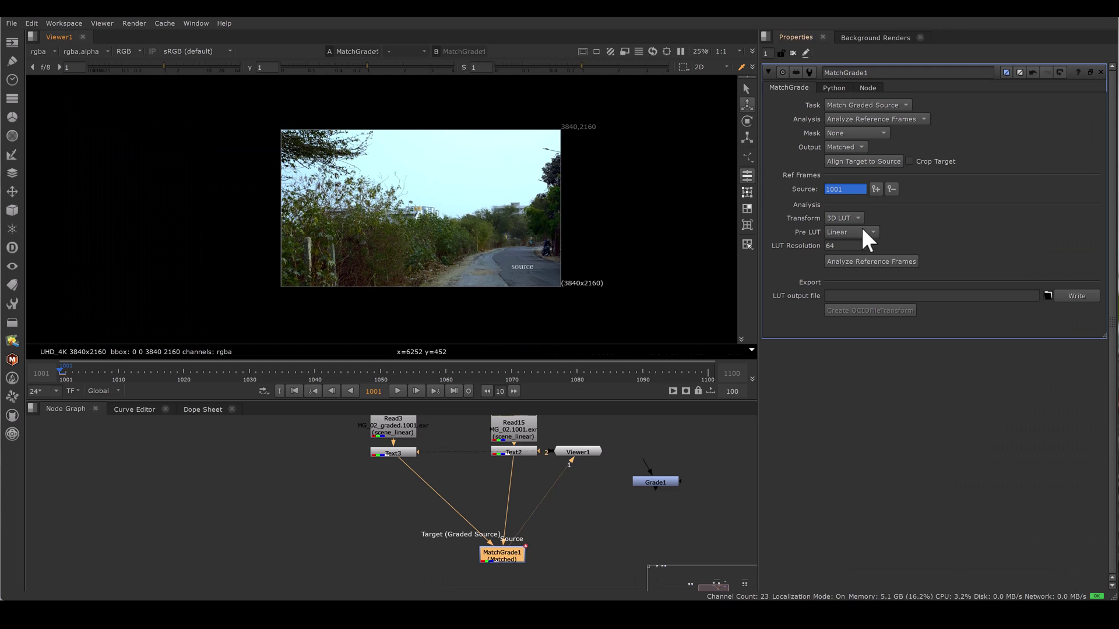
Set the Pre LUT to Logarithmic, reanalyze the reference frames and inspect the dark foliage up close
{"action": "left_click", "coordinate": [862, 226]}
{"action": "left_click", "coordinate": [866, 242]}
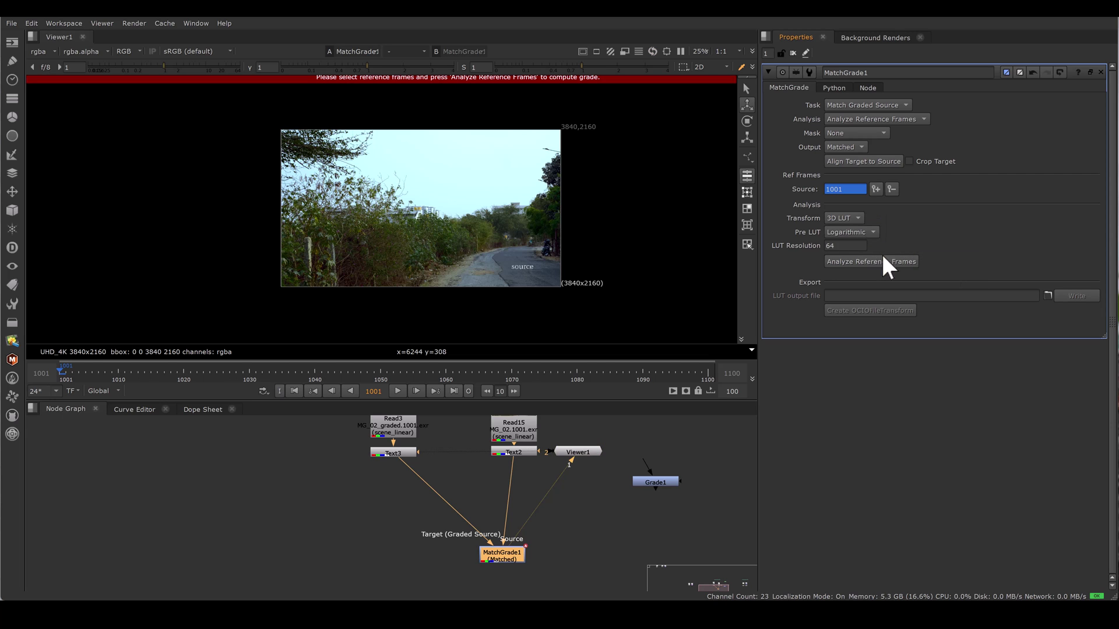
{"action": "left_click", "coordinate": [847, 261]}
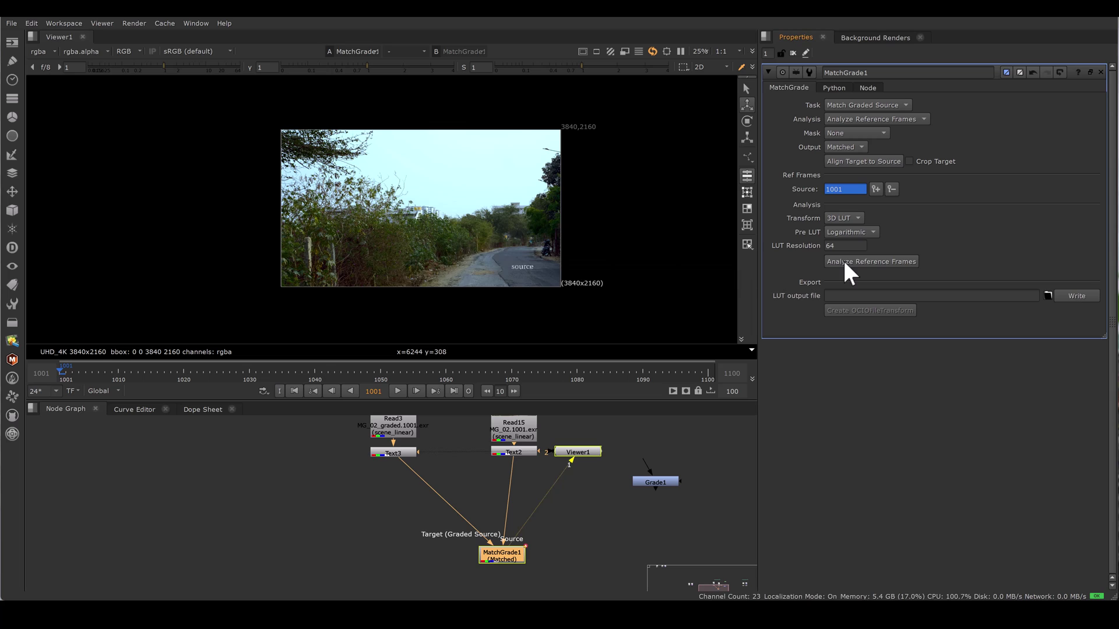
{"action": "key", "text": "space"}
{"action": "scroll", "coordinate": [397, 428], "scroll_direction": "up", "scroll_amount": 8}
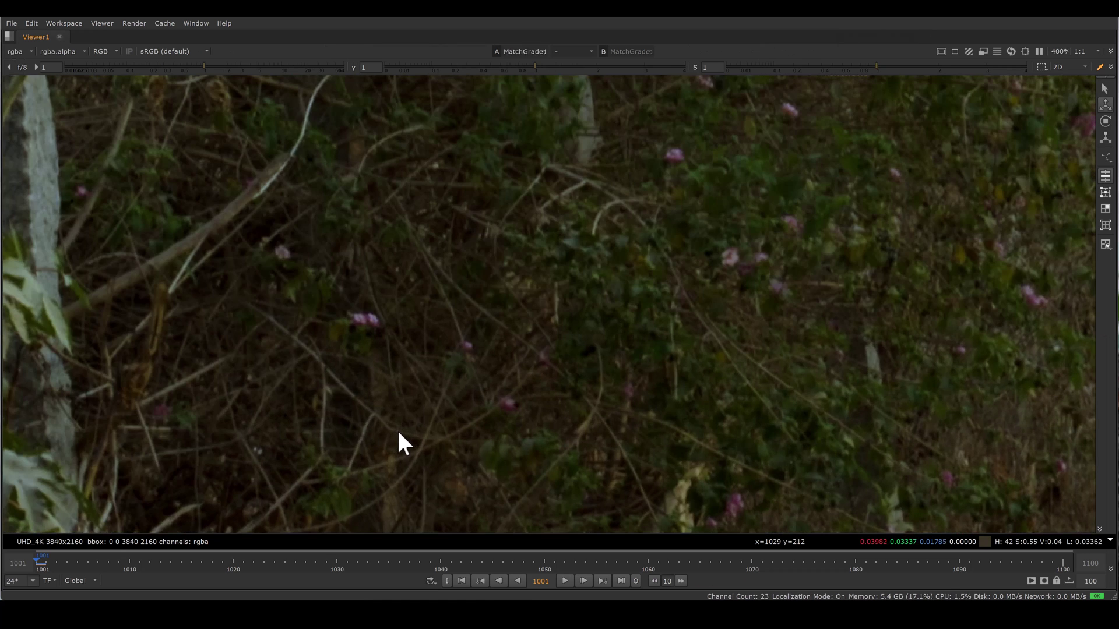
{"action": "scroll", "coordinate": [398, 432], "scroll_direction": "down", "scroll_amount": 8}
{"action": "key", "text": "space"}
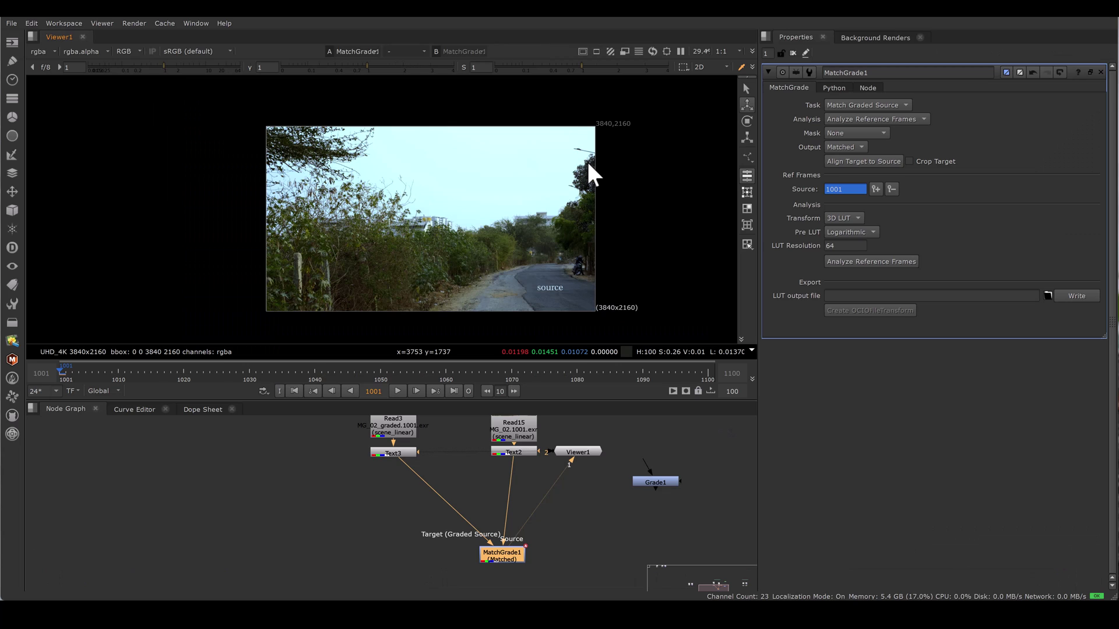
Set the LUT output file to lut.csp on the Desktop and write the LUT
{"action": "left_click", "coordinate": [1048, 294]}
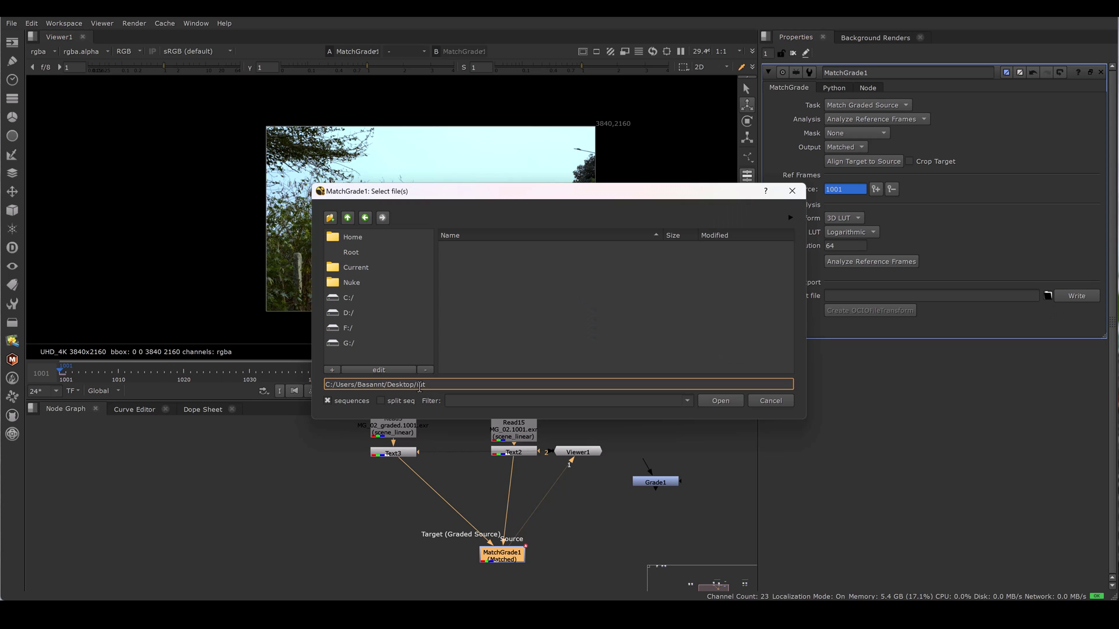
{"action": "left_click", "coordinate": [723, 401]}
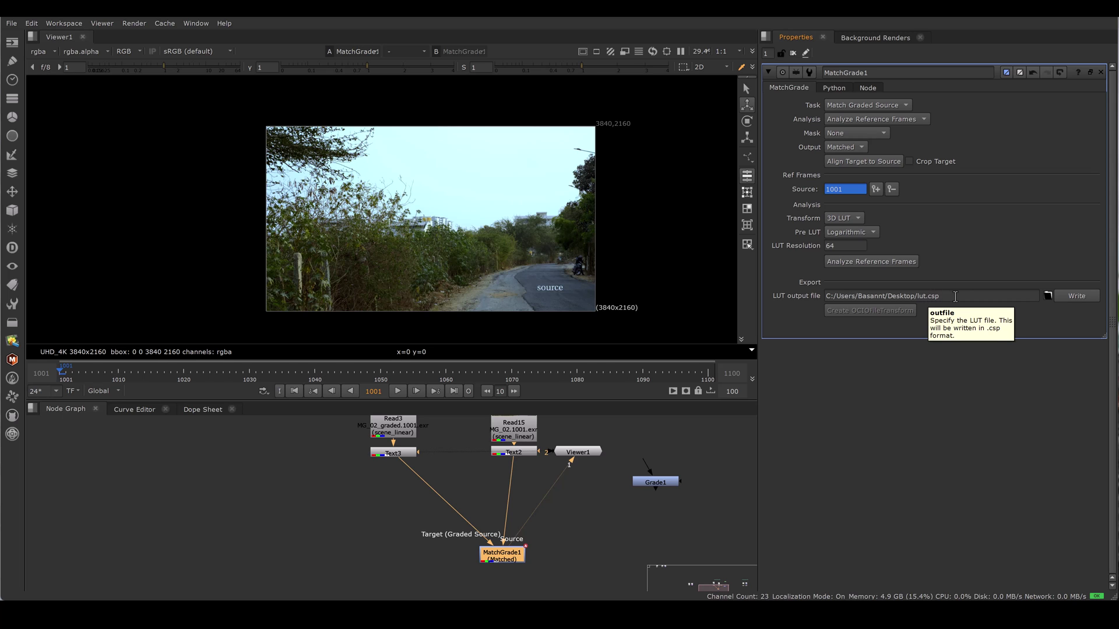
{"action": "left_click", "coordinate": [1078, 295]}
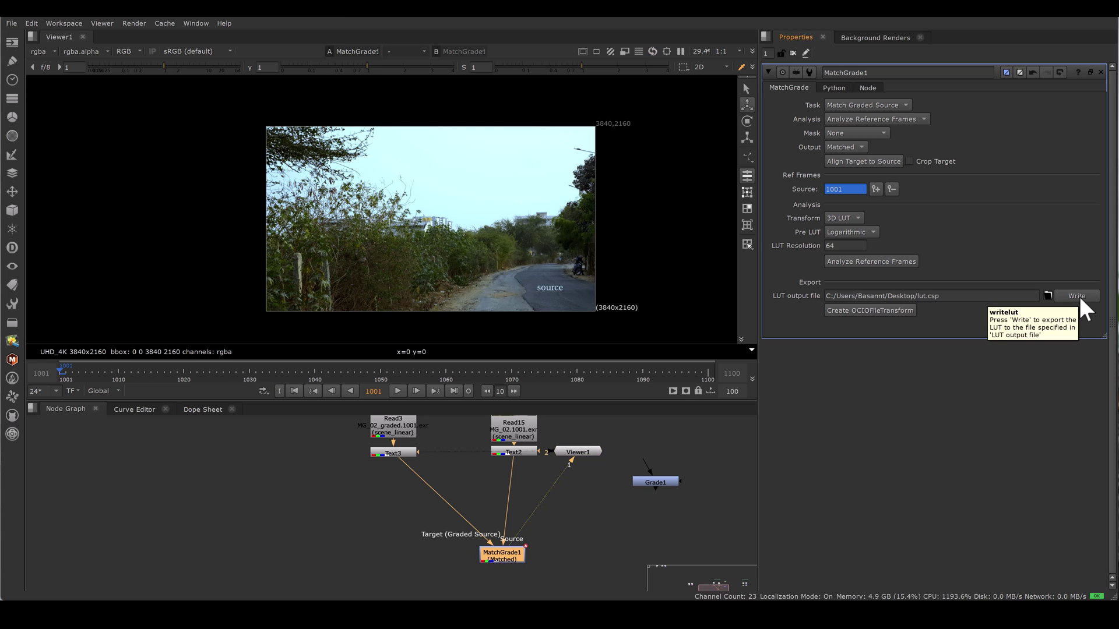
Create an OCIOFileTransform node from the exported LUT, place it below Grade1 and open its settings
{"action": "left_click", "coordinate": [885, 310]}
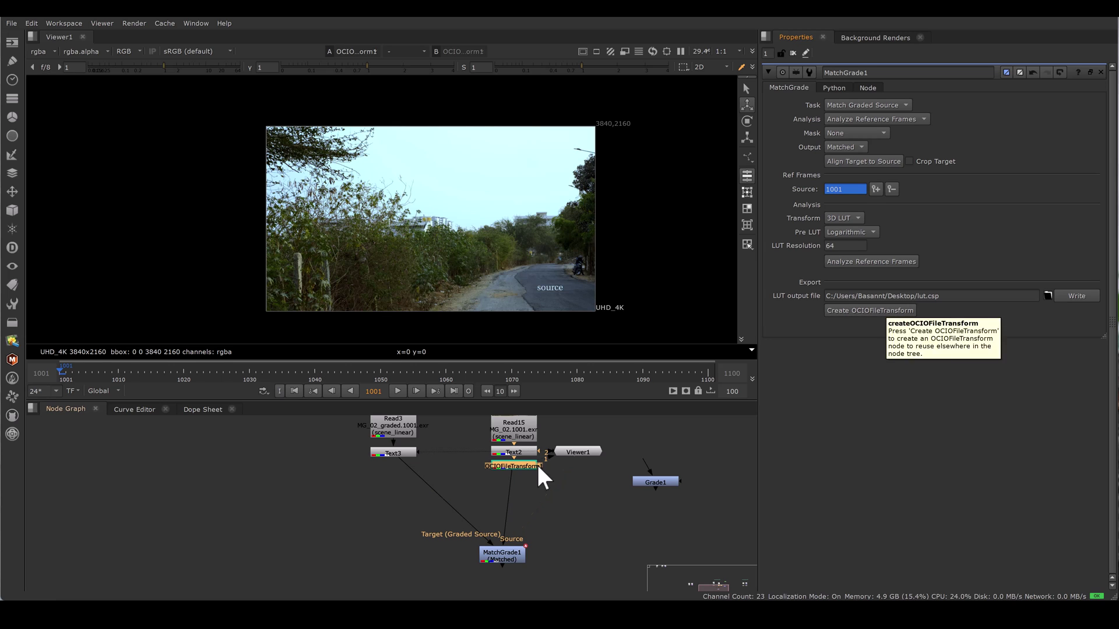
{"action": "left_click_drag", "start_coordinate": [534, 463], "coordinate": [632, 522]}
{"action": "double_click", "coordinate": [631, 519]}
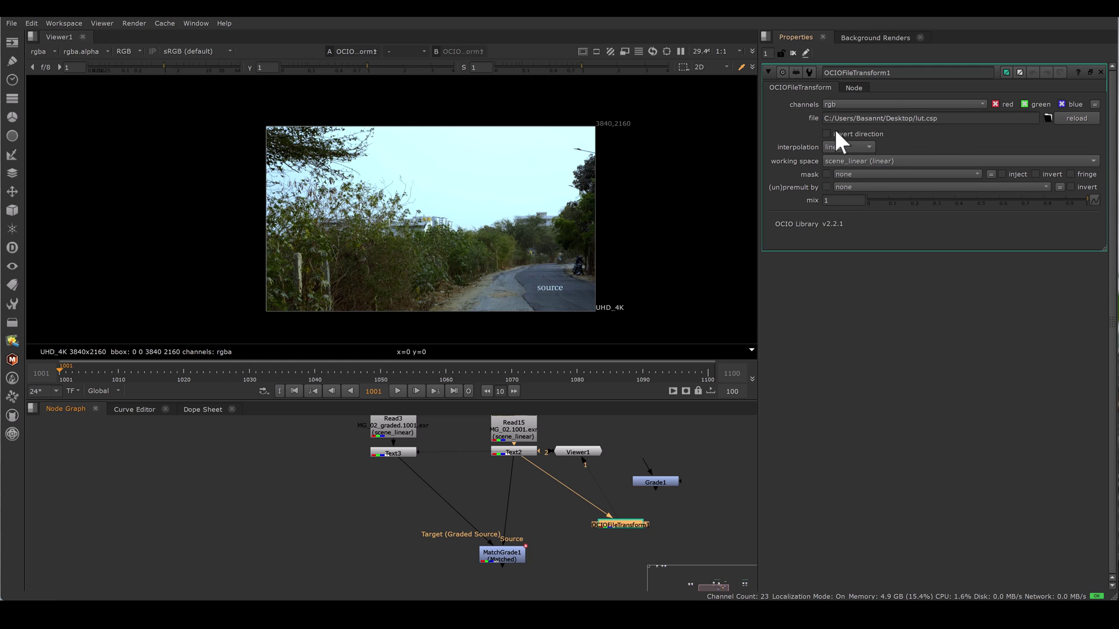
Check the Text2 and Text3 nodes and compare the Read15 image with the OCIOFileTransform1 result in the viewer
{"action": "left_click", "coordinate": [527, 450]}
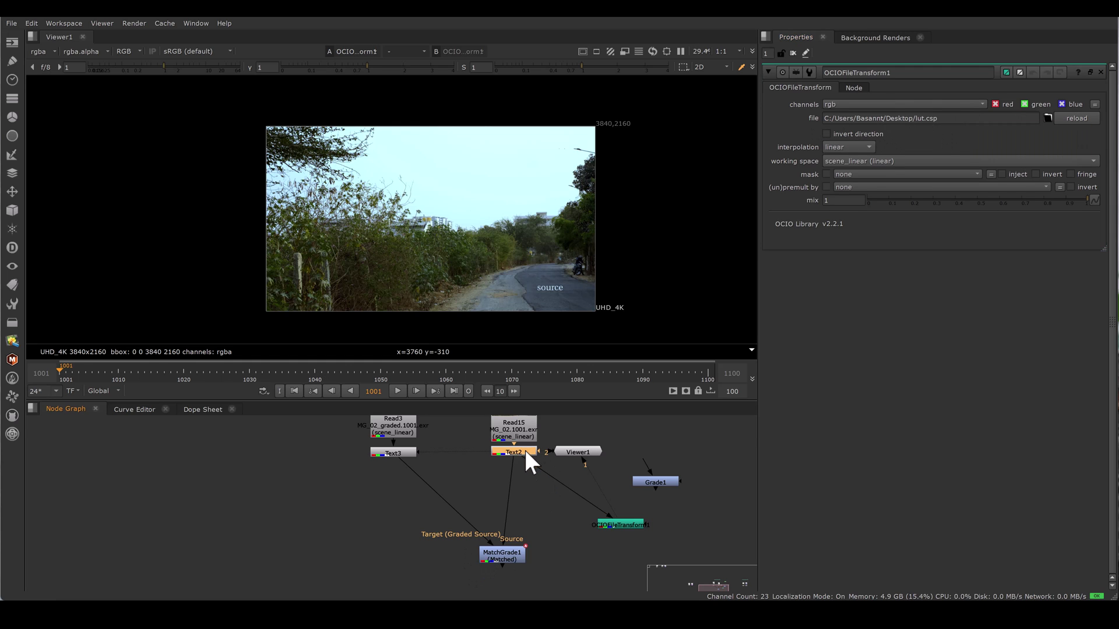
{"action": "double_click", "coordinate": [524, 449]}
{"action": "left_click", "coordinate": [617, 523]}
{"action": "double_click", "coordinate": [393, 452]}
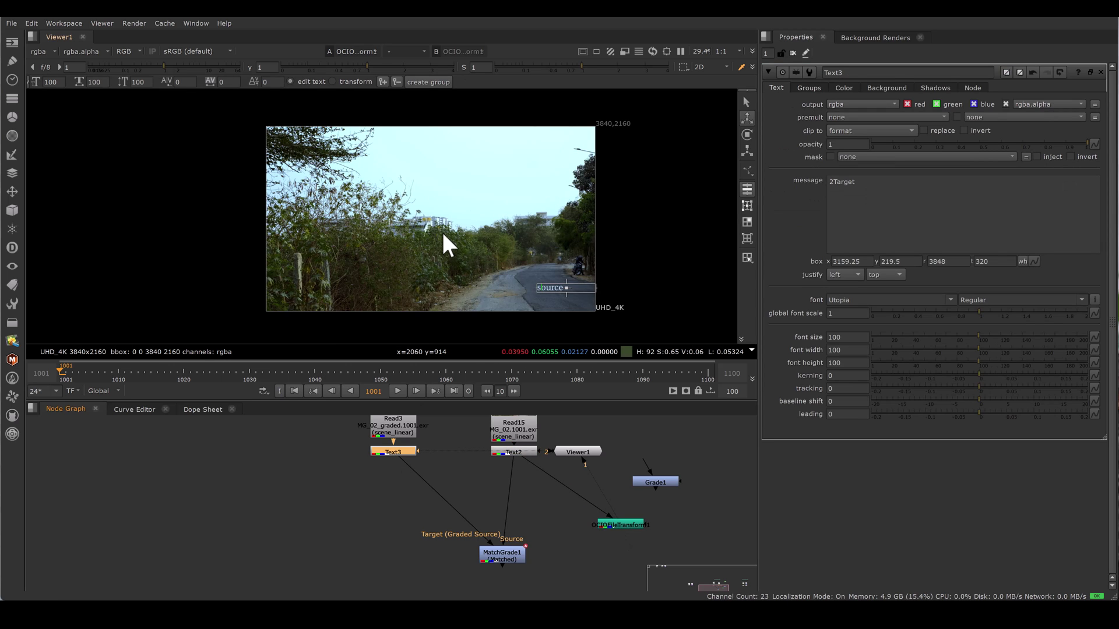
{"action": "double_click", "coordinate": [619, 523]}
{"action": "left_click", "coordinate": [515, 432]}
{"action": "key", "text": "1"}
{"action": "left_click", "coordinate": [620, 523]}
{"action": "key", "text": "1"}
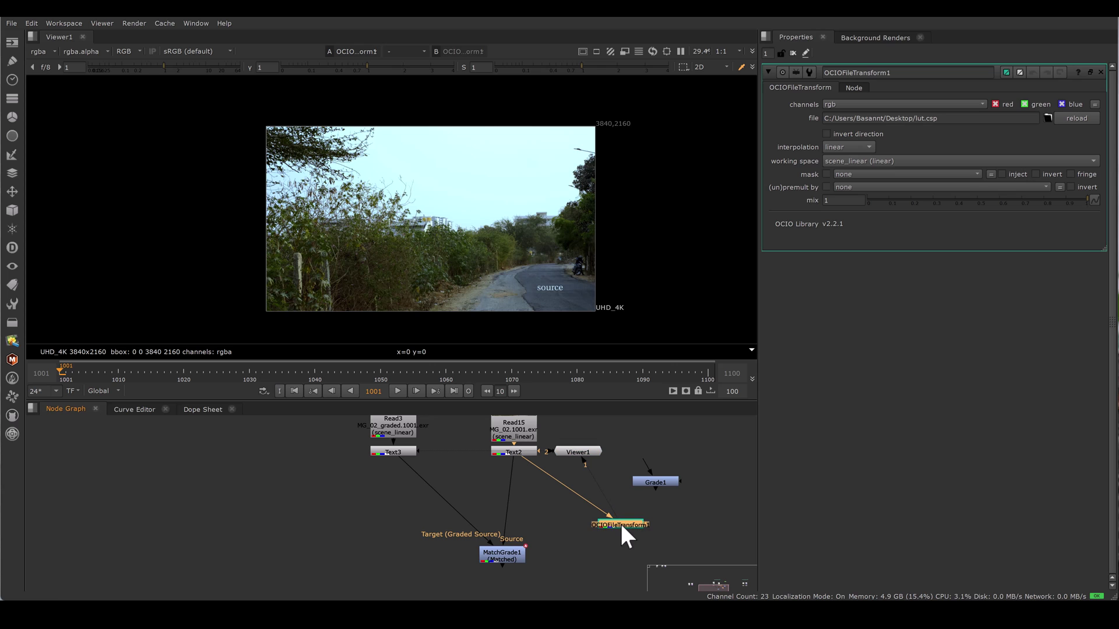
Toggle OCIOFileTransform1 off and on to compare its effect, and move the node closer beneath Grade1
{"action": "key", "text": "d"}
{"action": "key", "text": "d"}
{"action": "key", "text": "d"}
{"action": "key", "text": "d"}
{"action": "key", "text": "d"}
{"action": "key", "text": "d"}
{"action": "mouse_move", "coordinate": [608, 516]}
{"action": "left_mouse_down"}
{"action": "mouse_move", "coordinate": [679, 508]}
{"action": "mouse_move", "coordinate": [618, 525]}
{"action": "left_mouse_up"}
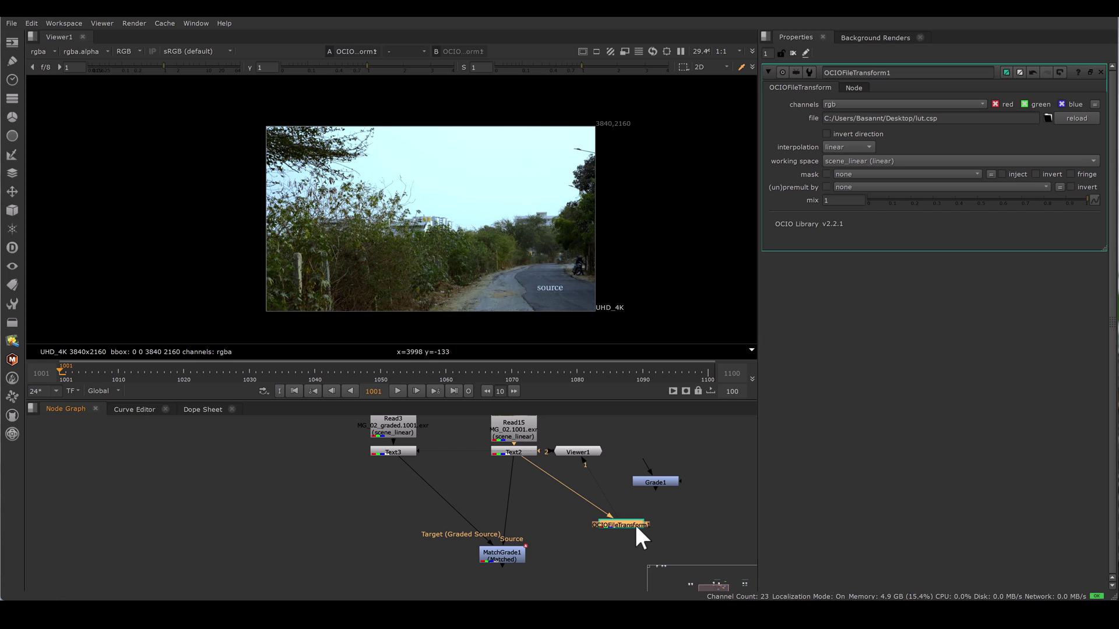
{"action": "left_click_drag", "start_coordinate": [634, 523], "coordinate": [649, 505]}
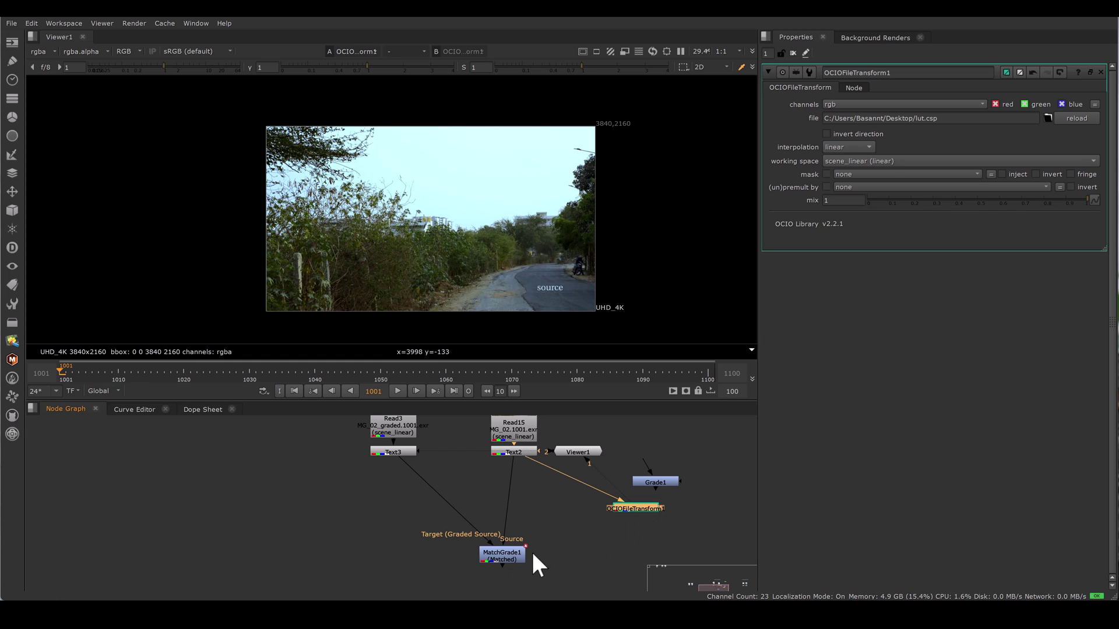
Set MatchGrade1's Transform to CDL, reanalyze the reference frames and view the MatchGrade1 output
{"action": "double_click", "coordinate": [511, 555]}
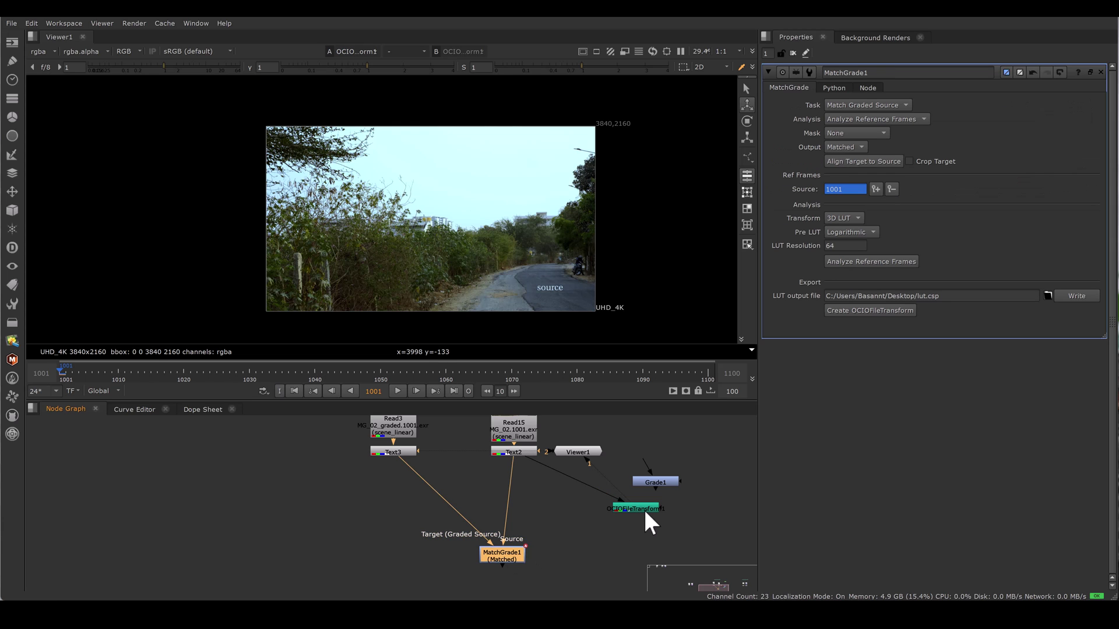
{"action": "left_click", "coordinate": [848, 220]}
{"action": "left_click", "coordinate": [859, 225]}
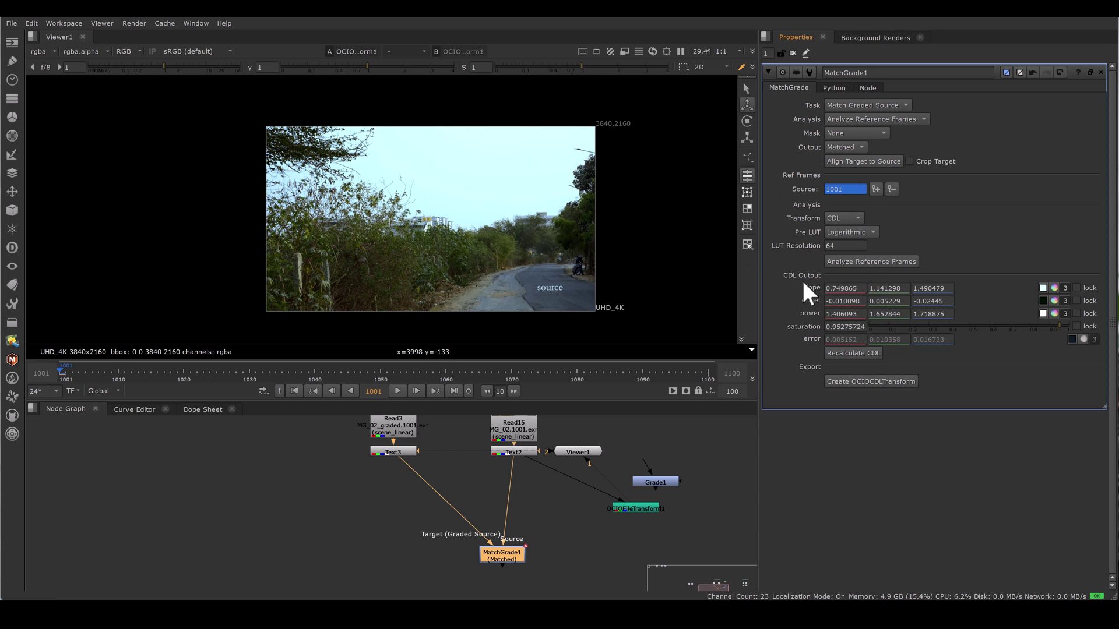
{"action": "left_click", "coordinate": [852, 264]}
{"action": "key", "text": "1"}
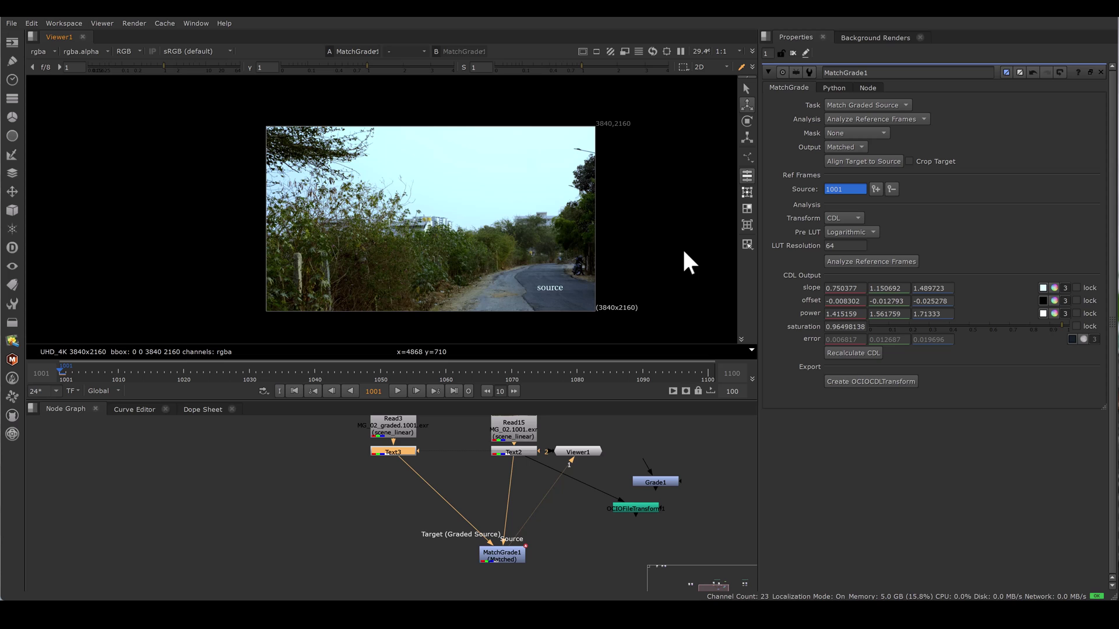
Reanalyze MatchGrade1's reference frames, then try the Linear Pre LUT with a fresh analysis
{"action": "left_click", "coordinate": [501, 558]}
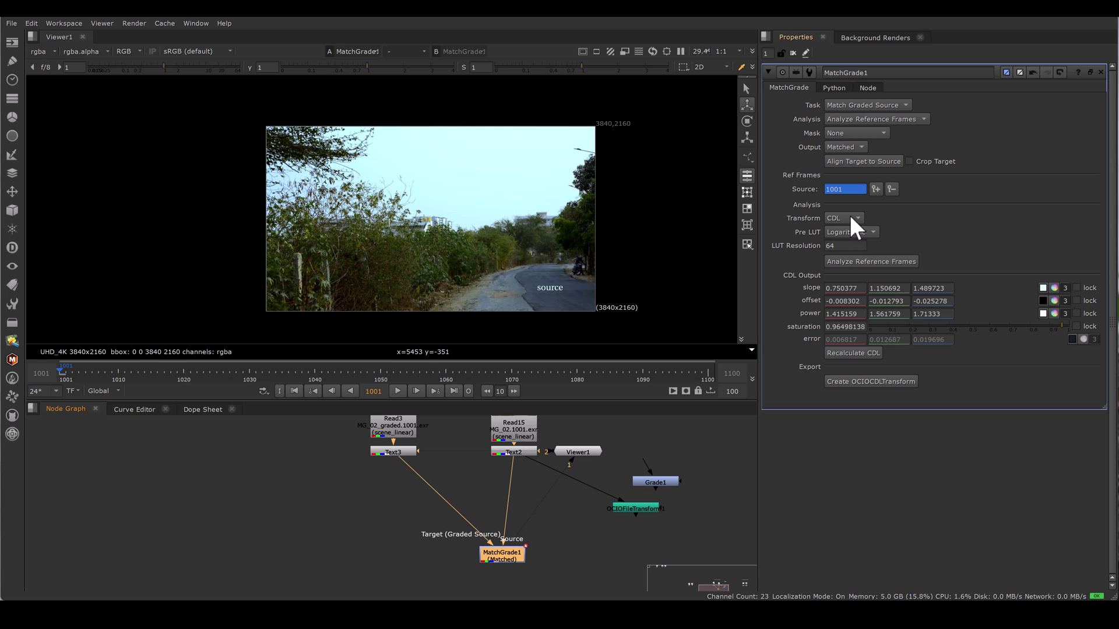
{"action": "left_click", "coordinate": [890, 262]}
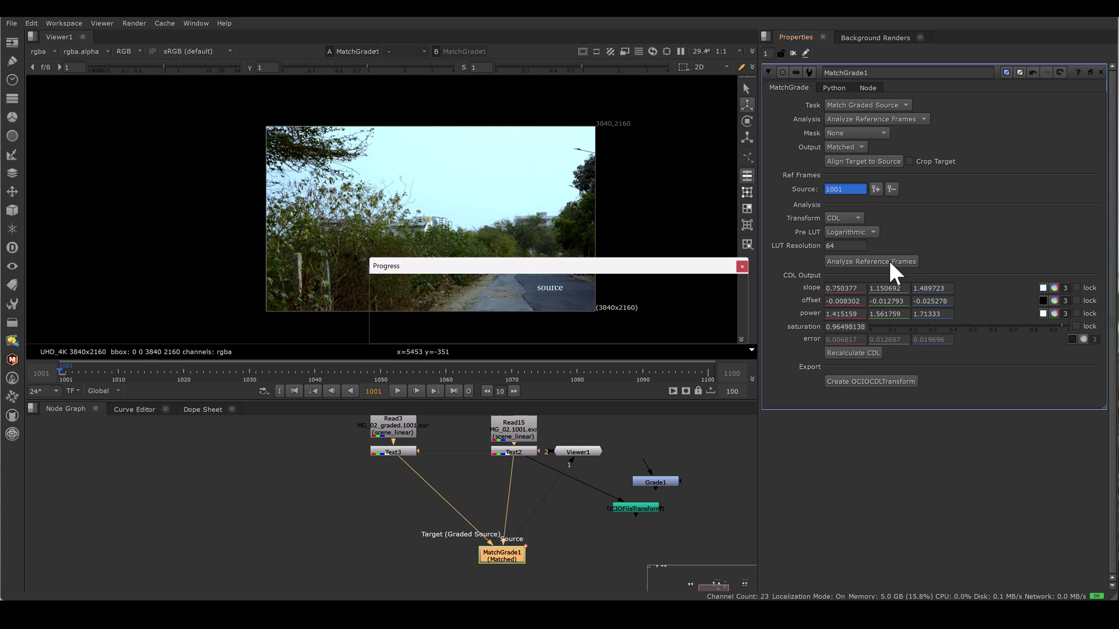
{"action": "left_click", "coordinate": [866, 232]}
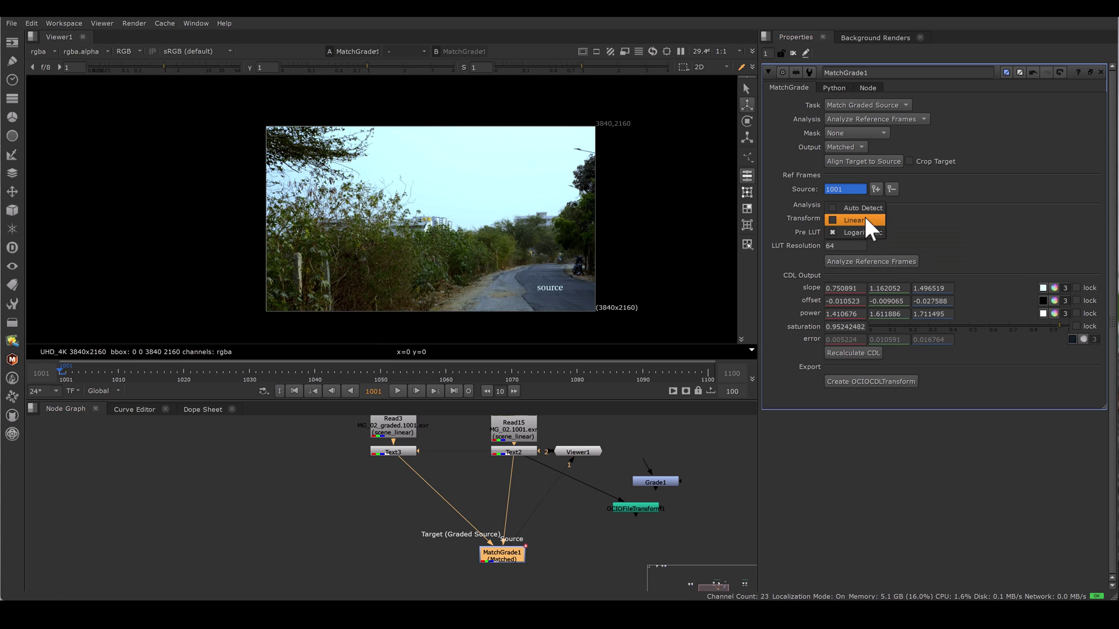
{"action": "left_click", "coordinate": [865, 220]}
{"action": "left_click", "coordinate": [871, 261]}
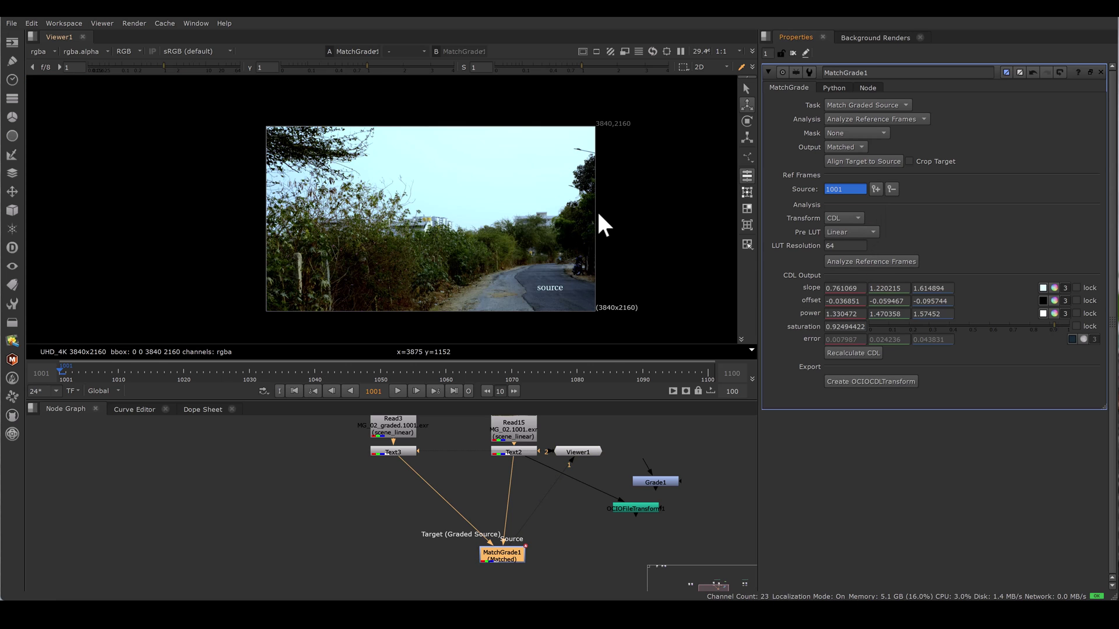
Set MatchGrade1's Pre LUT to Logarithmic, reanalyze the reference frames and view the Text3 target for comparison
{"action": "left_click", "coordinate": [847, 232]}
{"action": "left_click", "coordinate": [852, 245]}
{"action": "left_click", "coordinate": [862, 257]}
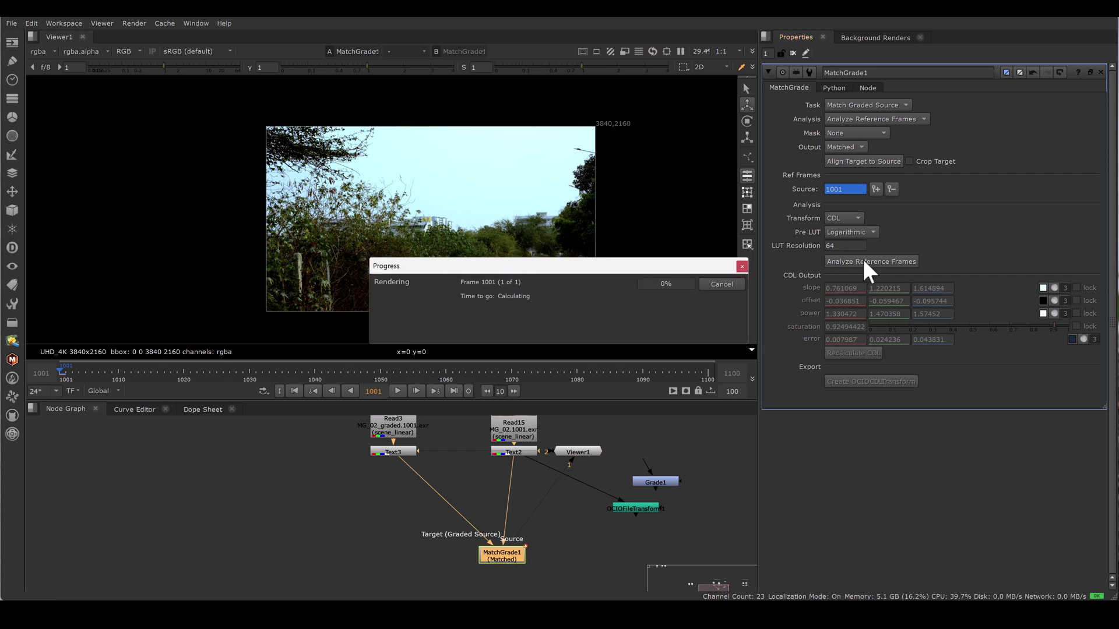
{"action": "left_click", "coordinate": [408, 453]}
{"action": "key", "text": "1"}
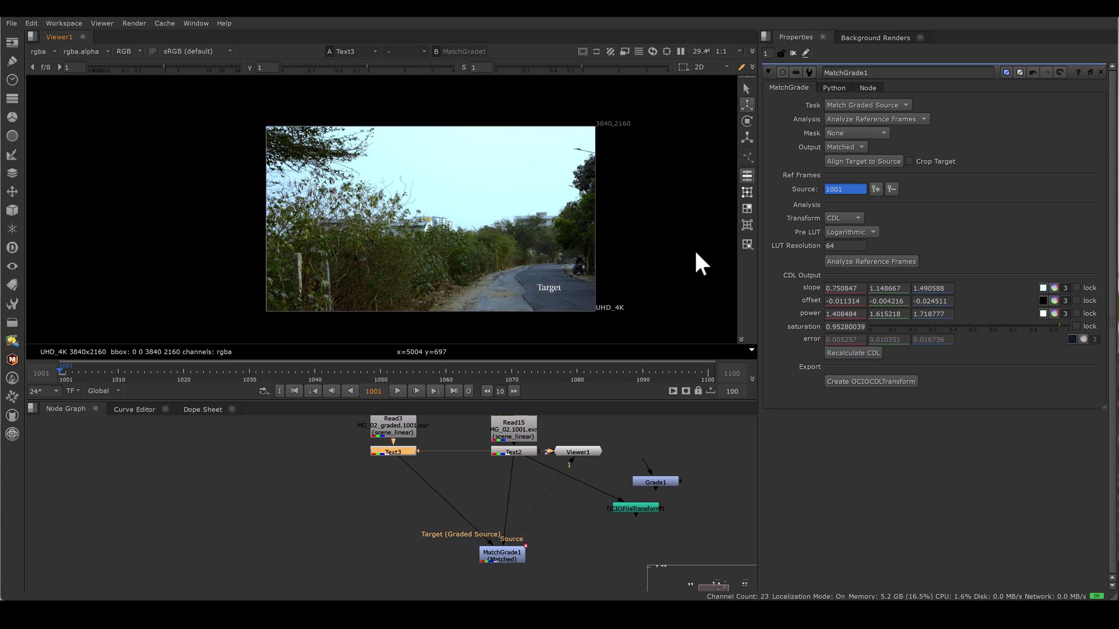
Create an OCIOCDLTransform node from MatchGrade1's CDL result and place it below OCIOFileTransform1
{"action": "left_click", "coordinate": [510, 554]}
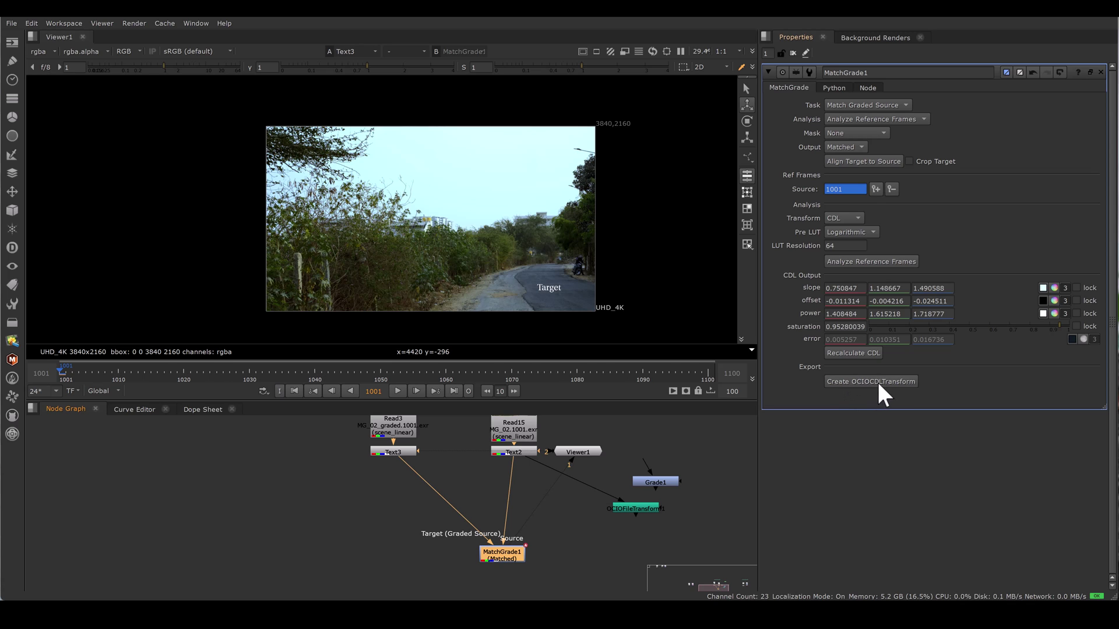
{"action": "left_click", "coordinate": [900, 382]}
{"action": "left_click_drag", "start_coordinate": [430, 491], "coordinate": [625, 556]}
{"action": "middle_click_drag", "start_coordinate": [624, 554], "coordinate": [470, 513]}
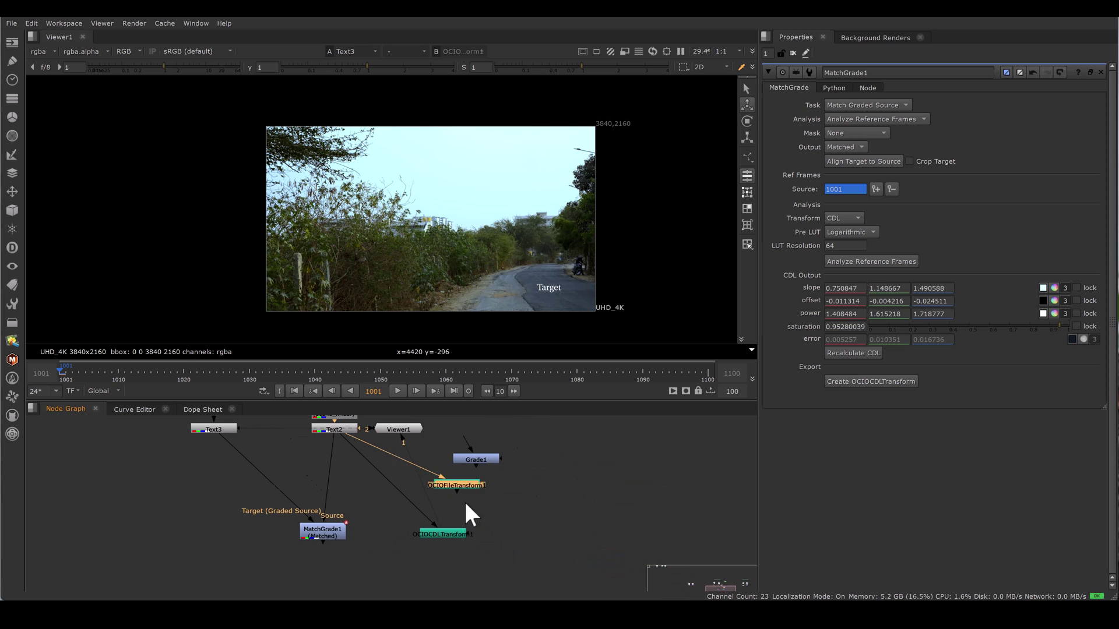
Open the OCIOCDLTransform1 settings to check the CDL values and view the node's output
{"action": "double_click", "coordinate": [450, 533]}
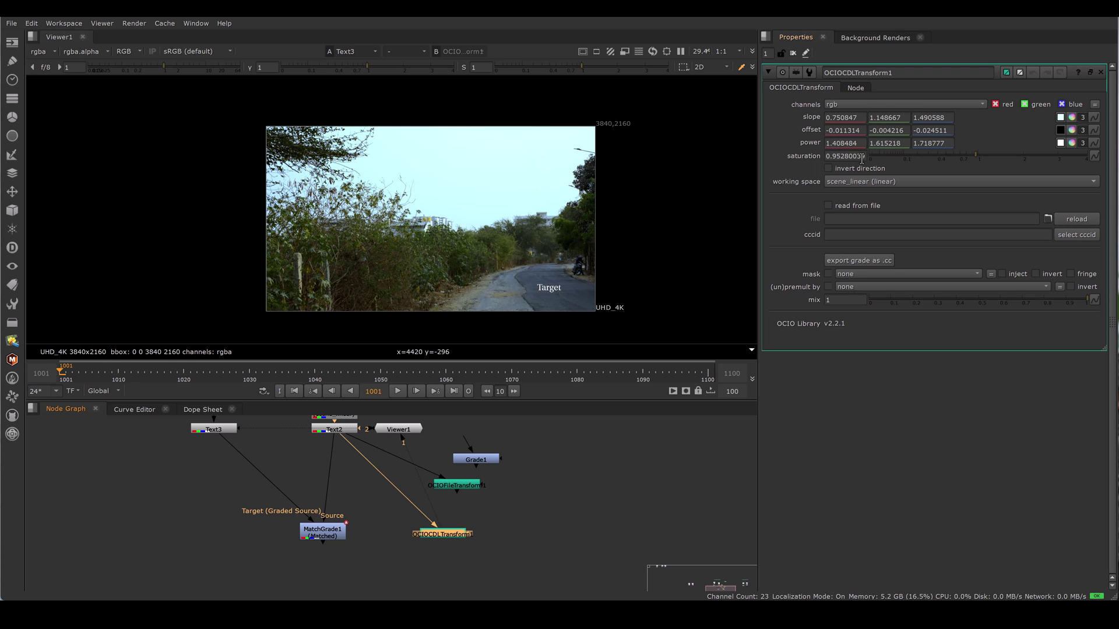
{"action": "key", "text": "1"}
{"action": "left_click", "coordinate": [450, 535]}
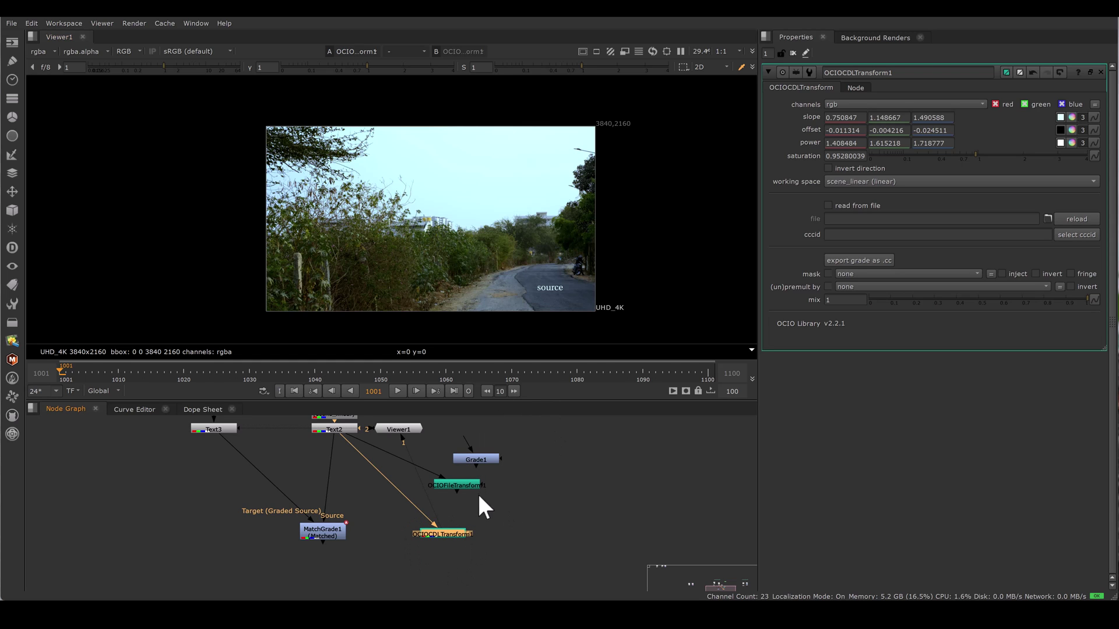
{"action": "key", "text": "f"}
Reopen MatchGrade1's settings, shift the node away from the OCIO transforms and check the available Mask options
{"action": "left_click", "coordinate": [426, 550]}
{"action": "double_click", "coordinate": [426, 551]}
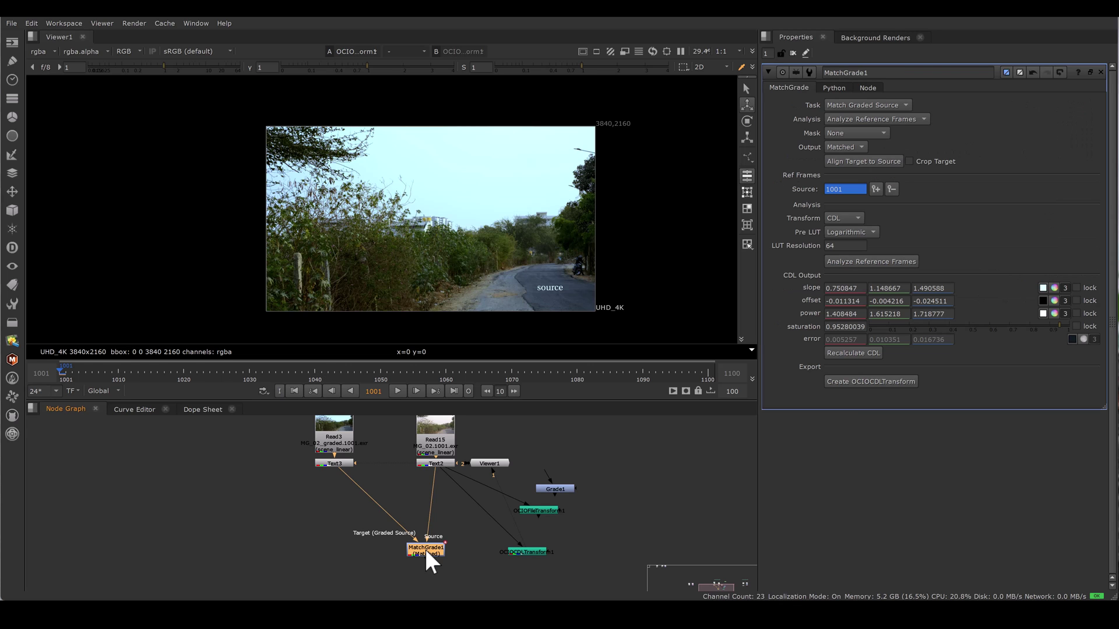
{"action": "left_click_drag", "start_coordinate": [425, 551], "coordinate": [398, 552]}
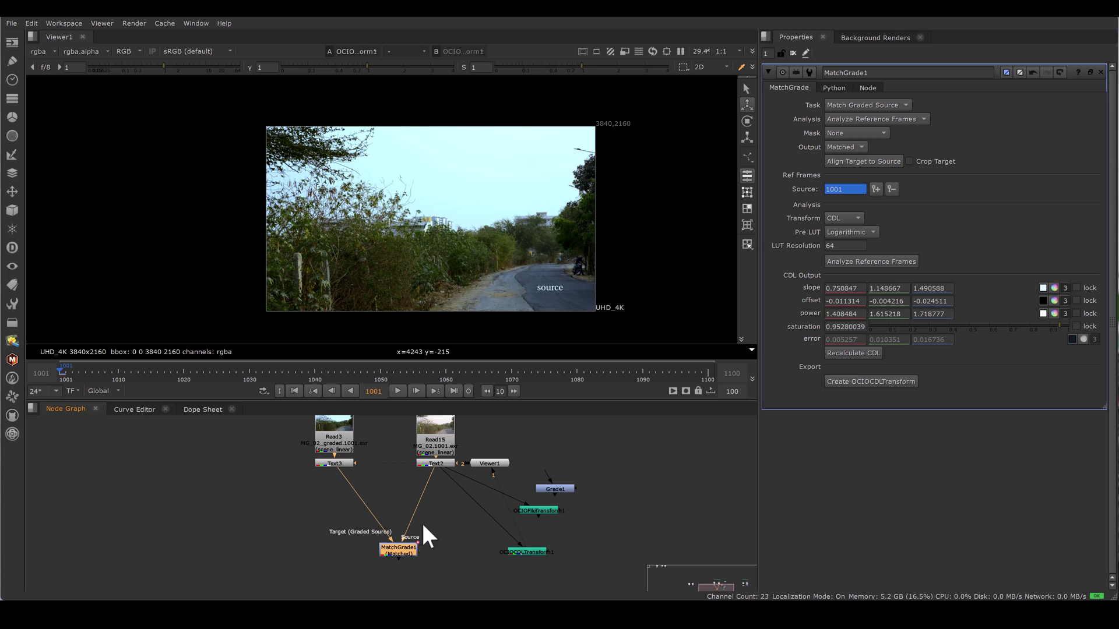
{"action": "left_click", "coordinate": [874, 131]}
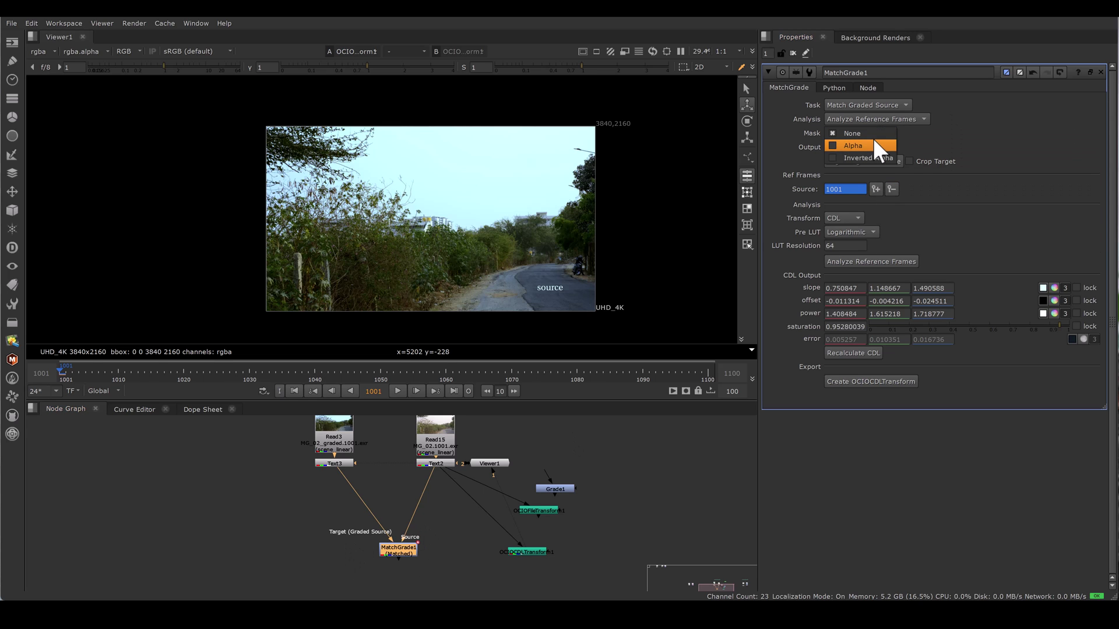
{"action": "left_click", "coordinate": [952, 136]}
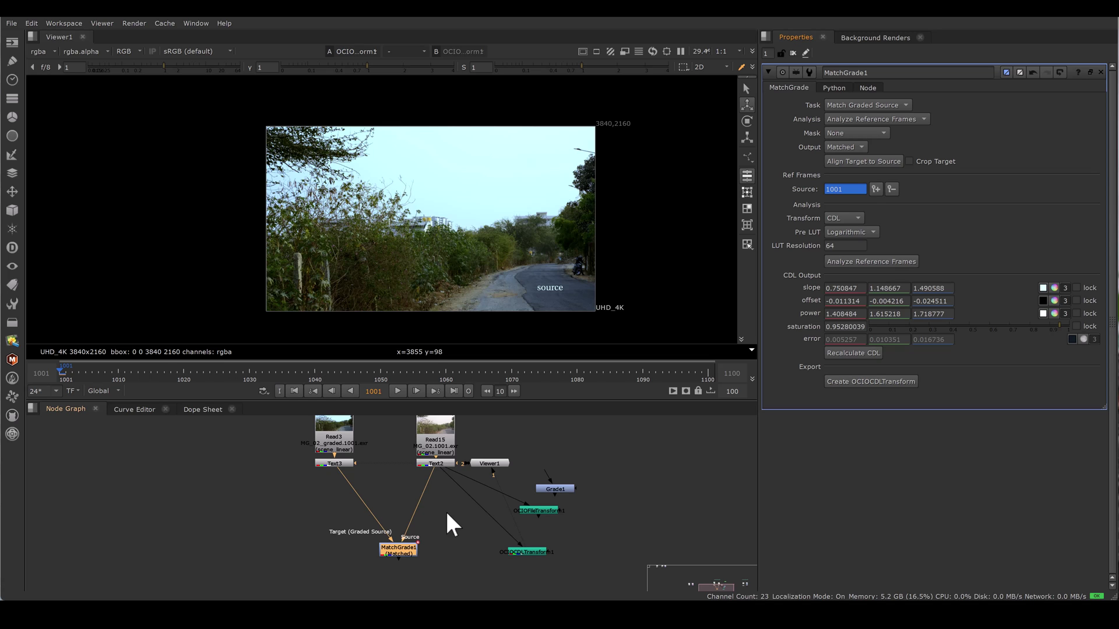
Bring the Roto1 node beside MatchGrade1 and open it to show its sky shape in the viewer
{"action": "scroll", "coordinate": [446, 510], "scroll_direction": "down", "scroll_amount": 3}
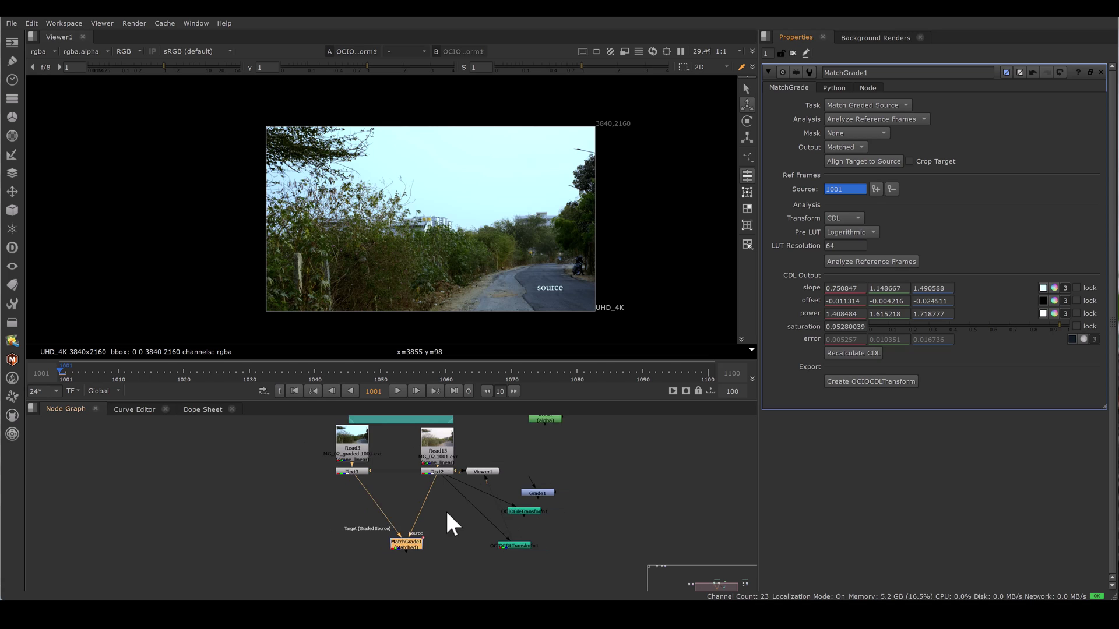
{"action": "left_click_drag", "start_coordinate": [531, 431], "coordinate": [335, 549]}
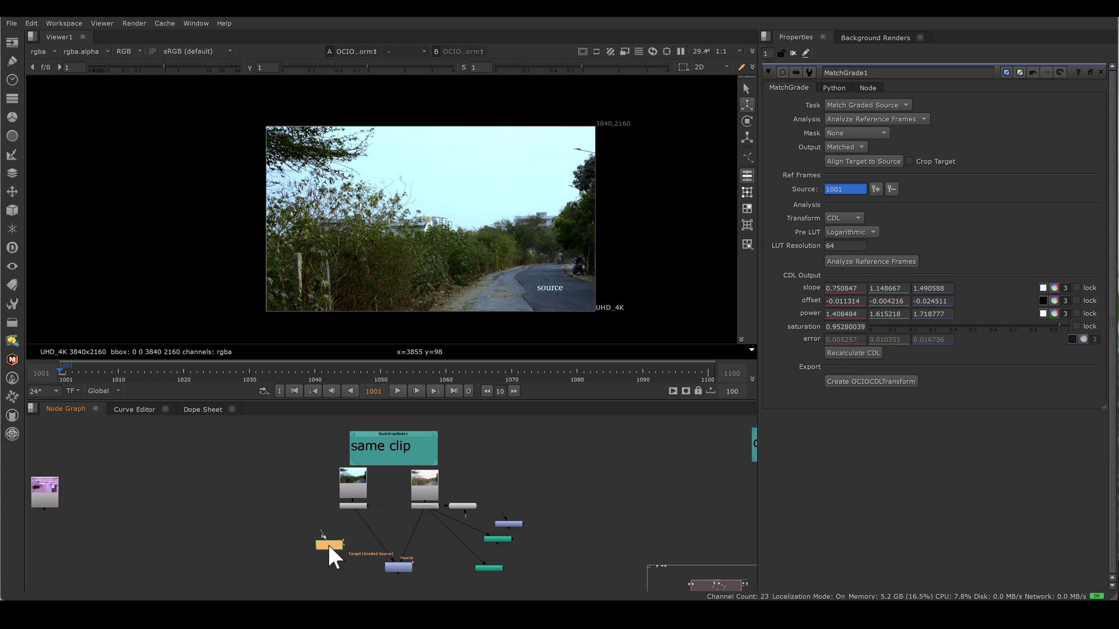
{"action": "double_click", "coordinate": [328, 545]}
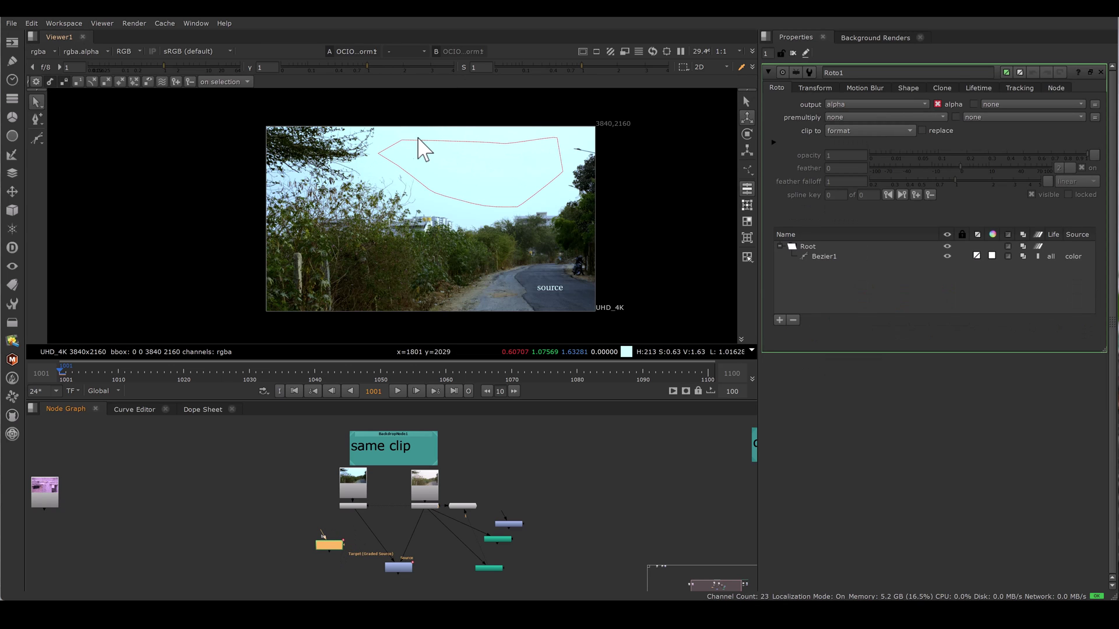
{"action": "scroll", "coordinate": [408, 529], "scroll_direction": "up", "scroll_amount": 3}
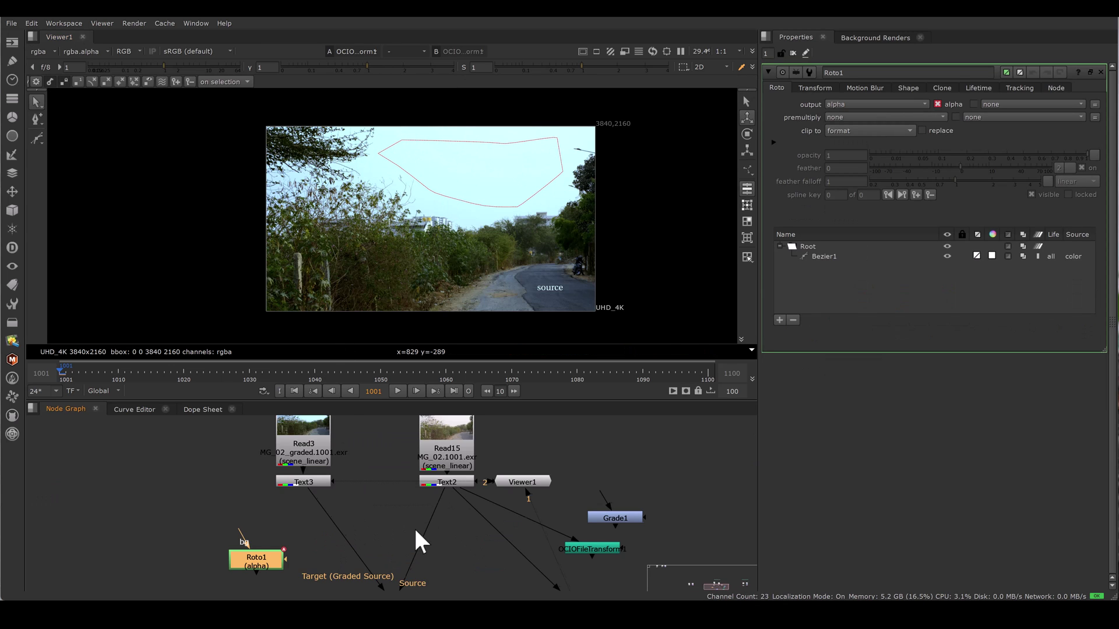
Insert a Copy node between Text2 and MatchGrade1's Source input, connect Roto1 to its A input and align Roto1 with it
{"action": "left_click", "coordinate": [483, 576]}
{"action": "left_click", "coordinate": [421, 481]}
{"action": "key", "text": "Tab"}
{"action": "type", "text": "copy"}
{"action": "left_click", "coordinate": [320, 502]}
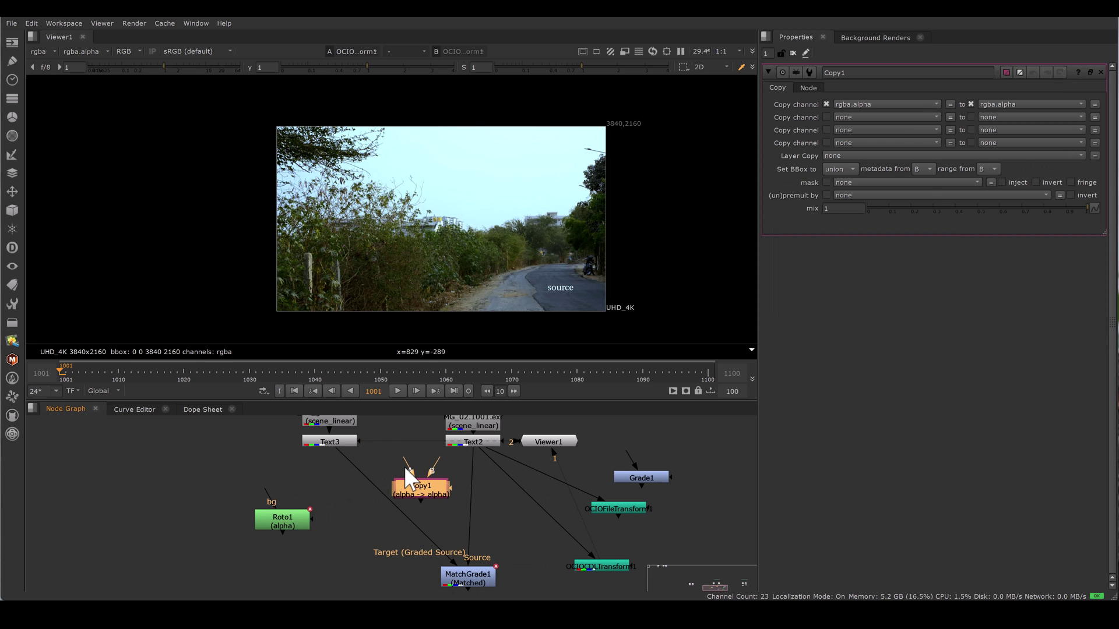
{"action": "left_click_drag", "start_coordinate": [407, 471], "coordinate": [458, 488]}
{"action": "left_click", "coordinate": [479, 574]}
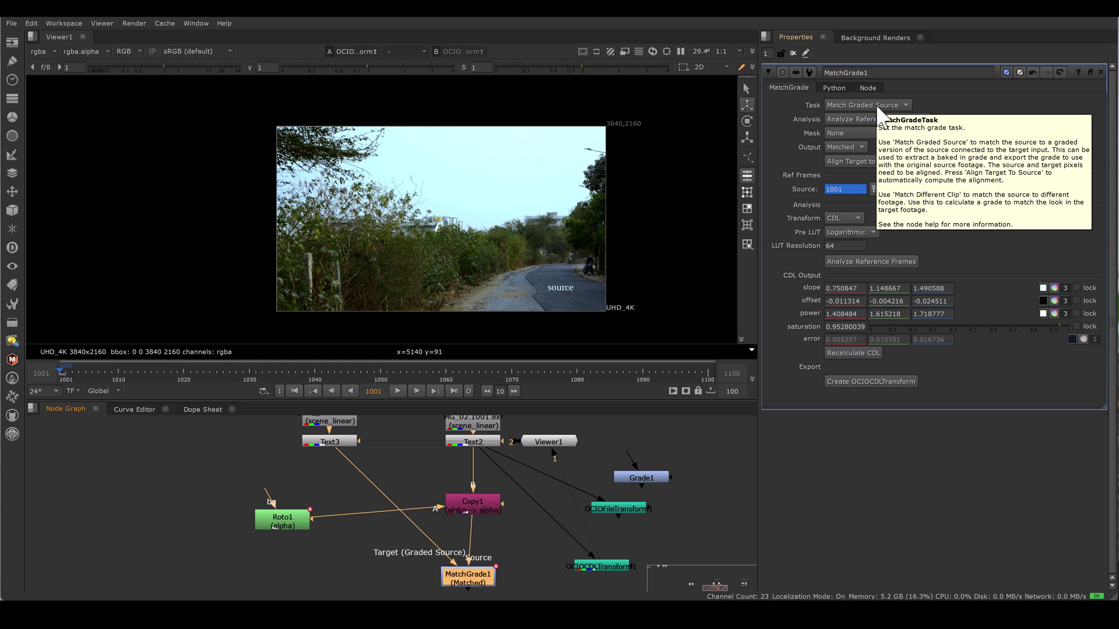
{"action": "middle_click_drag", "start_coordinate": [415, 466], "coordinate": [412, 515]}
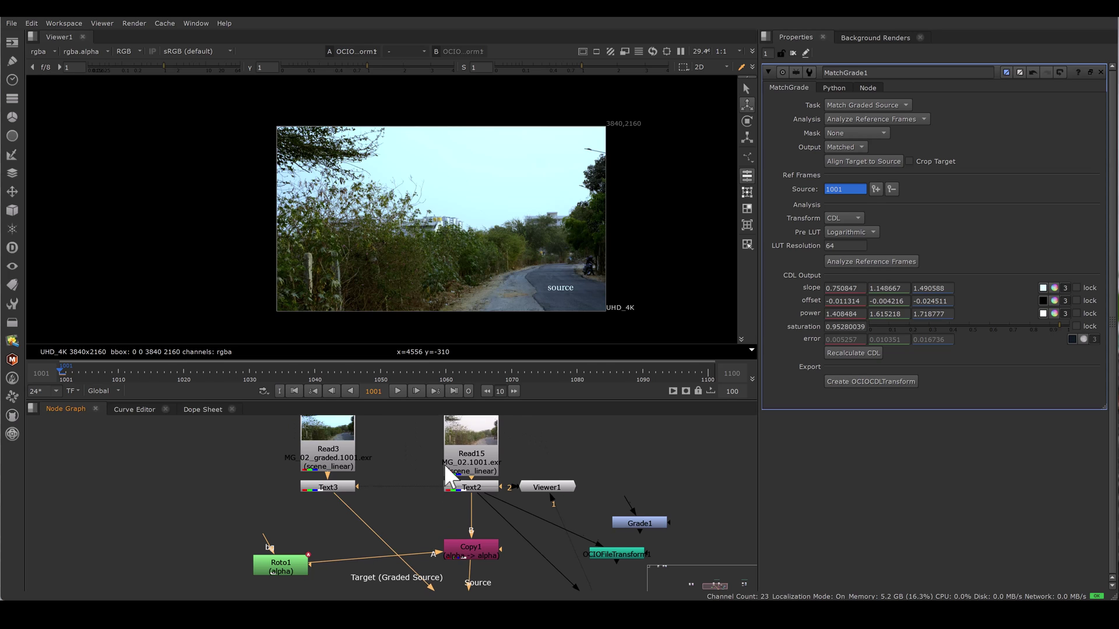
{"action": "middle_click_drag", "start_coordinate": [444, 470], "coordinate": [447, 424]}
{"action": "left_click_drag", "start_coordinate": [307, 525], "coordinate": [313, 509]}
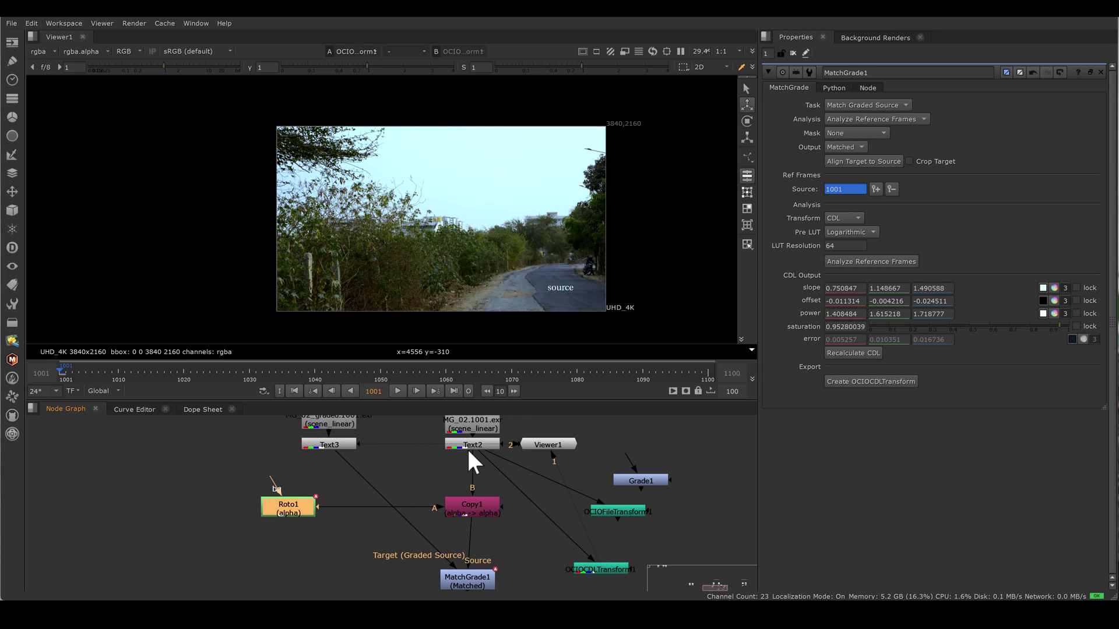
Set MatchGrade1's Mask to Alpha, analyze the reference frames and view the masked result
{"action": "left_click", "coordinate": [429, 542]}
{"action": "left_click", "coordinate": [855, 133]}
{"action": "left_click", "coordinate": [854, 145]}
{"action": "left_click", "coordinate": [893, 260]}
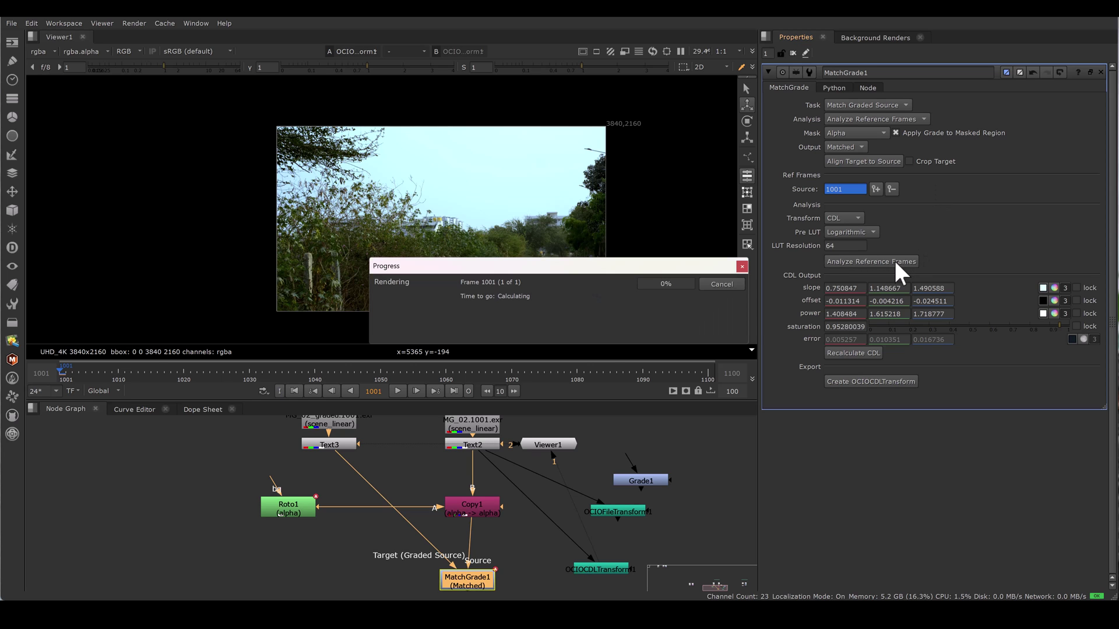
{"action": "key", "text": "1"}
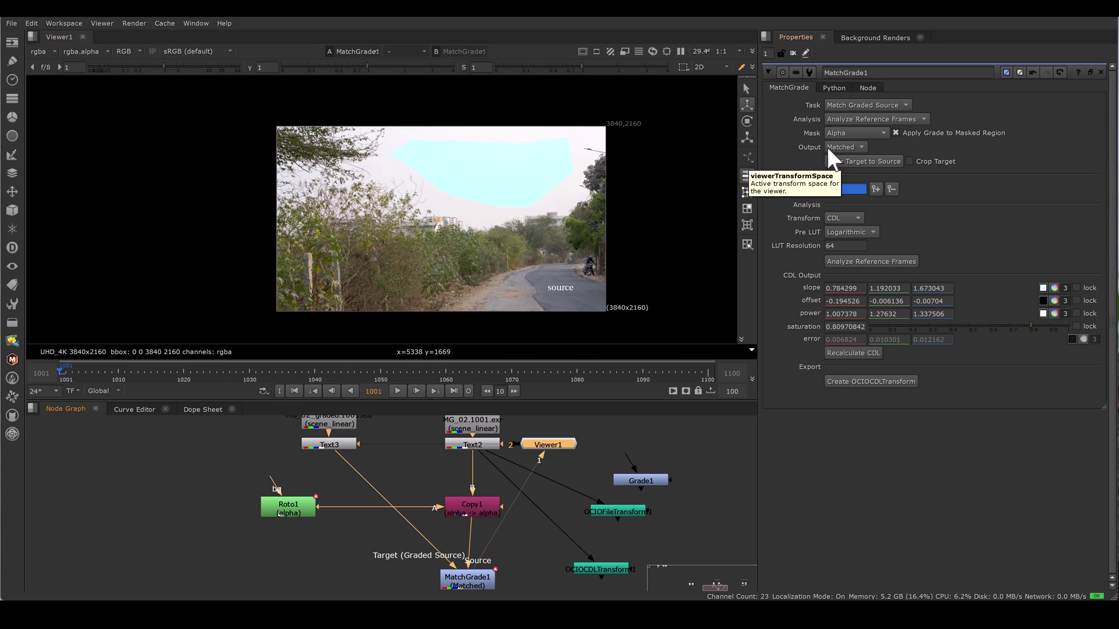
Switch MatchGrade1's Mask to Inverted Alpha and reanalyze the reference frames
{"action": "left_click", "coordinate": [854, 133]}
{"action": "left_click", "coordinate": [853, 145]}
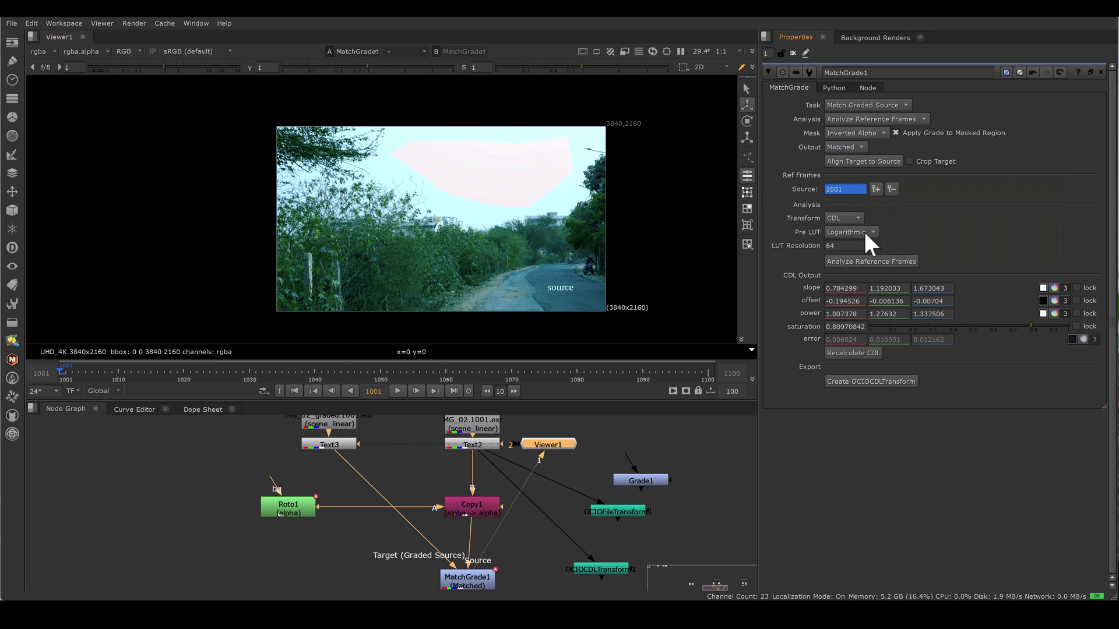
{"action": "left_click", "coordinate": [868, 262]}
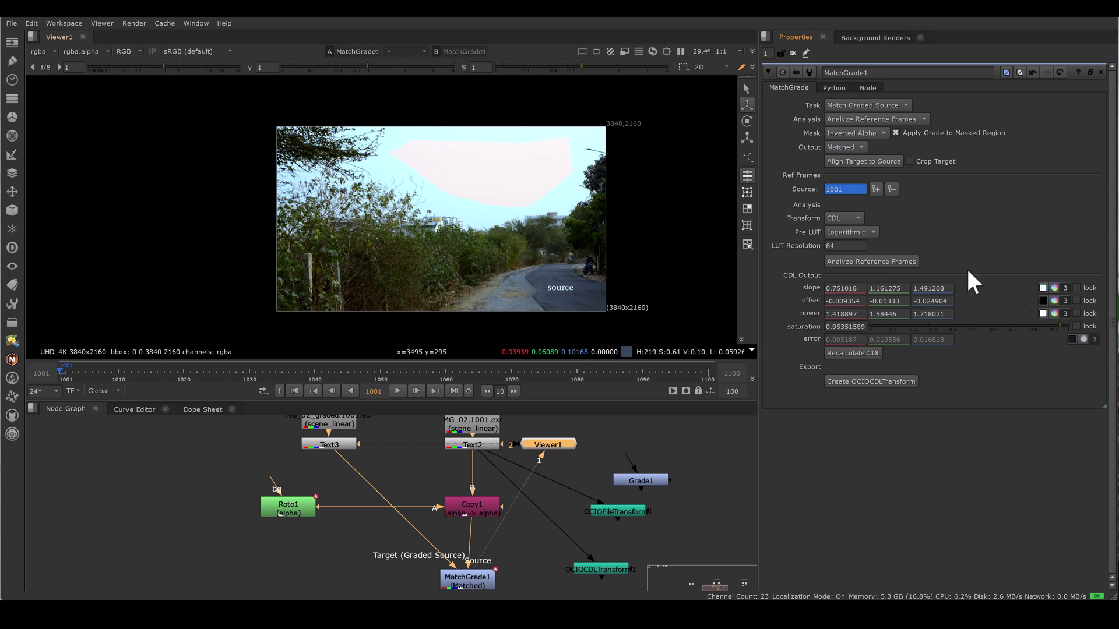
{"action": "left_click", "coordinate": [480, 580]}
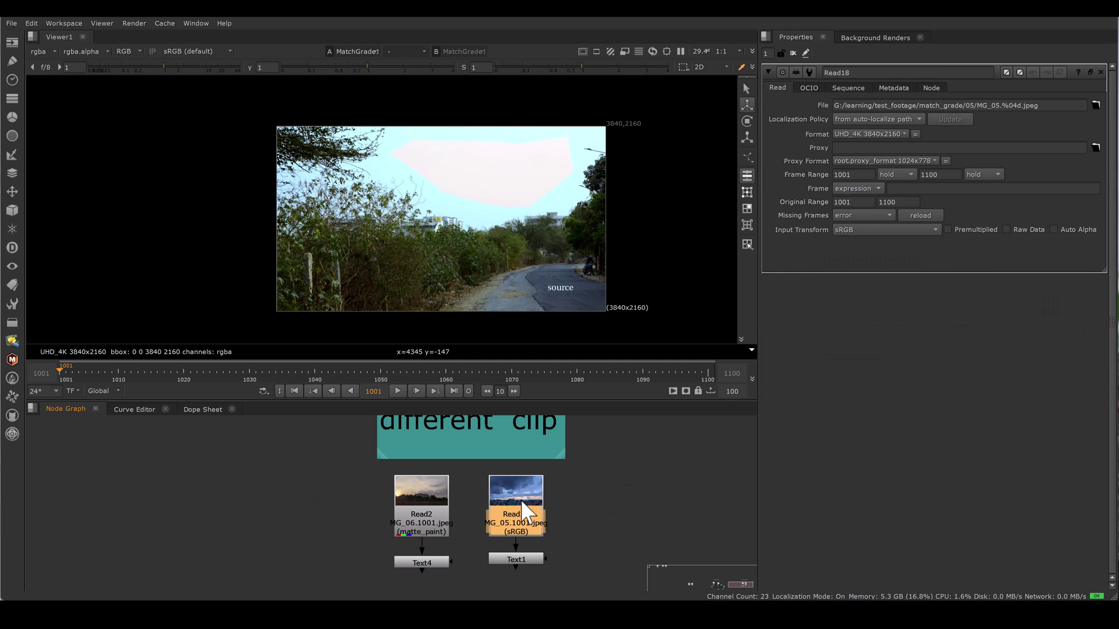
Load the Read2 and Read18 clips into separate viewer inputs and switch between them to compare their looks
{"action": "left_click", "coordinate": [415, 503]}
{"action": "key", "text": "1"}
{"action": "left_click", "coordinate": [529, 501]}
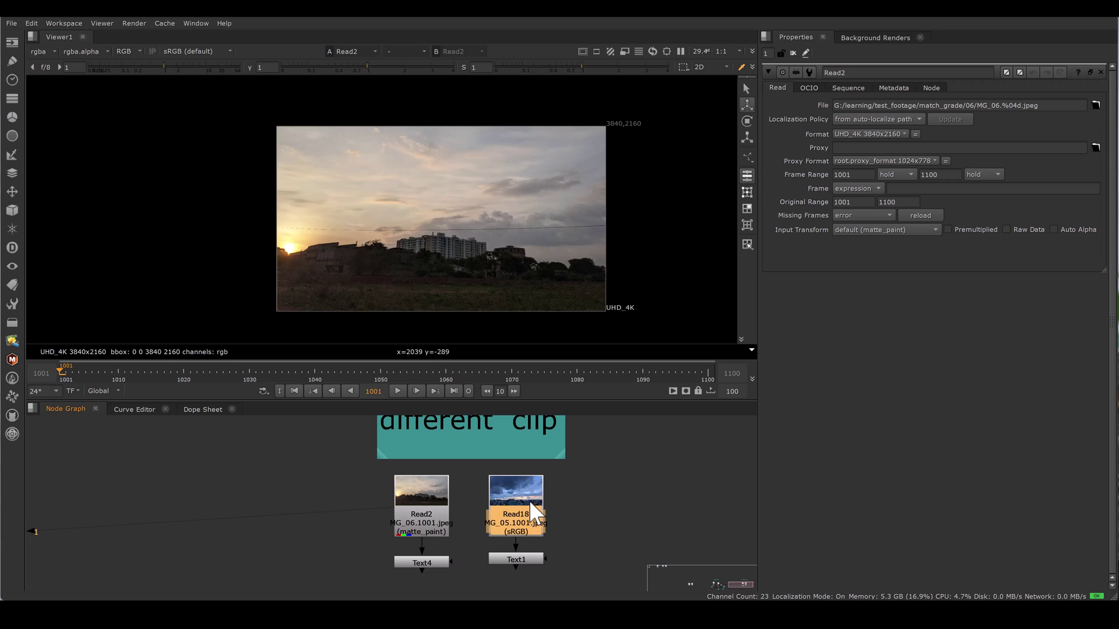
{"action": "key", "text": "2"}
{"action": "key", "text": "1"}
{"action": "key", "text": "2"}
{"action": "key", "text": "1"}
{"action": "key", "text": "2"}
{"action": "key", "text": "1"}
{"action": "key", "text": "2"}
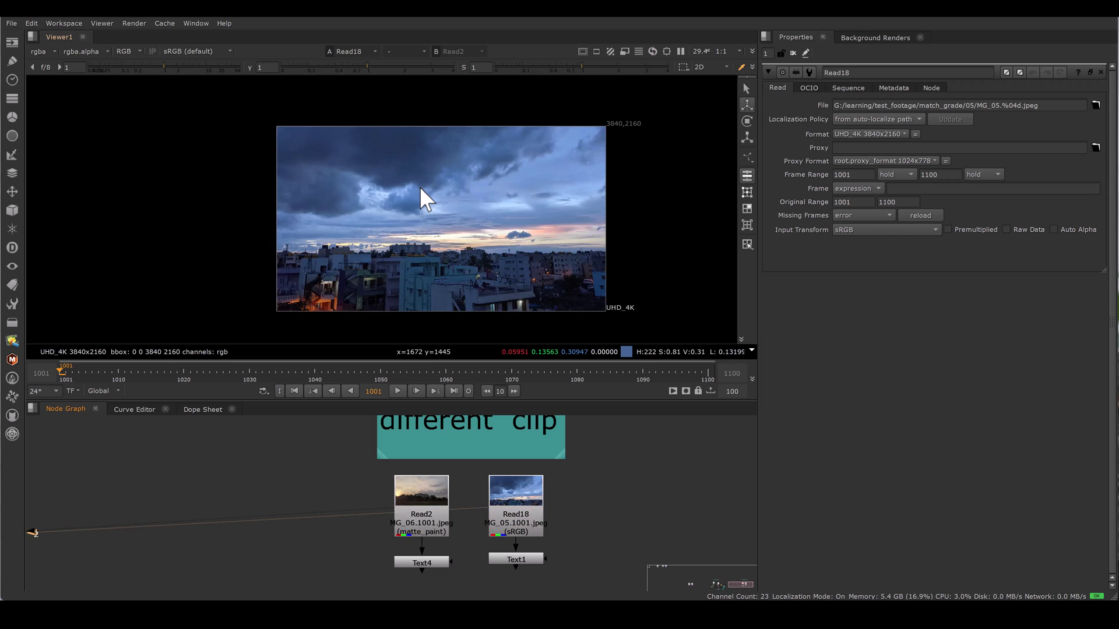
{"action": "key", "text": "1"}
{"action": "key", "text": "2"}
{"action": "key", "text": "1"}
{"action": "key", "text": "2"}
{"action": "key", "text": "1"}
{"action": "key", "text": "2"}
{"action": "key", "text": "1"}
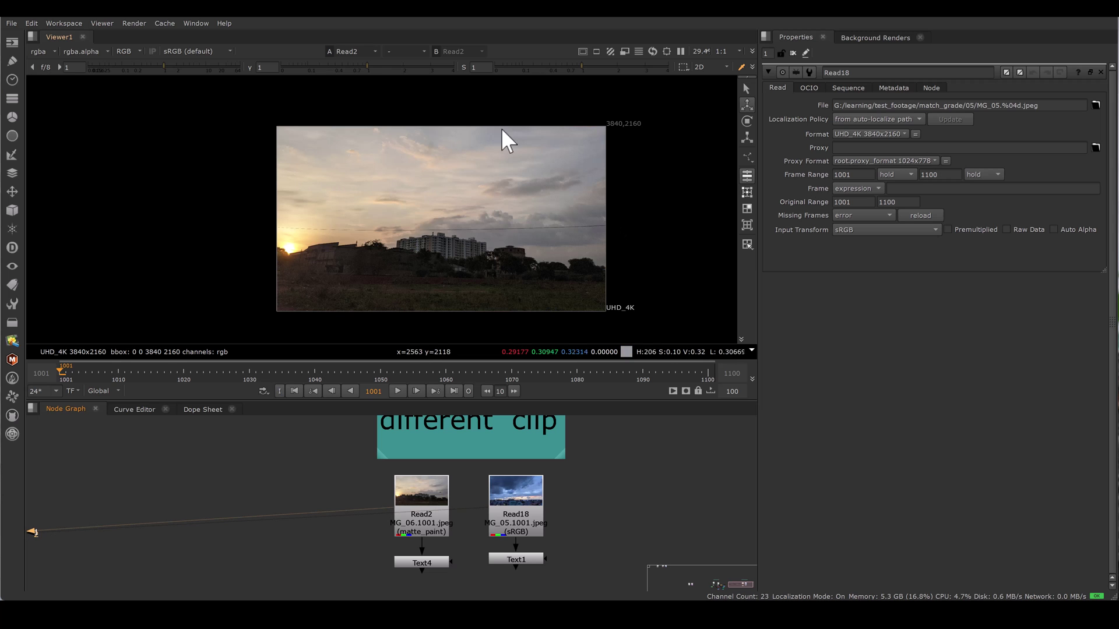
{"action": "key", "text": "2"}
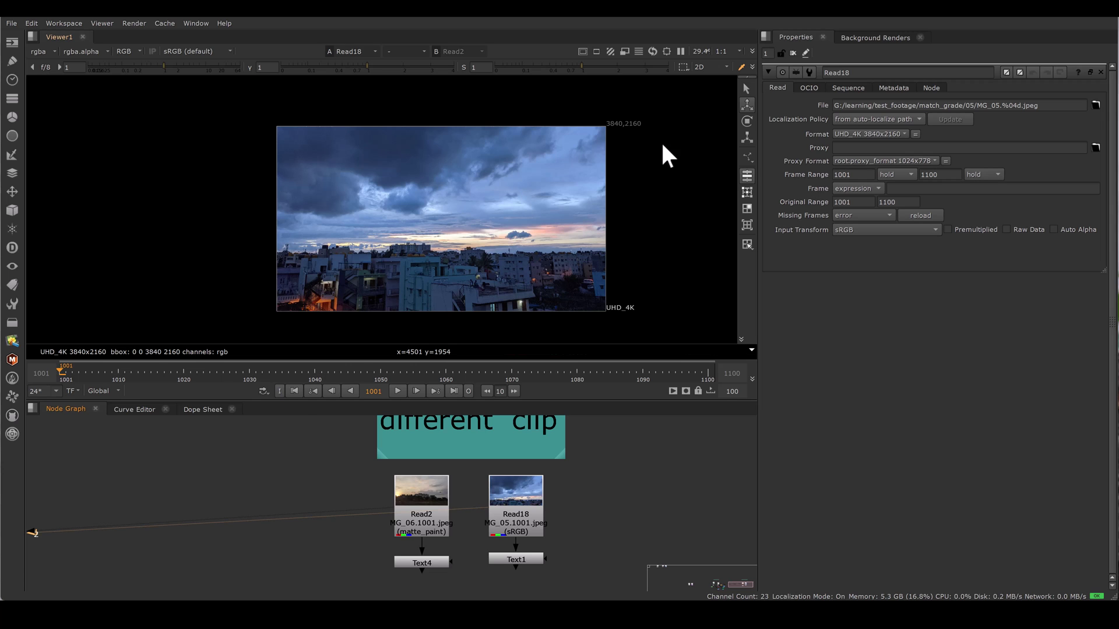
{"action": "key", "text": "1"}
Open the Read2 and Read18 settings in turn and view each clip
{"action": "double_click", "coordinate": [430, 527]}
{"action": "key", "text": "1"}
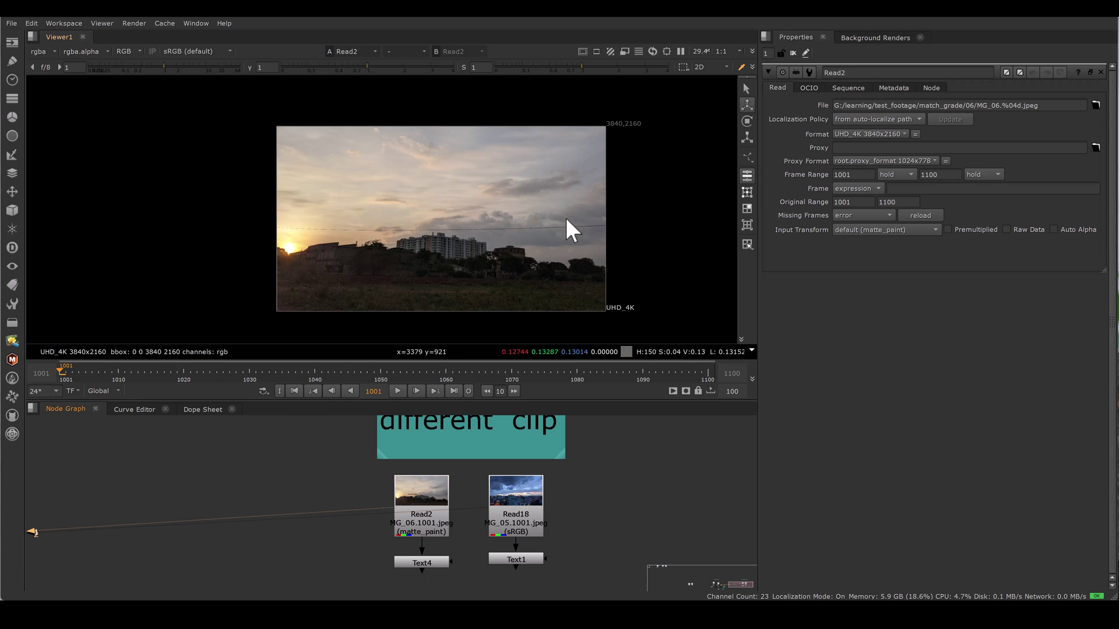
{"action": "double_click", "coordinate": [513, 509]}
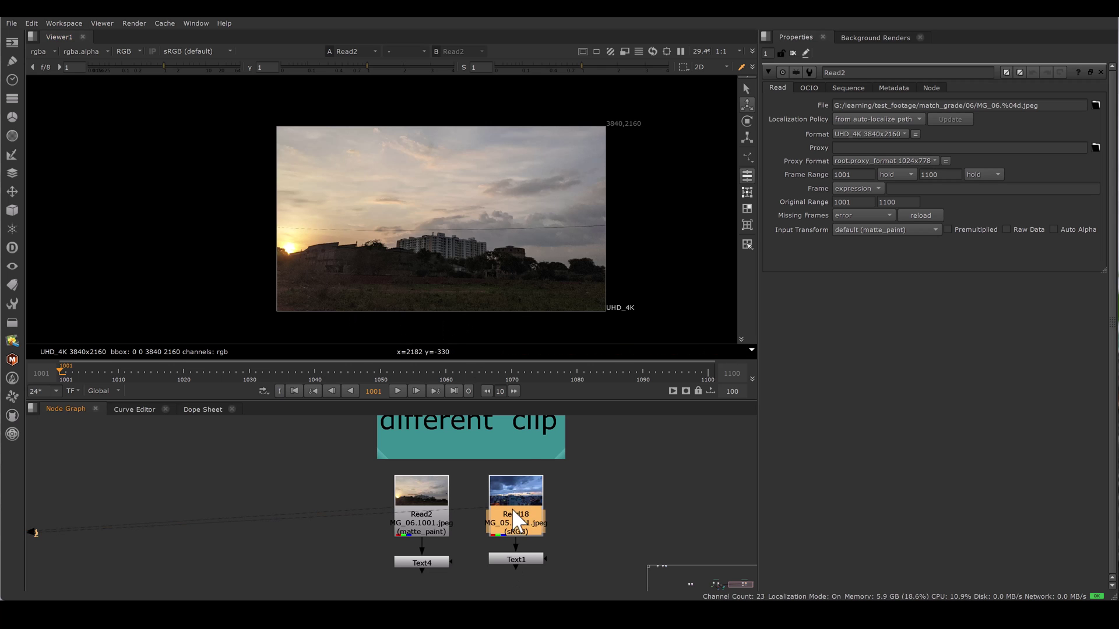
{"action": "key", "text": "1"}
Create a second MatchGrade node below the different clips, connecting its Source to Text4 and its Target to Text1
{"action": "scroll", "coordinate": [575, 446], "scroll_direction": "down", "scroll_amount": 5}
{"action": "key", "text": "Tab"}
{"action": "type", "text": "match"}
{"action": "key", "text": "Return"}
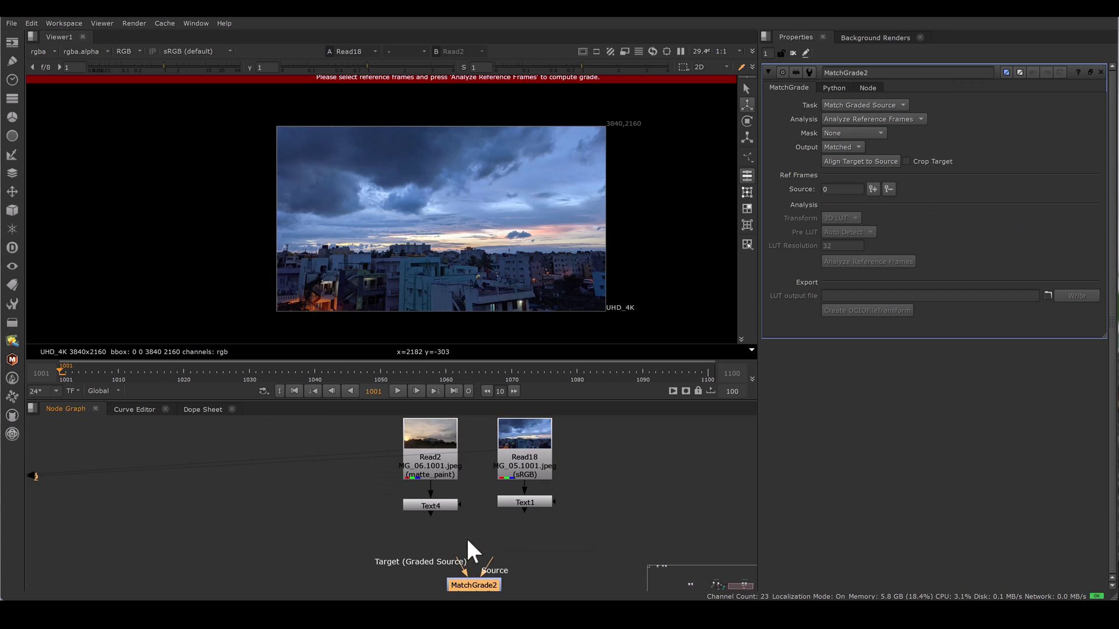
{"action": "left_click_drag", "start_coordinate": [488, 559], "coordinate": [453, 504]}
{"action": "left_click_drag", "start_coordinate": [457, 557], "coordinate": [527, 499]}
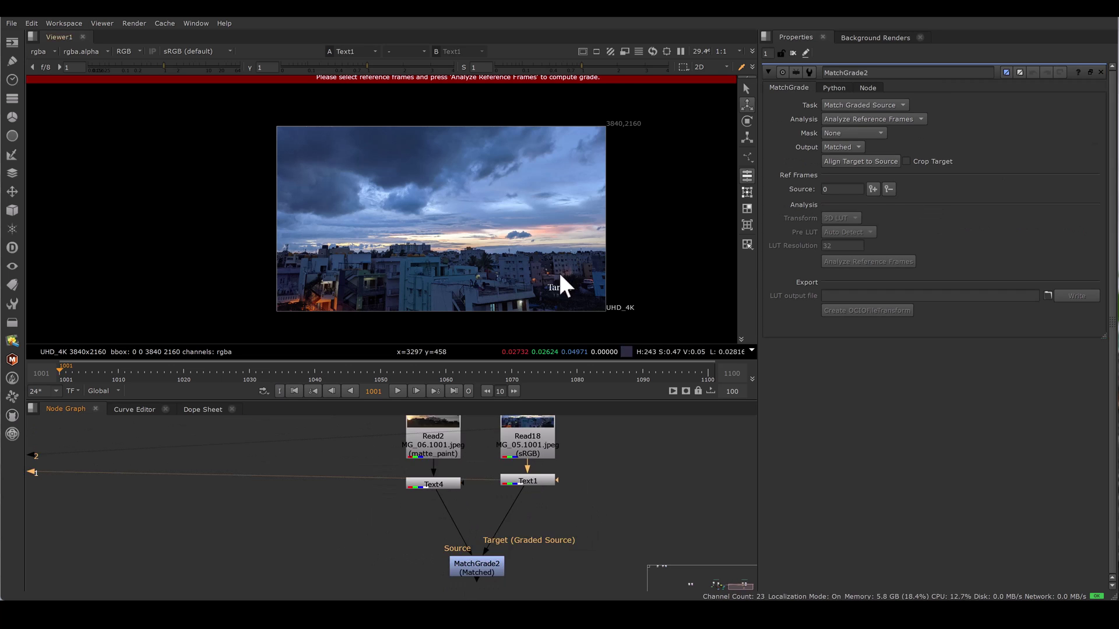
View the Text4 source and MatchGrade2 in the viewer, and set MatchGrade2's Task to Match Different Clip
{"action": "left_click", "coordinate": [426, 485]}
{"action": "key", "text": "1"}
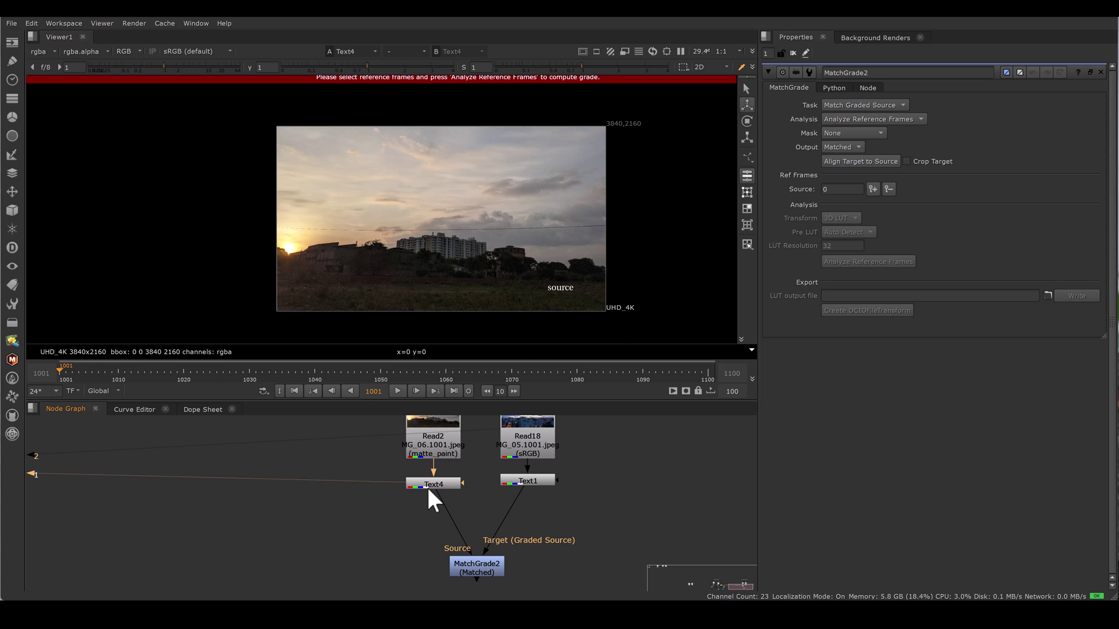
{"action": "left_click", "coordinate": [477, 568]}
{"action": "key", "text": "1"}
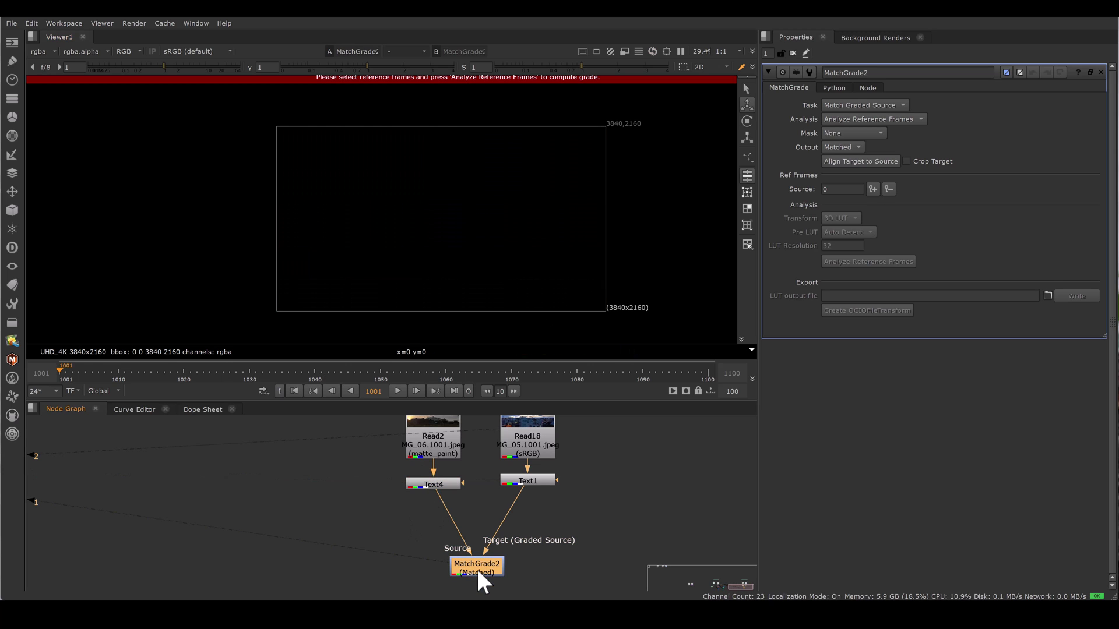
{"action": "left_click", "coordinate": [841, 105]}
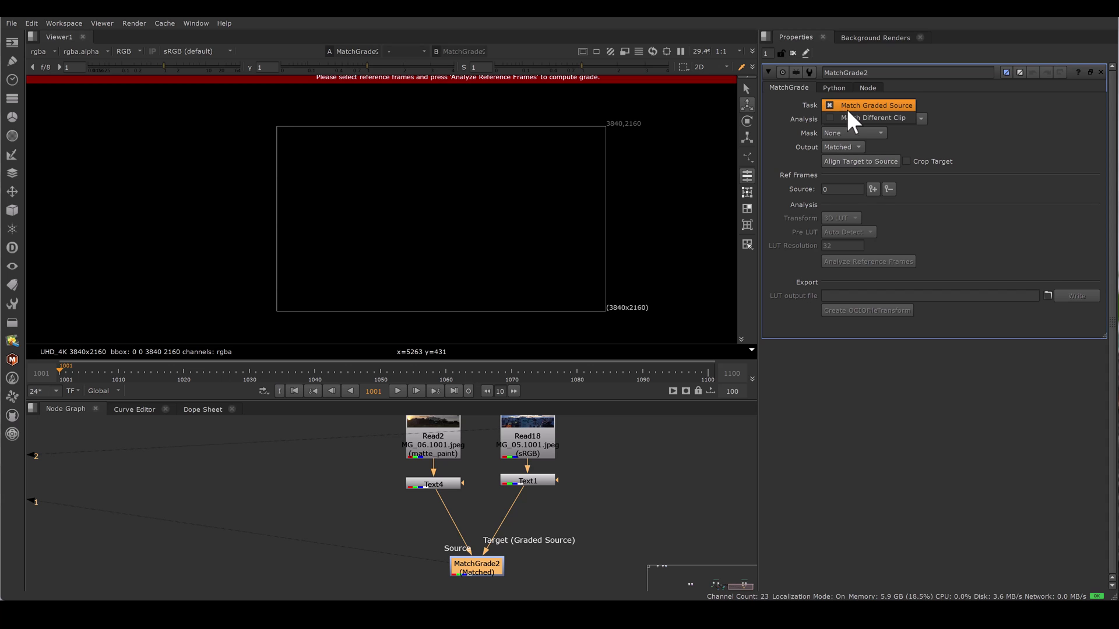
{"action": "left_click", "coordinate": [849, 112]}
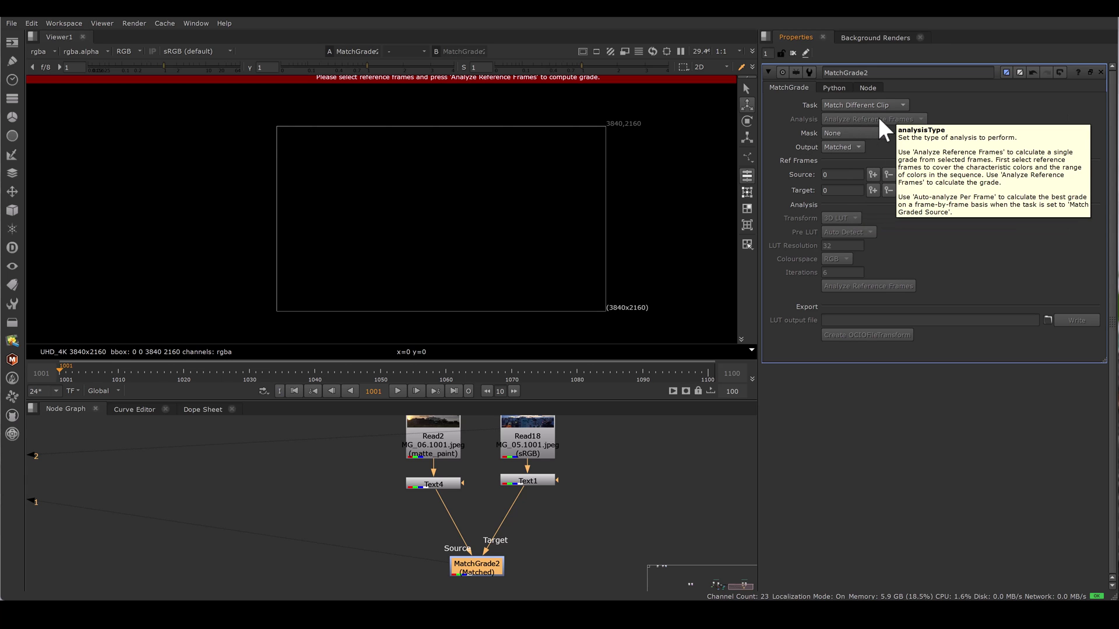
Switch MatchGrade2's Task to Match Graded Source to check its Analysis options, and return it to Match Different Clip
{"action": "left_click", "coordinate": [886, 108]}
{"action": "left_click", "coordinate": [884, 96]}
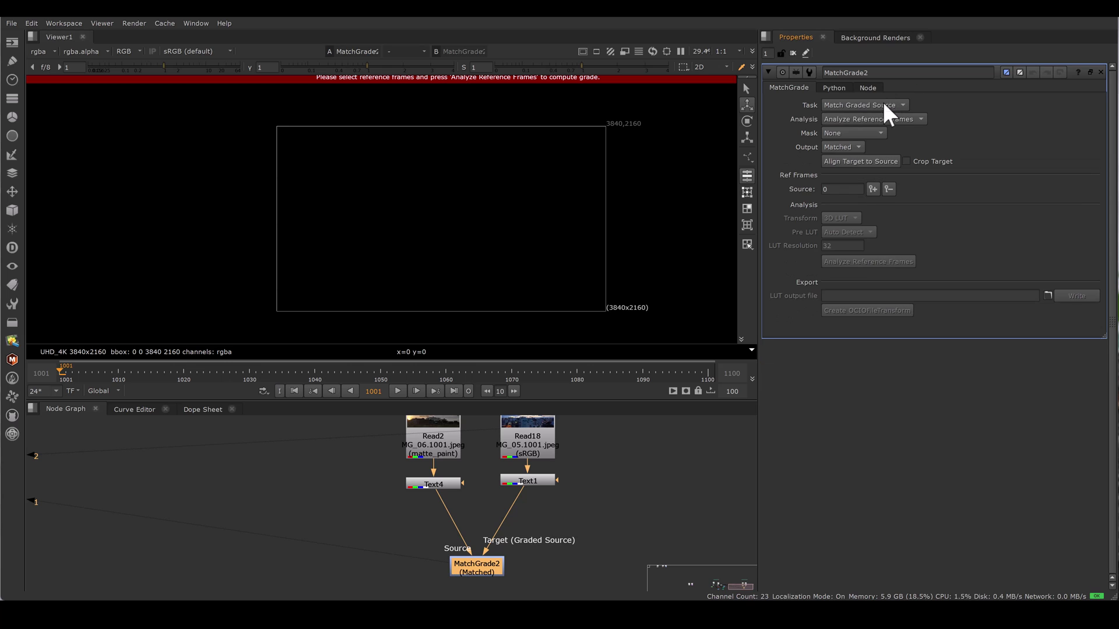
{"action": "left_click", "coordinate": [880, 119]}
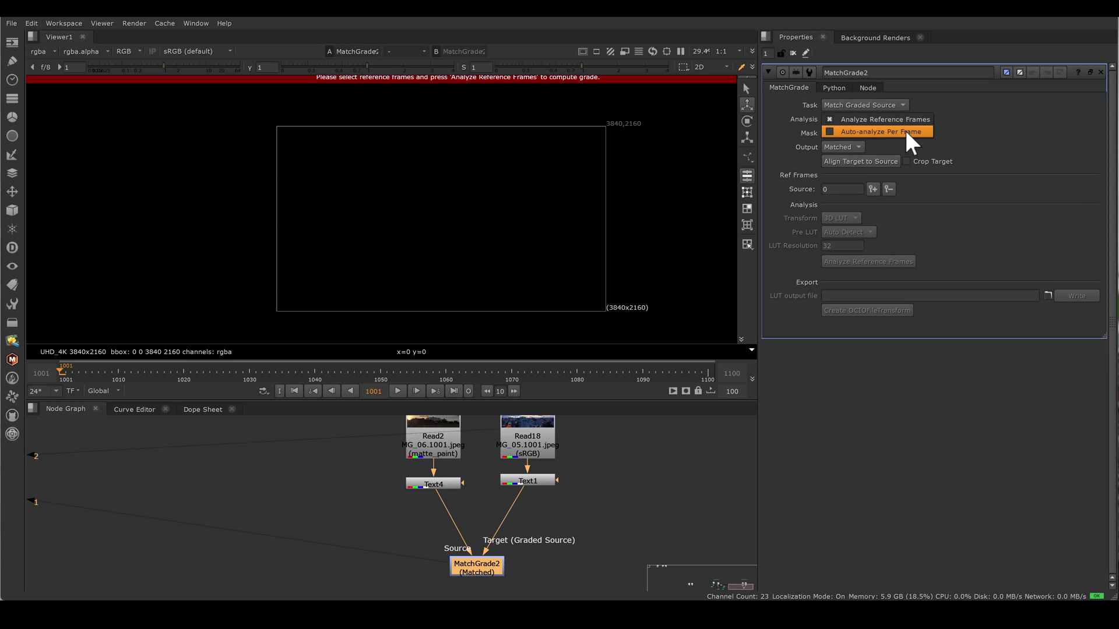
{"action": "left_click", "coordinate": [883, 102]}
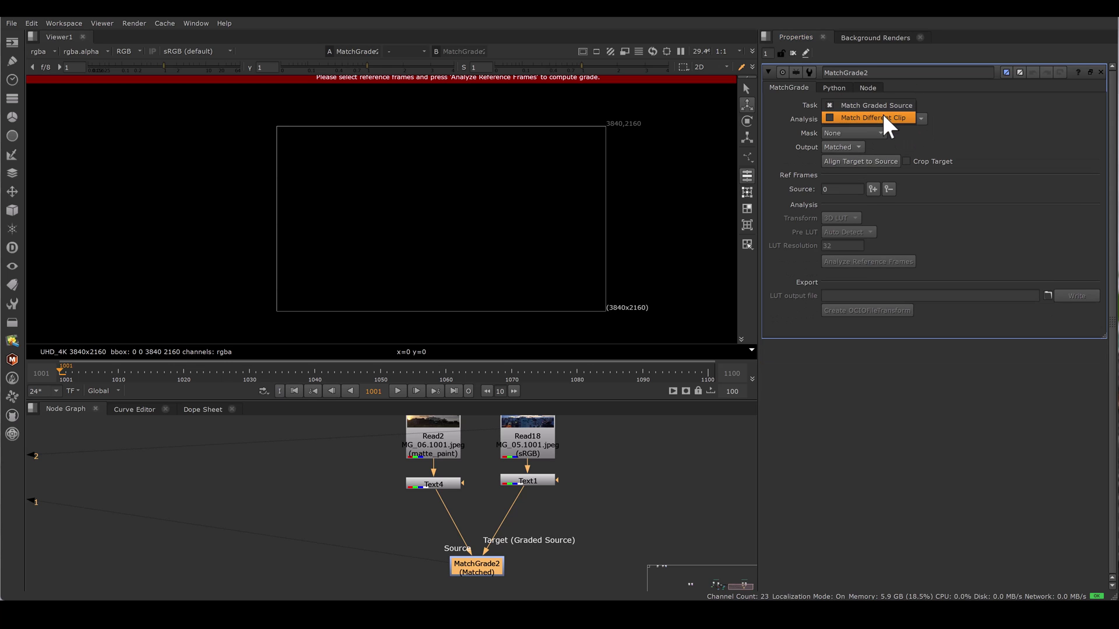
{"action": "left_click", "coordinate": [882, 114]}
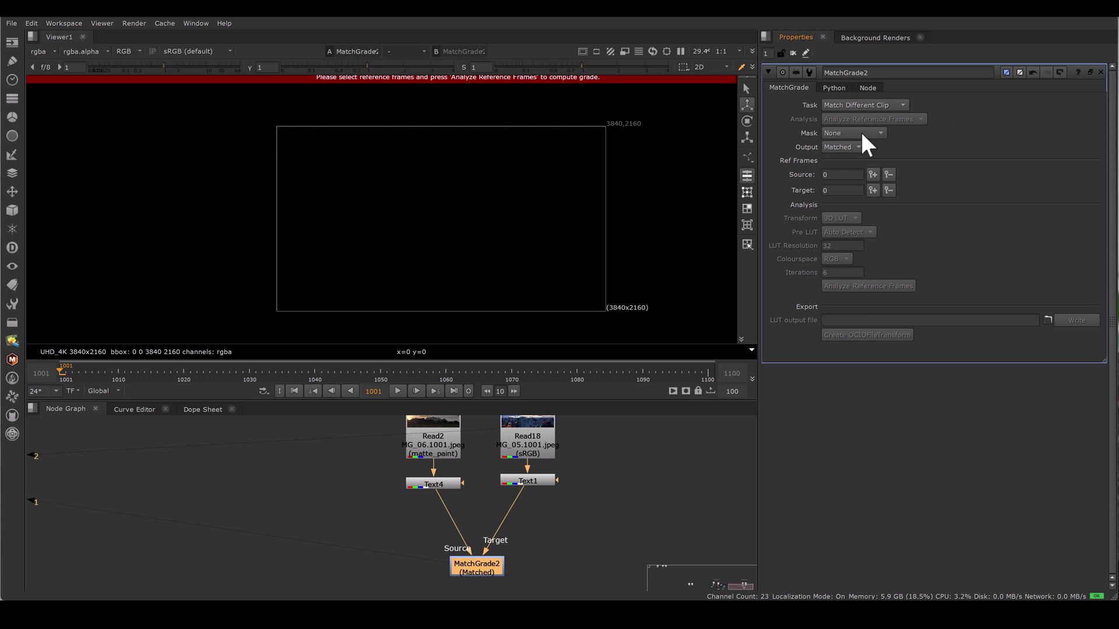
Read the description of MatchGrade2's Mask option and examine the Roto1 and Copy1 mask setup feeding MatchGrade1
{"action": "mouse_move", "coordinate": [862, 134]}
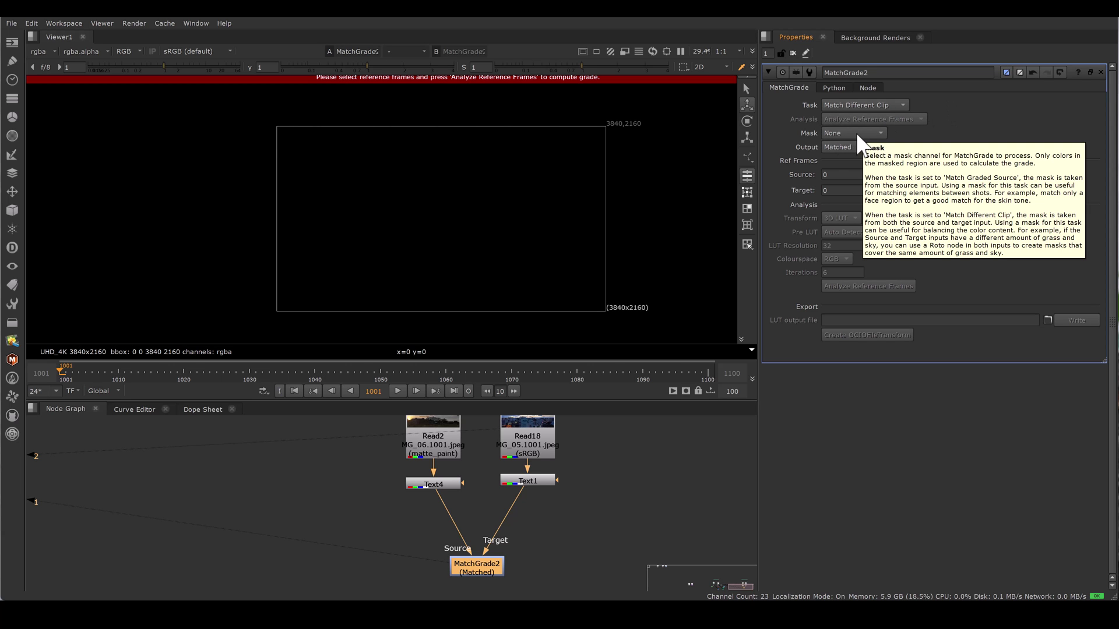
{"action": "scroll", "coordinate": [537, 507], "scroll_direction": "down", "scroll_amount": 2}
{"action": "scroll", "coordinate": [536, 506], "scroll_direction": "up", "scroll_amount": 2}
{"action": "left_click", "coordinate": [518, 511]}
{"action": "scroll", "coordinate": [564, 509], "scroll_direction": "down", "scroll_amount": 3}
{"action": "scroll", "coordinate": [406, 488], "scroll_direction": "up", "scroll_amount": 3}
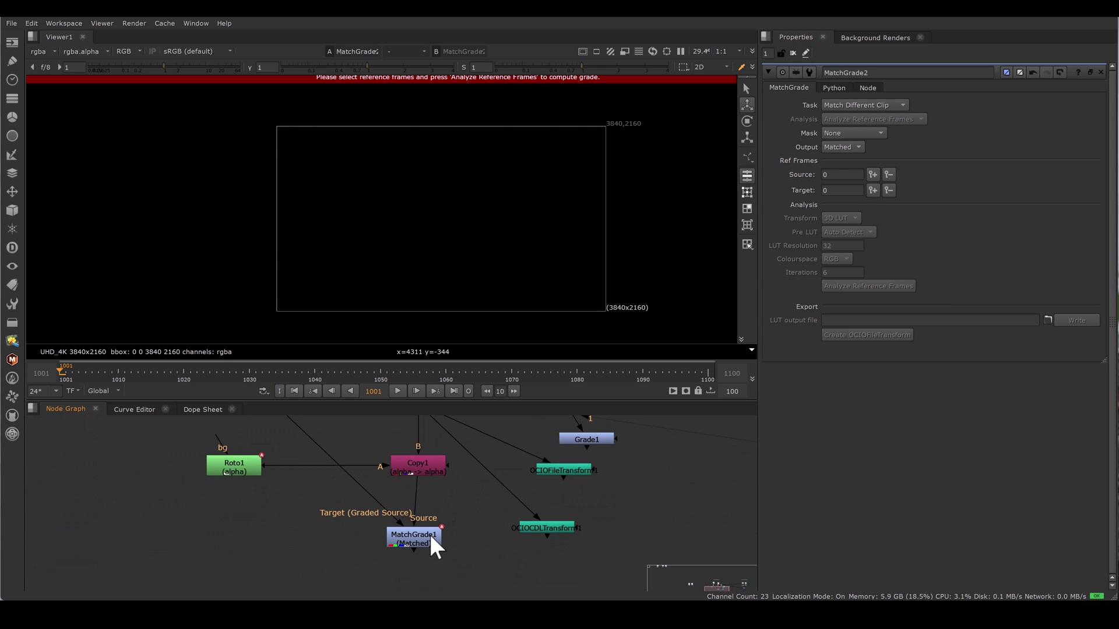
{"action": "scroll", "coordinate": [435, 523], "scroll_direction": "down", "scroll_amount": 1}
{"action": "left_click_drag", "start_coordinate": [218, 442], "coordinate": [464, 483]}
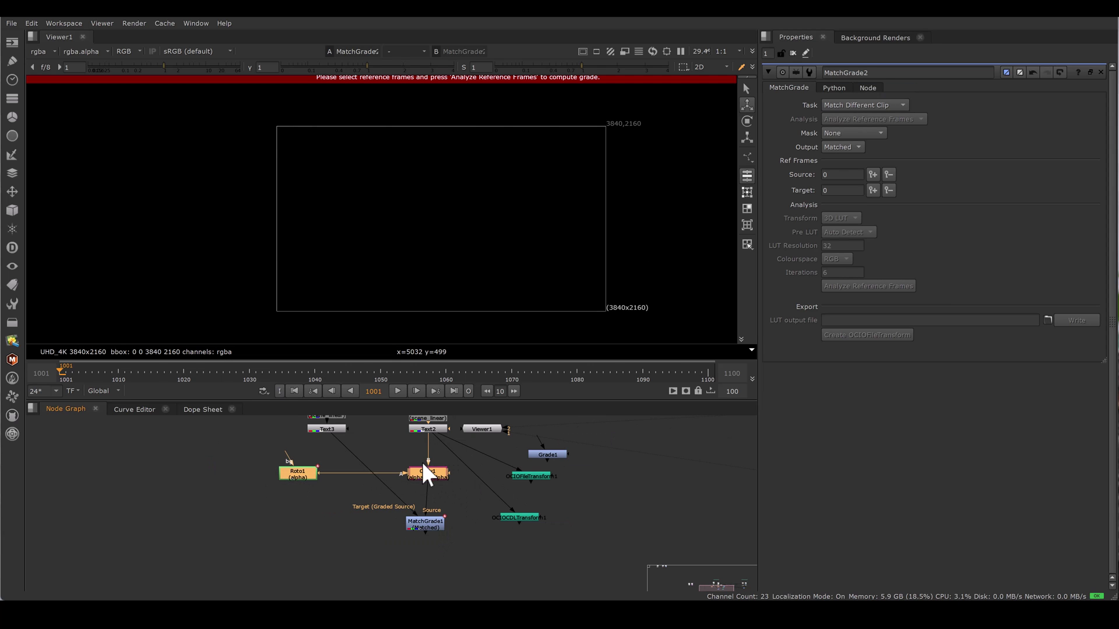
{"action": "scroll", "coordinate": [428, 460], "scroll_direction": "down", "scroll_amount": 3}
{"action": "scroll", "coordinate": [367, 512], "scroll_direction": "up", "scroll_amount": 3}
{"action": "mouse_move", "coordinate": [447, 582]}
{"action": "left_mouse_down"}
{"action": "mouse_move", "coordinate": [444, 570]}
{"action": "mouse_move", "coordinate": [448, 578]}
{"action": "left_mouse_up"}
{"action": "left_click", "coordinate": [436, 548]}
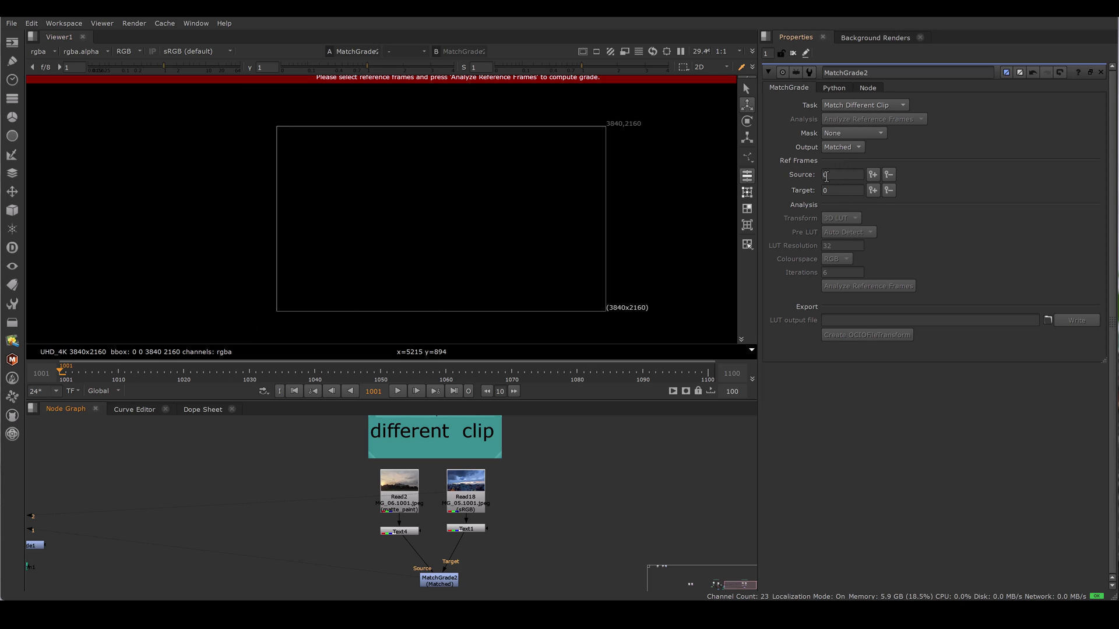
Compare the reference frame settings of the Match Graded Source task with Match Different Clip, leaving the latter selected
{"action": "left_click", "coordinate": [851, 105]}
{"action": "left_click", "coordinate": [855, 93]}
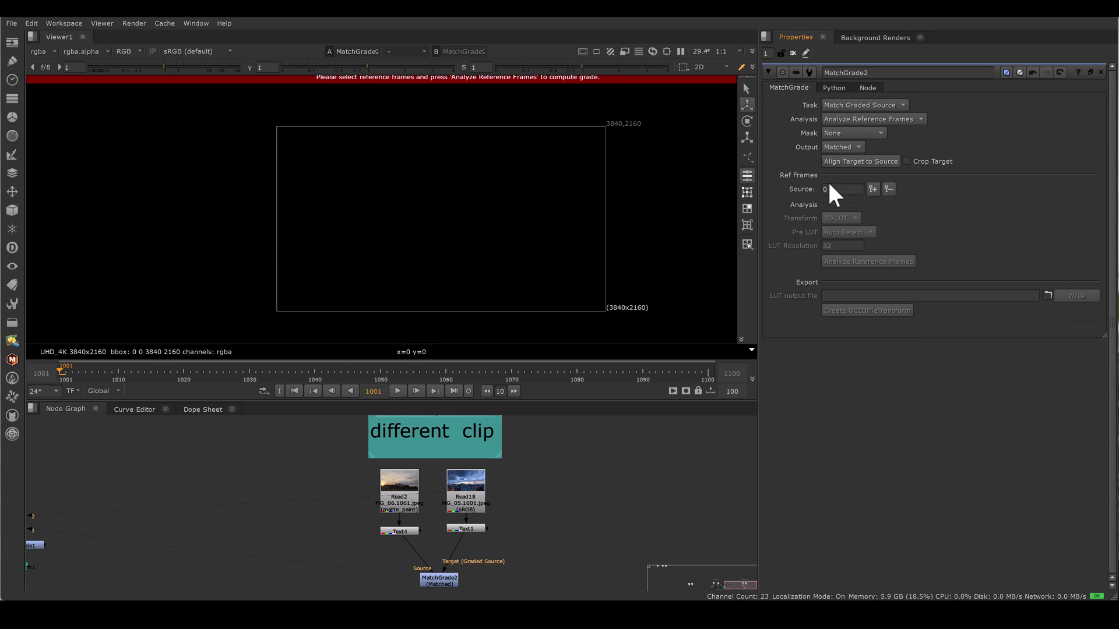
{"action": "left_click", "coordinate": [868, 105]}
{"action": "left_click", "coordinate": [870, 114]}
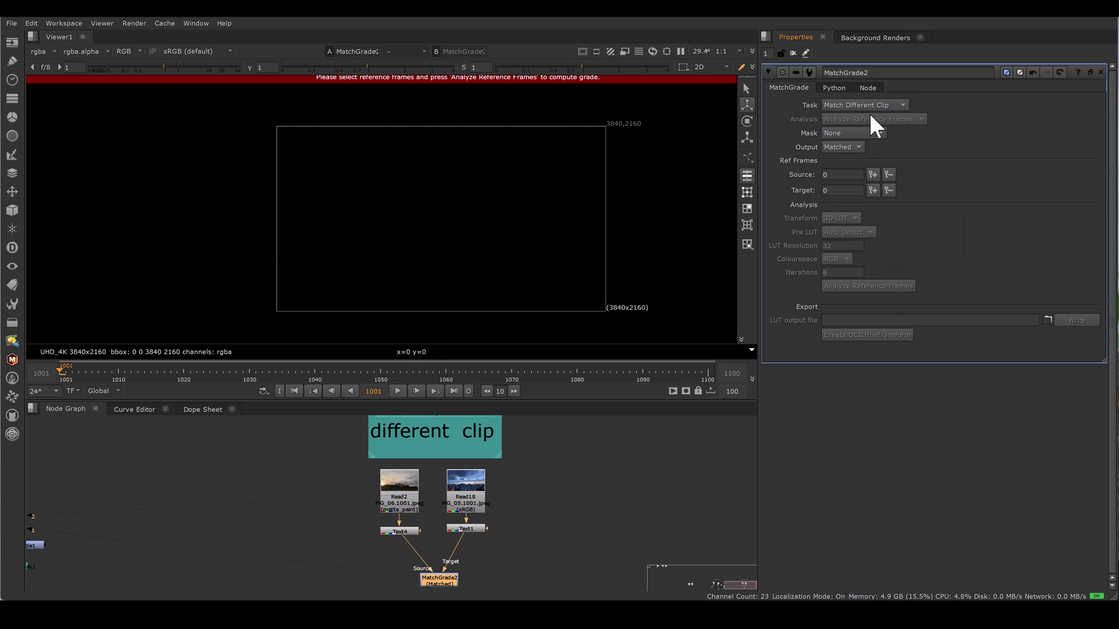
Add frame 1001 as both the Source and Target reference frame of MatchGrade2
{"action": "left_click", "coordinate": [873, 174]}
{"action": "left_click", "coordinate": [873, 191]}
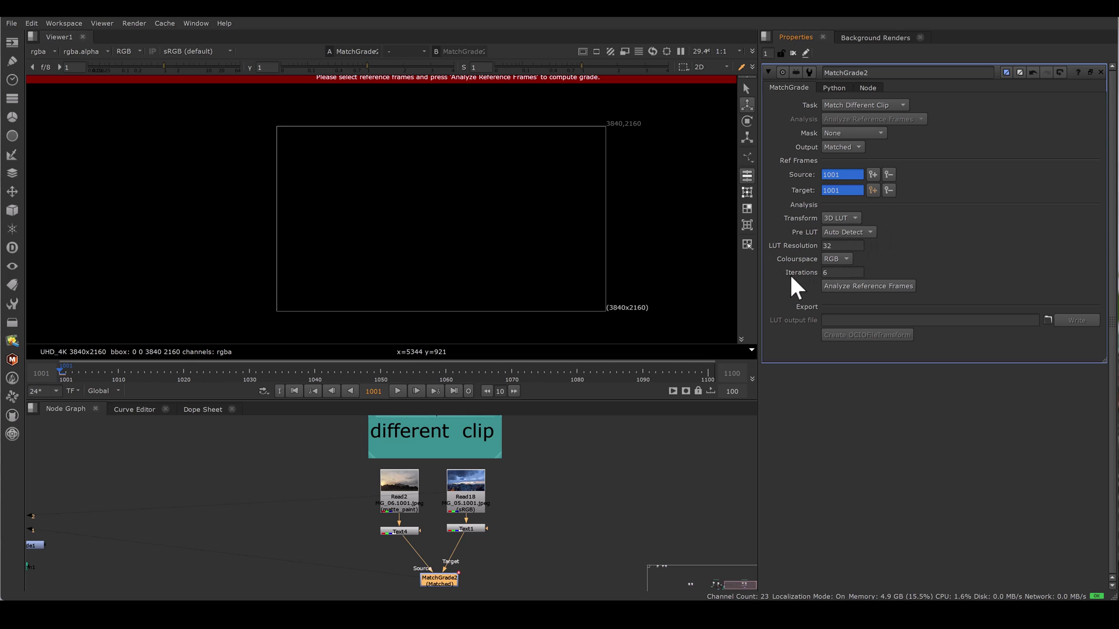
Switch the Task to Match Graded Source to compare its Analysis settings, and undo the switch
{"action": "left_click", "coordinate": [876, 105]}
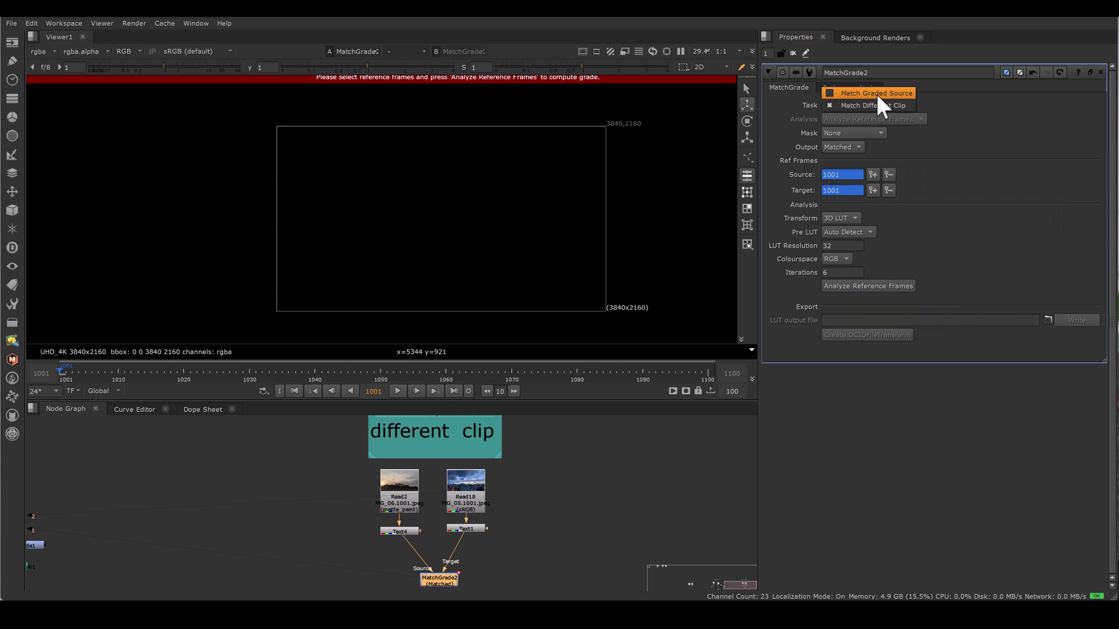
{"action": "left_click", "coordinate": [877, 93]}
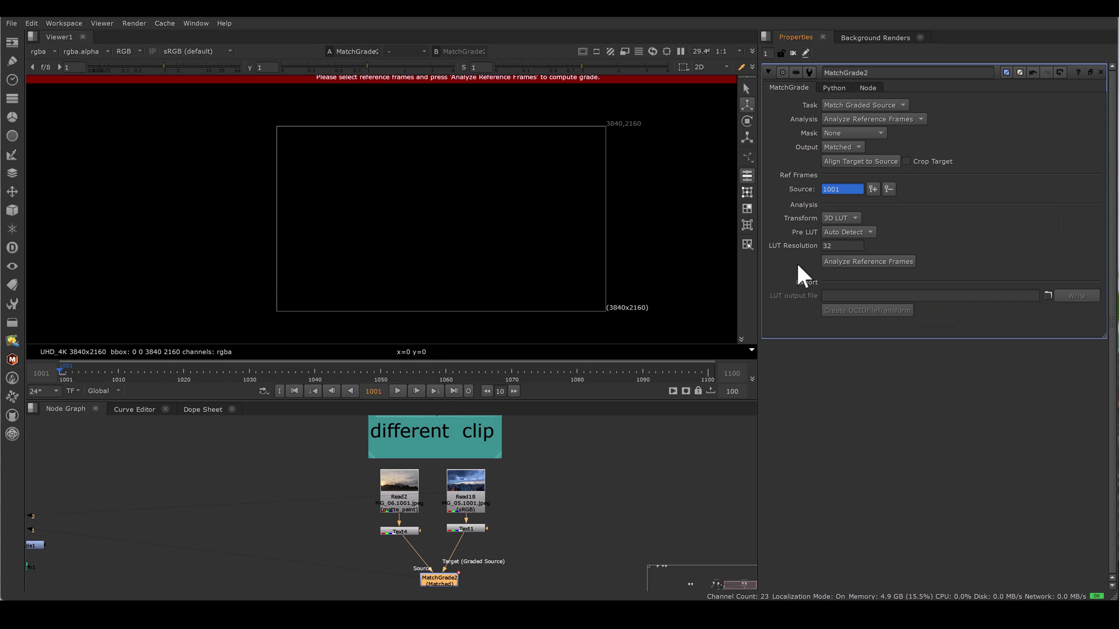
{"action": "key", "text": "ctrl+z"}
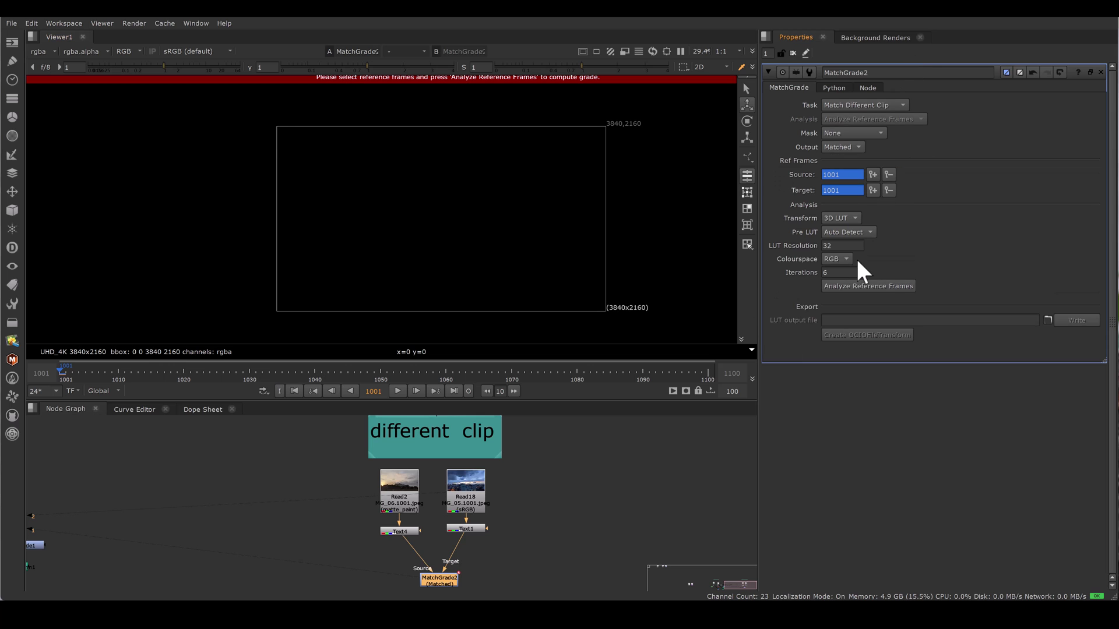
Analyze MatchGrade2's reference frames and alternate the viewer between the matched result and the Text1 target
{"action": "left_click", "coordinate": [880, 284]}
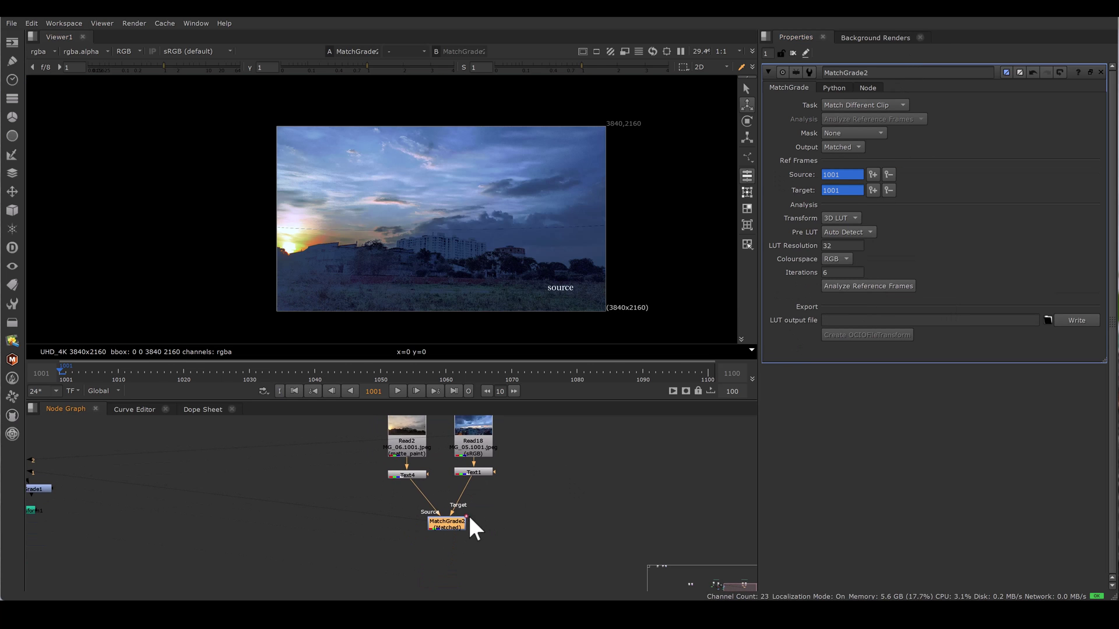
{"action": "middle_click_drag", "start_coordinate": [540, 460], "coordinate": [544, 502]}
{"action": "left_click_drag", "start_coordinate": [353, 489], "coordinate": [450, 512]}
{"action": "left_click_drag", "start_coordinate": [523, 512], "coordinate": [449, 480]}
{"action": "key", "text": "1"}
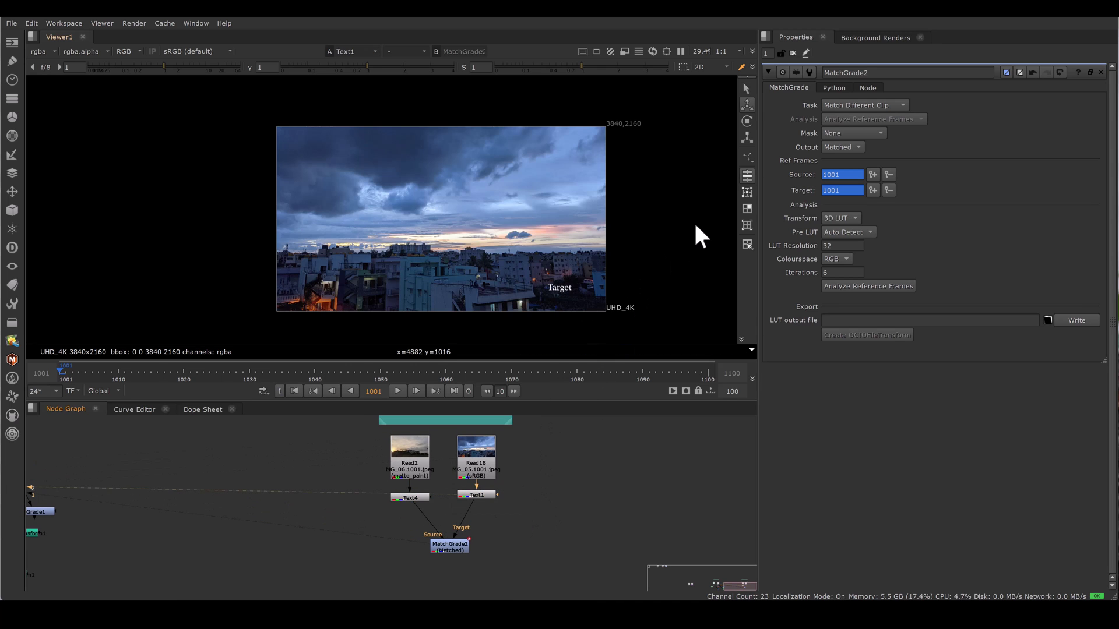
{"action": "key", "text": "1"}
{"action": "key", "text": "1"}
{"action": "key", "text": "1"}
{"action": "key", "text": "1"}
{"action": "key", "text": "1"}
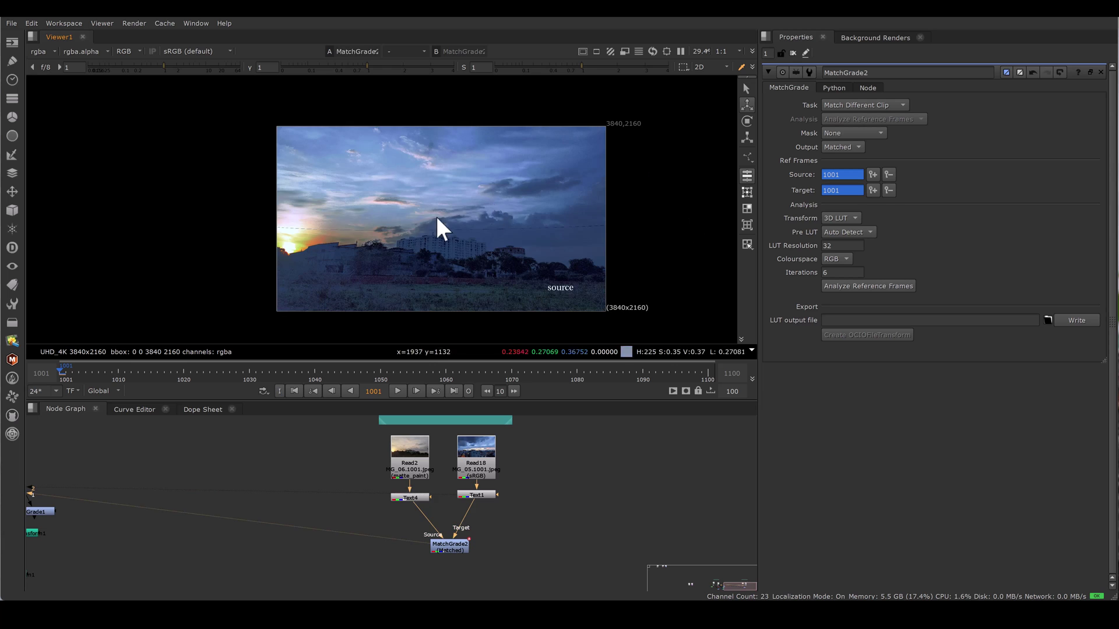
{"action": "key", "text": "1"}
{"action": "key", "text": "1"}
{"action": "key", "text": "1"}
{"action": "key", "text": "1"}
{"action": "key", "text": "1"}
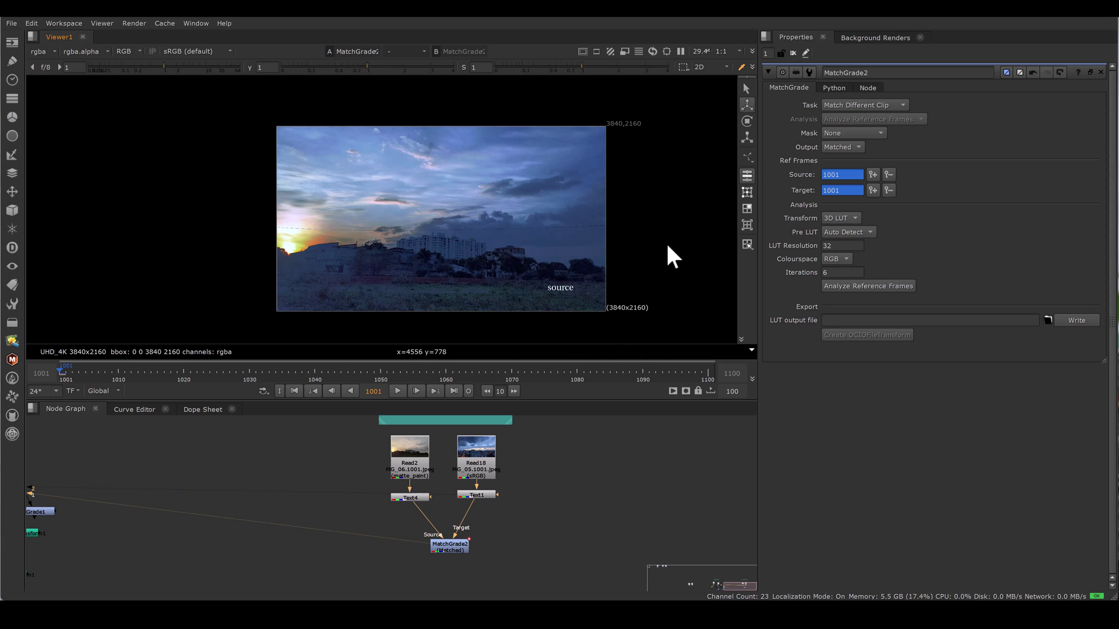
Set MatchGrade2's Pre LUT to Linear and reanalyze the reference frames
{"action": "left_click", "coordinate": [859, 231]}
{"action": "left_click", "coordinate": [859, 237]}
{"action": "left_click", "coordinate": [876, 286]}
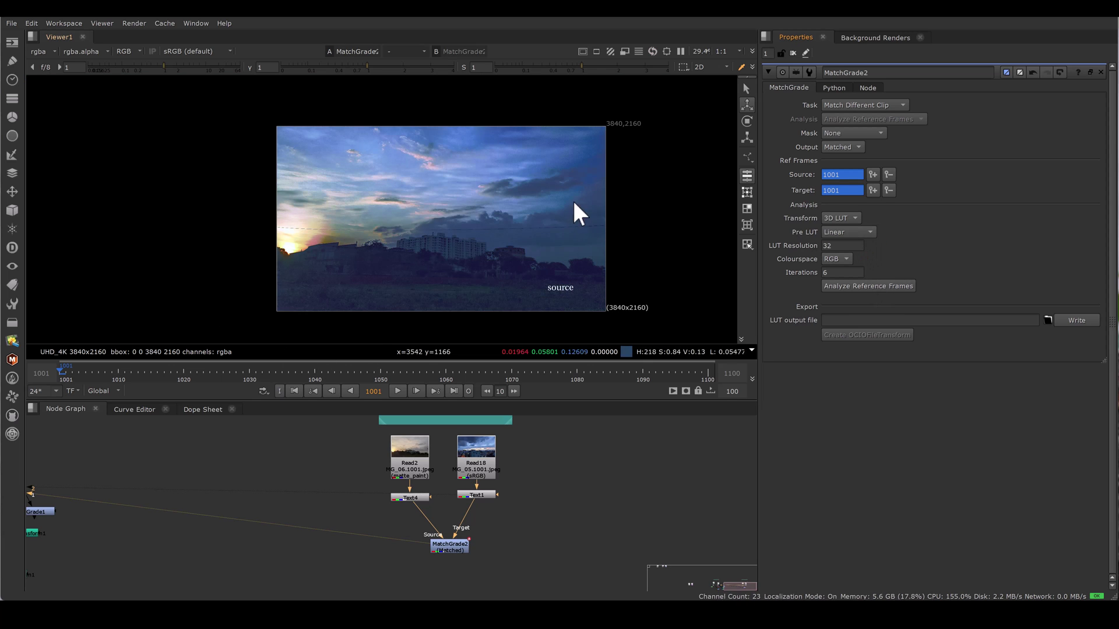
Set MatchGrade2's Pre LUT to Logarithmic and reanalyze the reference frames
{"action": "left_click", "coordinate": [850, 232]}
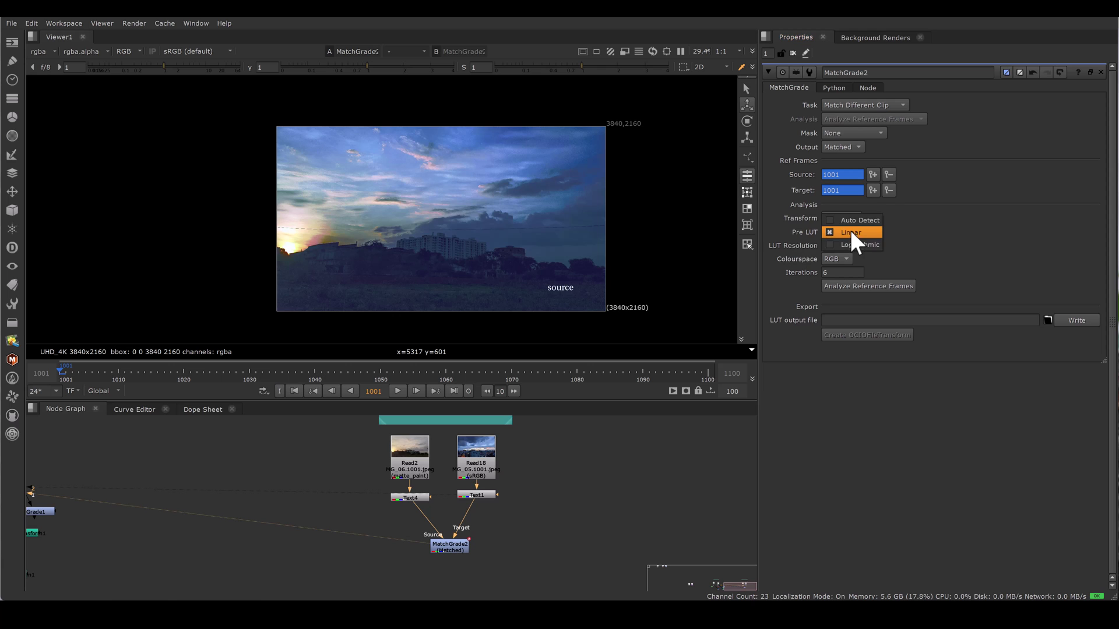
{"action": "left_click", "coordinate": [854, 244]}
{"action": "left_click", "coordinate": [872, 285]}
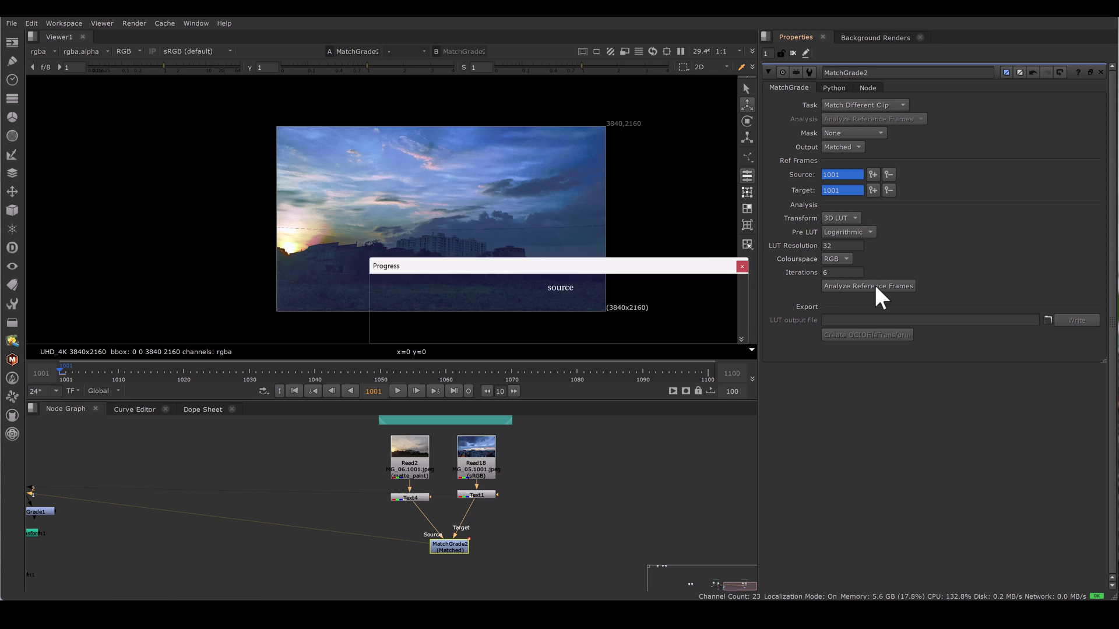
Compare the Logarithmic match with the Text1 target by alternating the viewer inputs, and enlarge the viewer area
{"action": "key", "text": "2"}
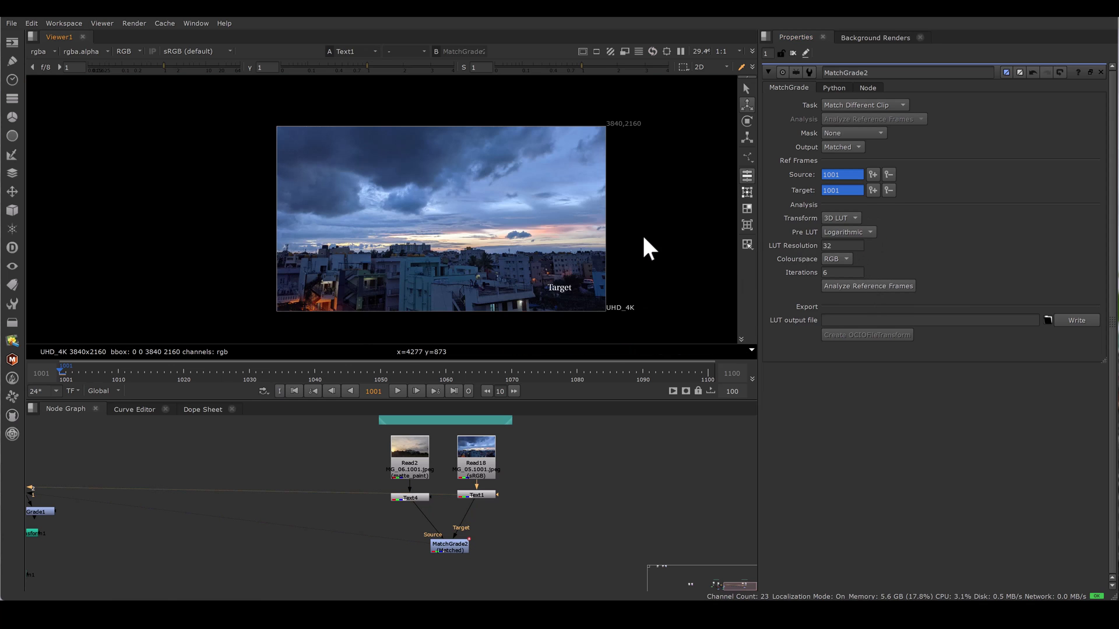
{"action": "key", "text": "1"}
{"action": "key", "text": "2"}
{"action": "key", "text": "1"}
{"action": "key", "text": "2"}
{"action": "key", "text": "1"}
{"action": "key", "text": "2"}
{"action": "key", "text": "1"}
{"action": "key", "text": "2"}
{"action": "key", "text": "1"}
{"action": "key", "text": "2"}
{"action": "key", "text": "1"}
{"action": "scroll", "coordinate": [658, 238], "scroll_direction": "up", "scroll_amount": 2}
{"action": "left_click_drag", "start_coordinate": [632, 402], "coordinate": [631, 423]}
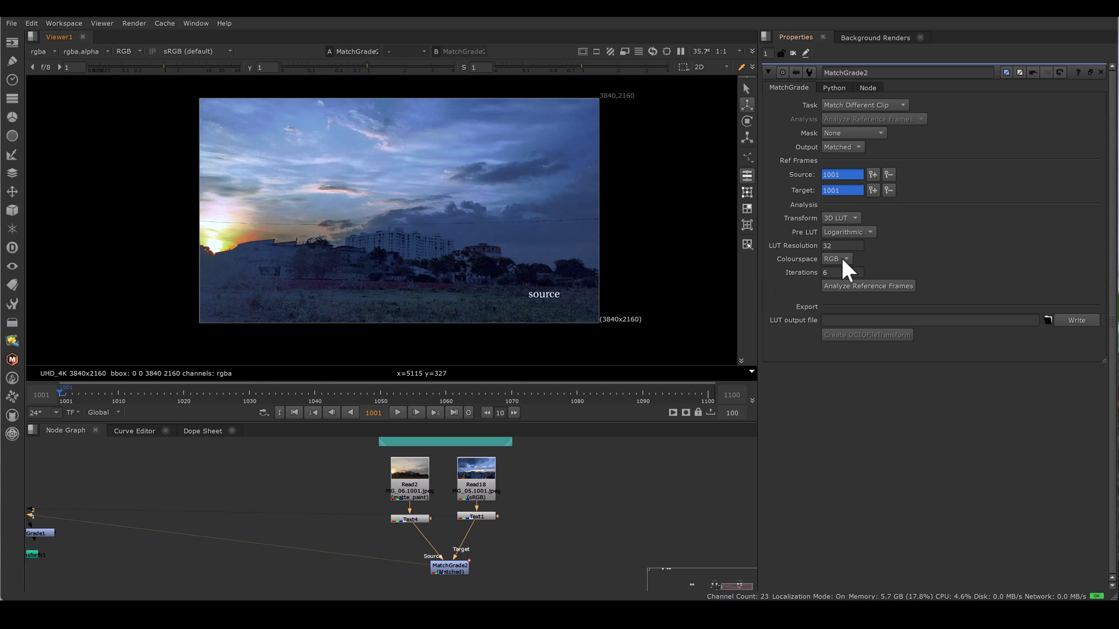
Try the YUV and LAB options for MatchGrade2's Colourspace, reanalyzing the reference frames for each
{"action": "left_click", "coordinate": [844, 261]}
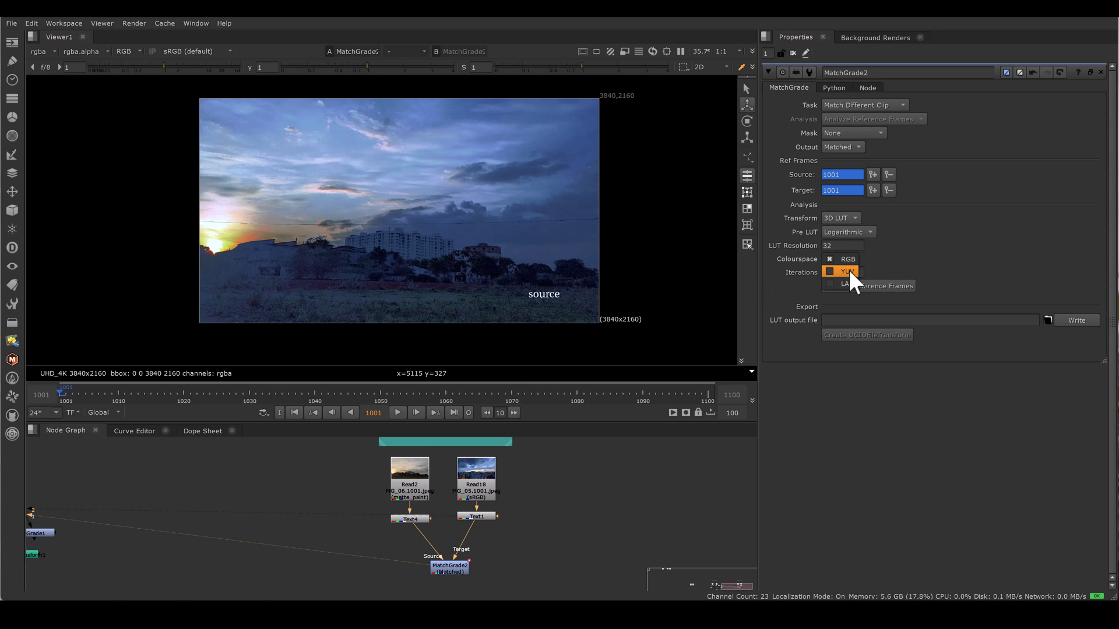
{"action": "left_click", "coordinate": [849, 271]}
{"action": "left_click", "coordinate": [852, 281]}
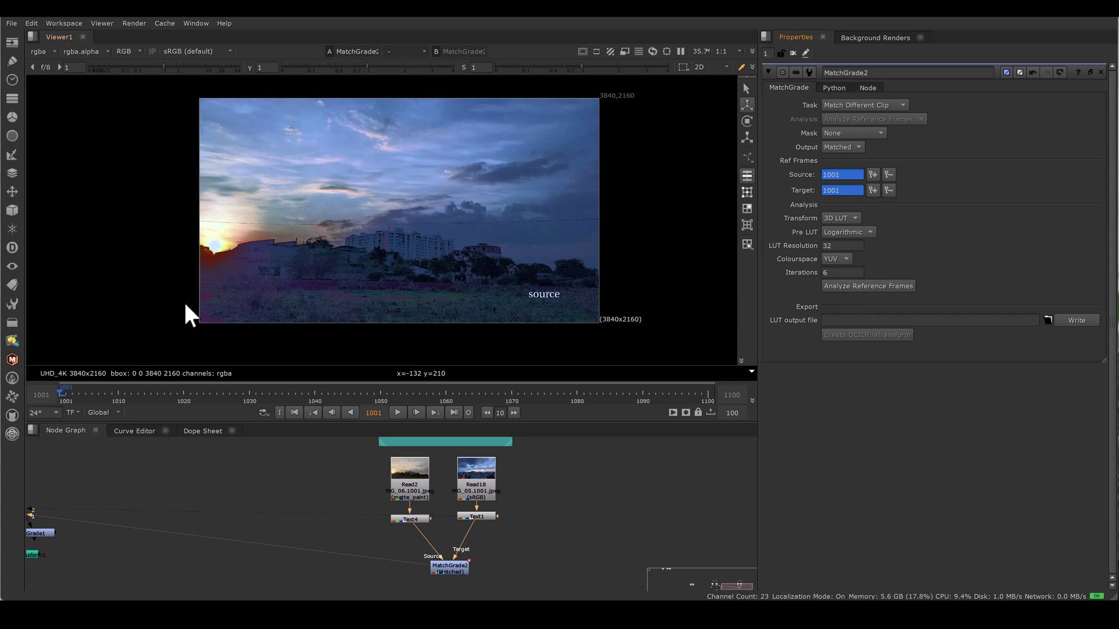
{"action": "left_click", "coordinate": [845, 260]}
{"action": "left_click", "coordinate": [846, 272]}
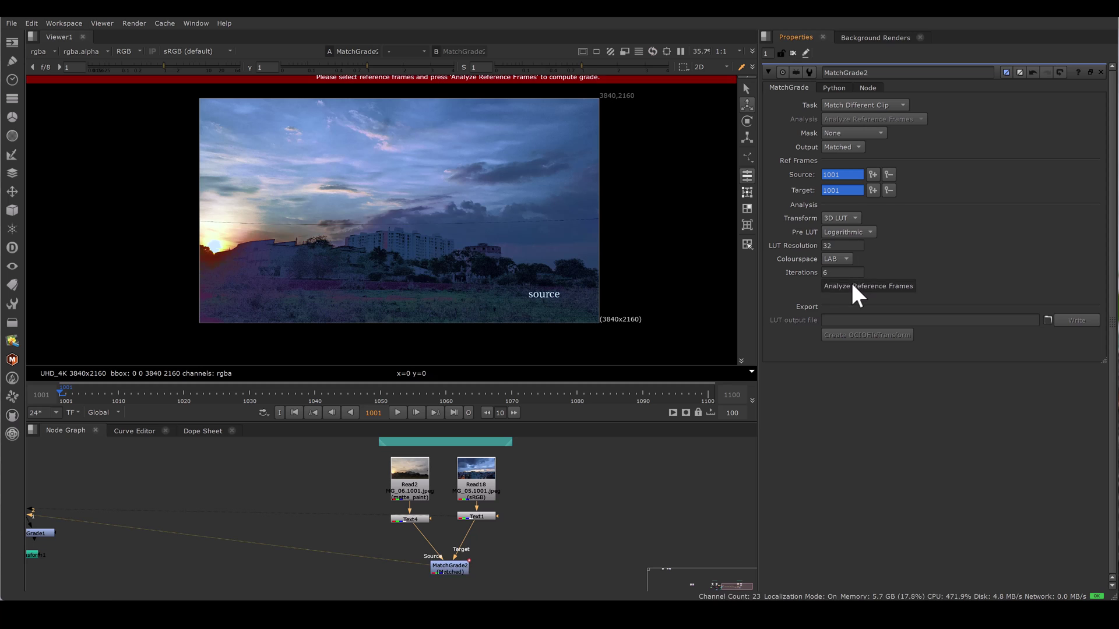
{"action": "left_click", "coordinate": [853, 284]}
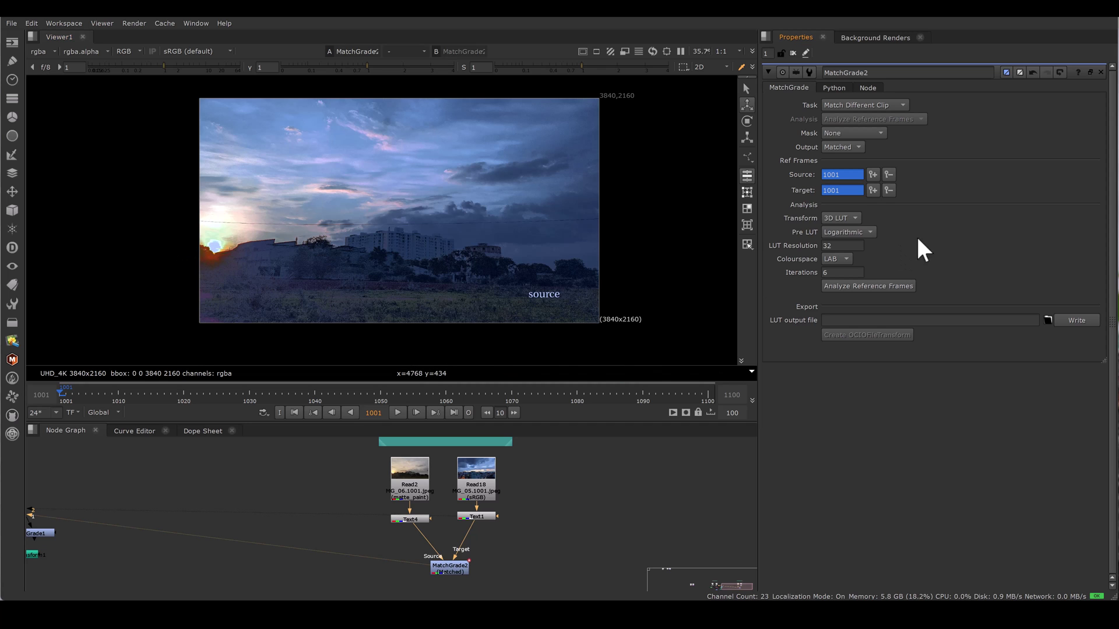
Set MatchGrade2's Colourspace to RGB, reanalyze the reference frames, and review the colourspace options without changing them
{"action": "left_click", "coordinate": [845, 259]}
{"action": "left_click", "coordinate": [856, 282]}
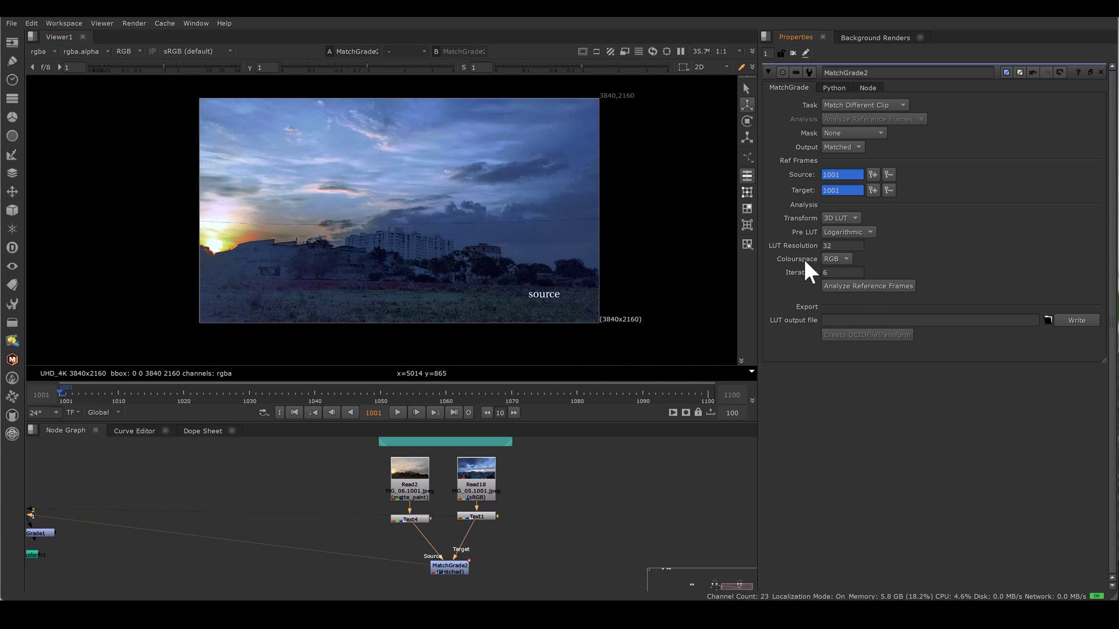
{"action": "left_click", "coordinate": [844, 259]}
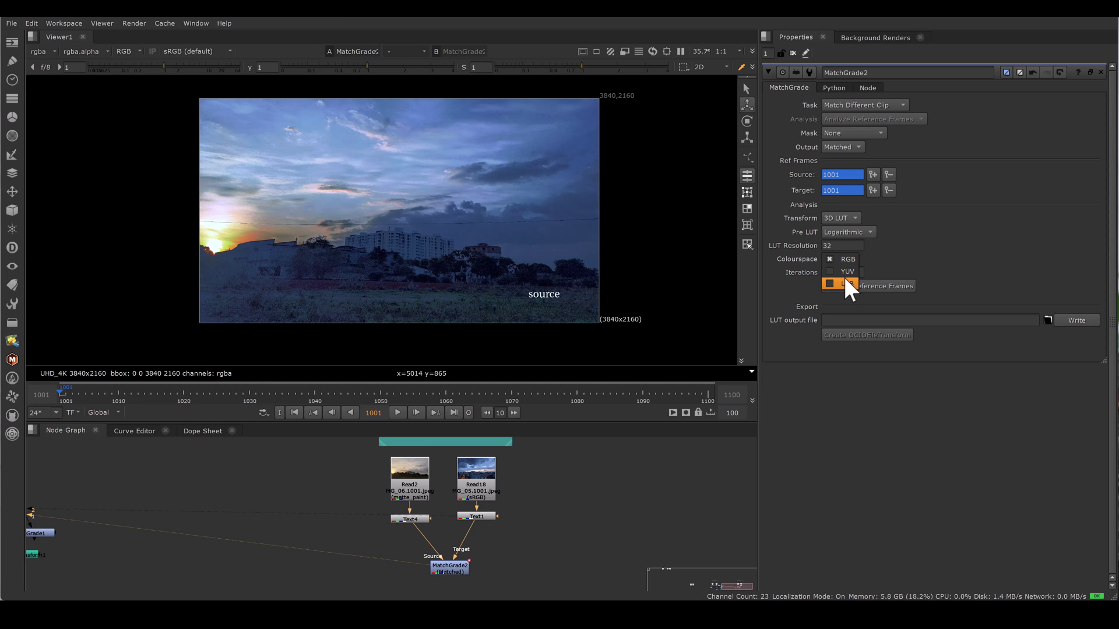
{"action": "left_click", "coordinate": [890, 262]}
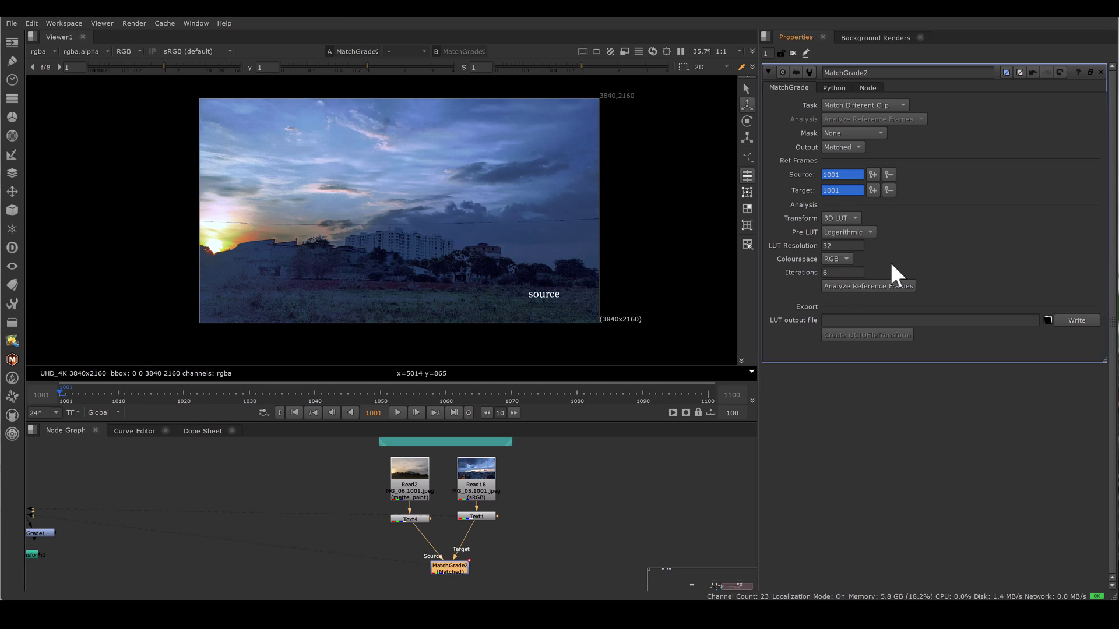
Set MatchGrade2's Iterations to 12 and reanalyze the reference frames
{"action": "left_click", "coordinate": [842, 272]}
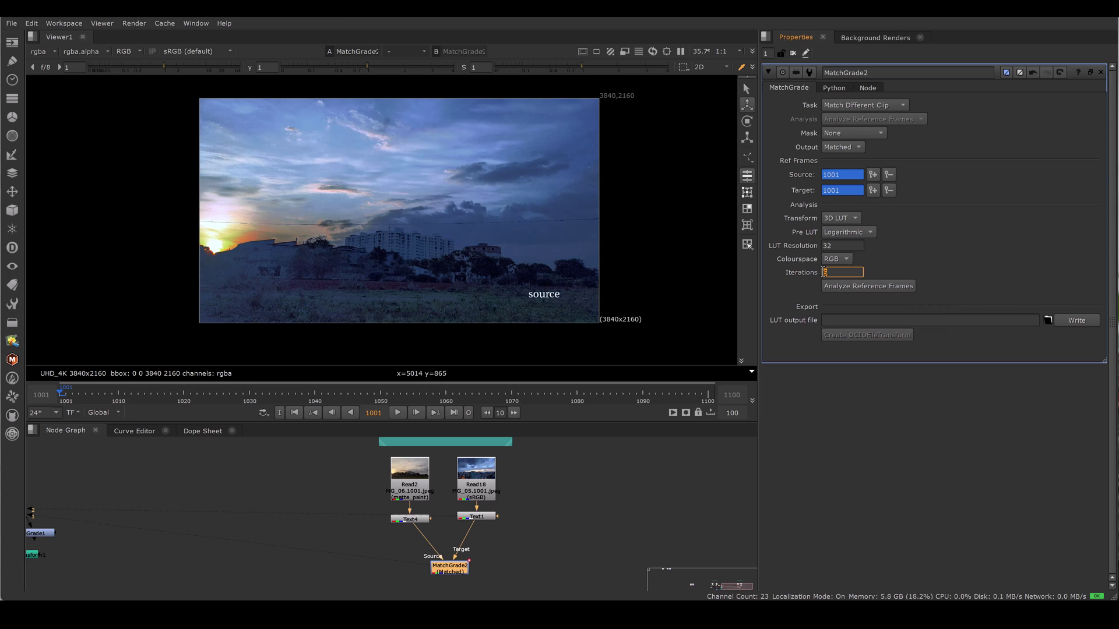
{"action": "type", "text": "12"}
{"action": "left_click", "coordinate": [844, 286]}
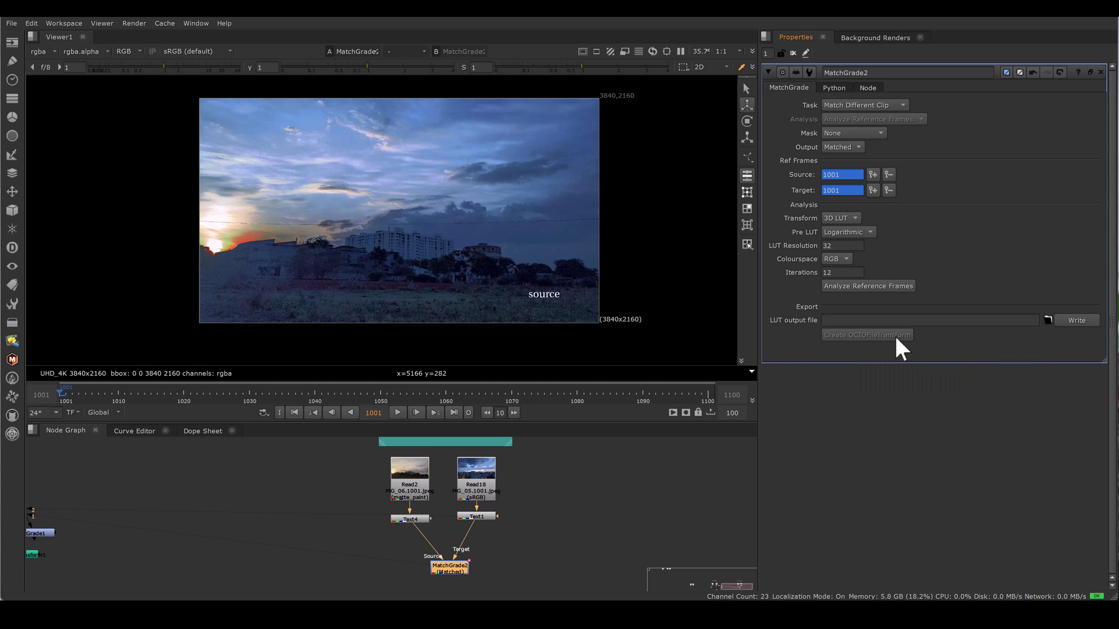
Set MatchGrade2's Transform to CDL and try the Linear and Logarithmic Pre LUT, reanalyzing for each and ending on Logarithmic
{"action": "left_click", "coordinate": [845, 220]}
{"action": "left_click", "coordinate": [845, 231]}
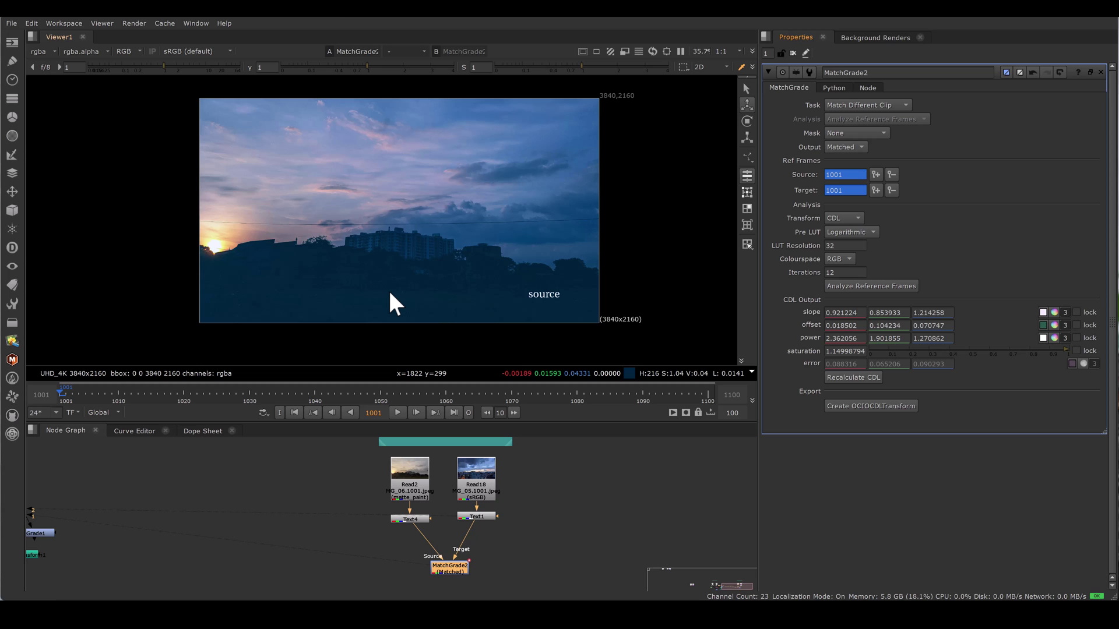
{"action": "left_click", "coordinate": [859, 231]}
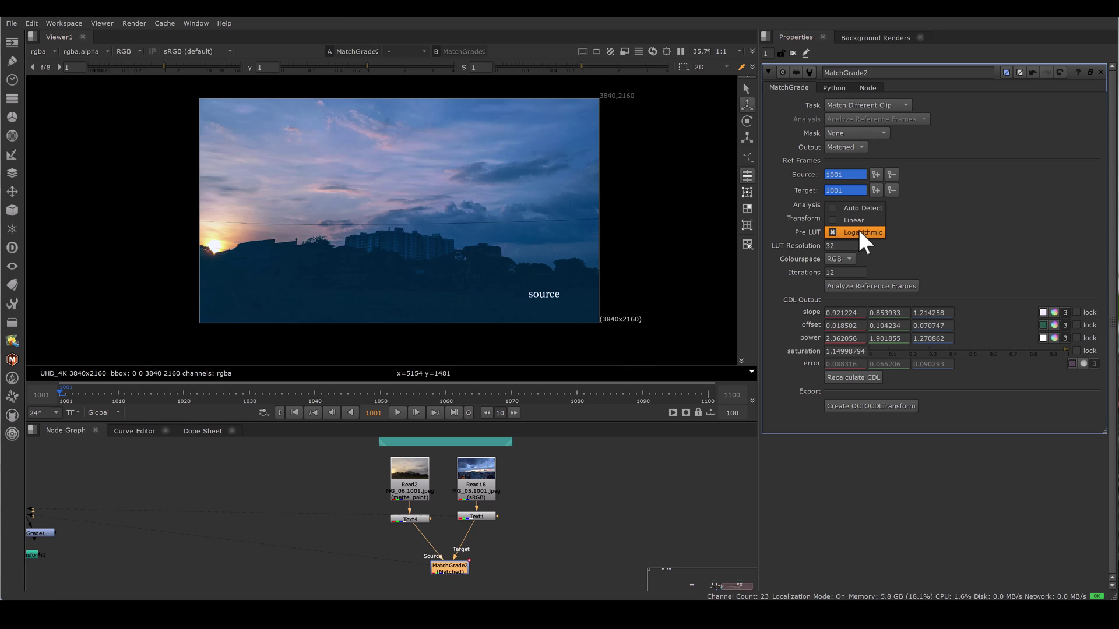
{"action": "left_click", "coordinate": [862, 223]}
{"action": "left_click", "coordinate": [890, 285]}
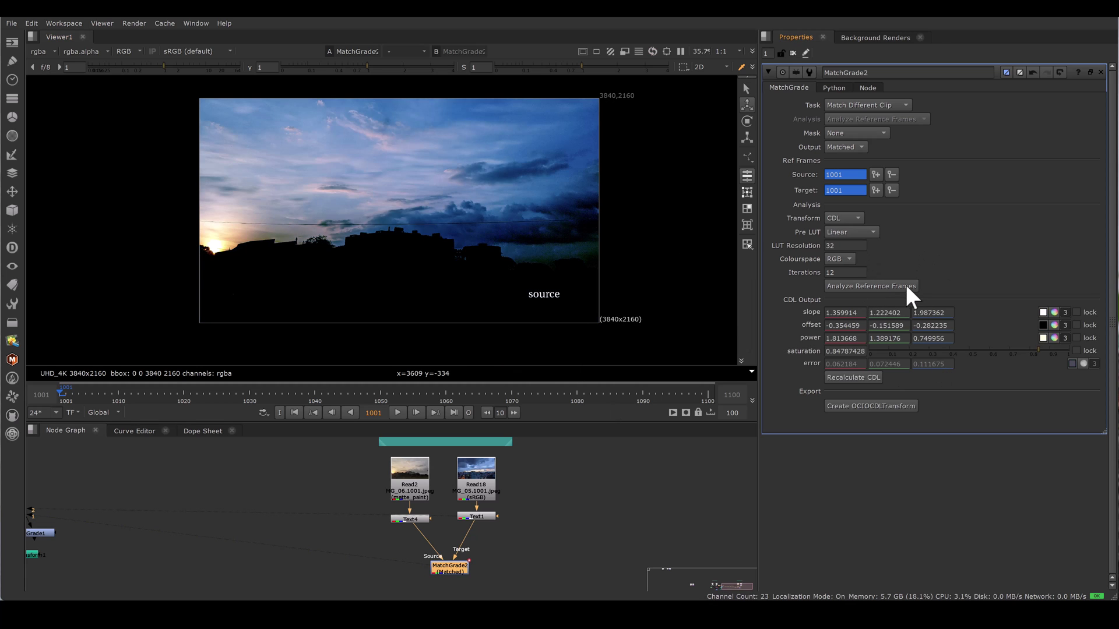
{"action": "left_click", "coordinate": [864, 233]}
{"action": "left_click", "coordinate": [864, 246]}
{"action": "left_click", "coordinate": [871, 286]}
Try the YUV and LAB Colourspace options on the CDL match, reanalyzing for each, and end on YUV
{"action": "left_click", "coordinate": [842, 257]}
{"action": "left_click", "coordinate": [847, 270]}
{"action": "left_click", "coordinate": [866, 286]}
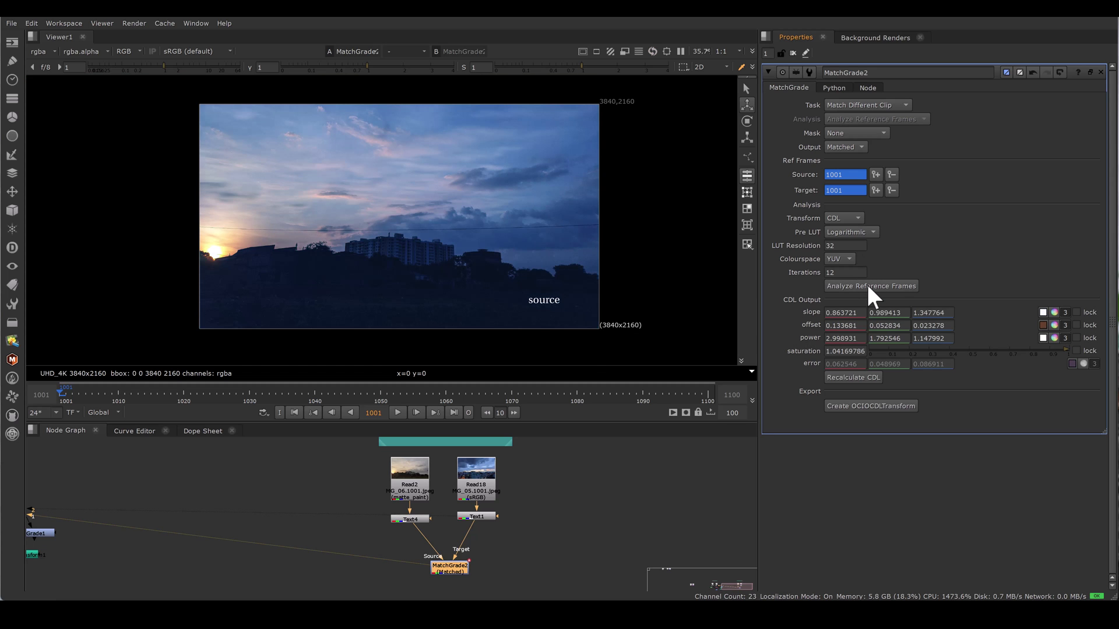
{"action": "left_click", "coordinate": [839, 259]}
{"action": "left_click", "coordinate": [839, 271]}
{"action": "left_click", "coordinate": [868, 285]}
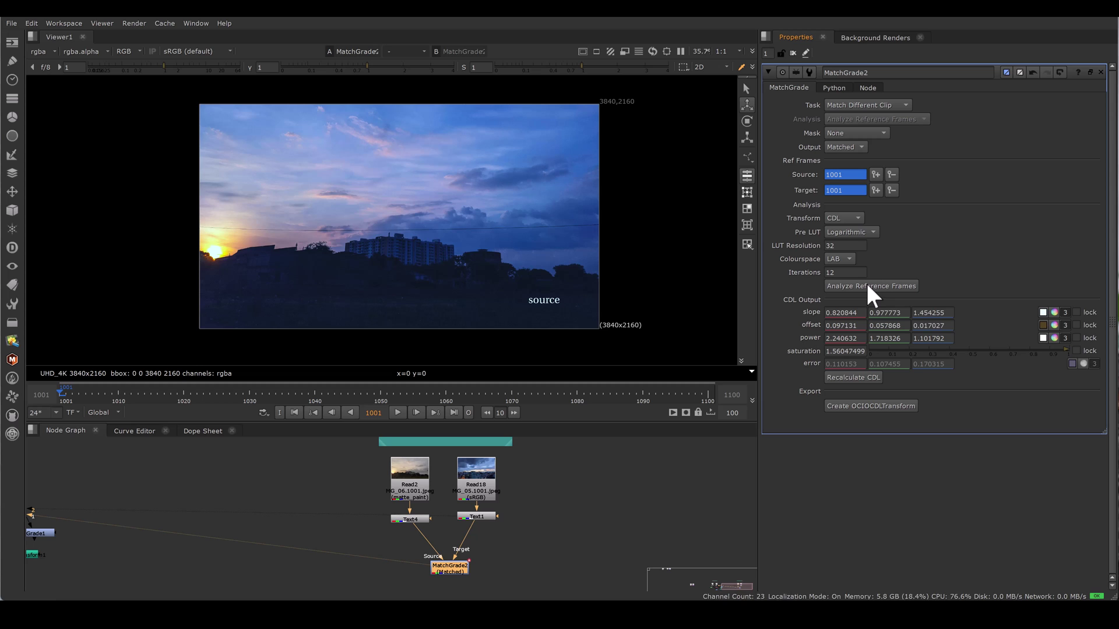
{"action": "left_click", "coordinate": [841, 259]}
{"action": "left_click", "coordinate": [842, 272]}
{"action": "left_click", "coordinate": [860, 285]}
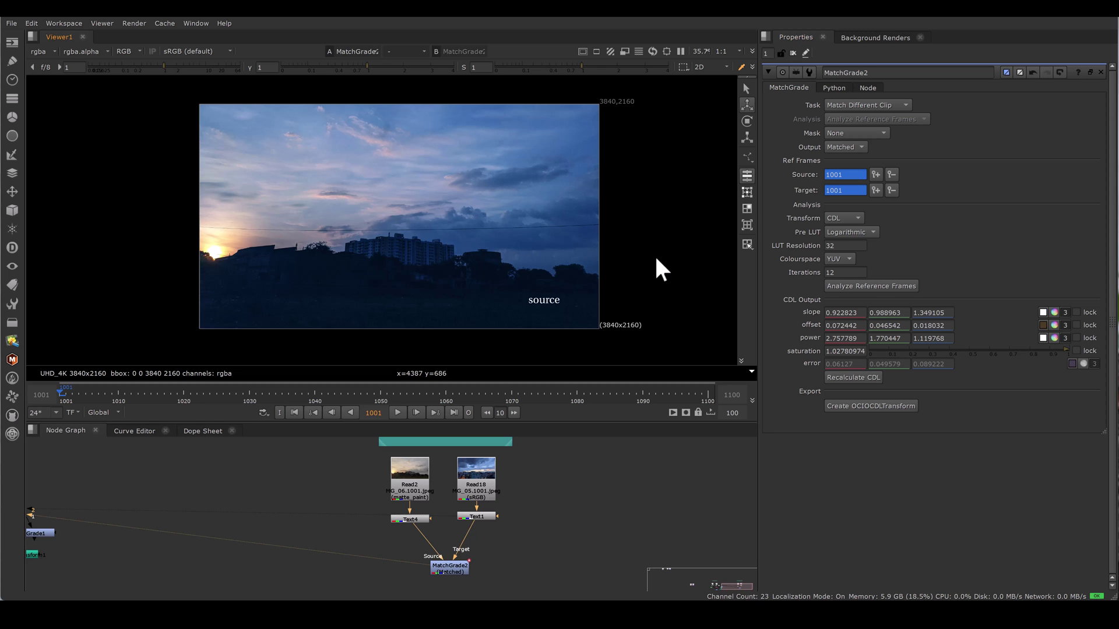
Compare the YUV CDL match with the Text1 target by alternating the viewer inputs
{"action": "key", "text": "2"}
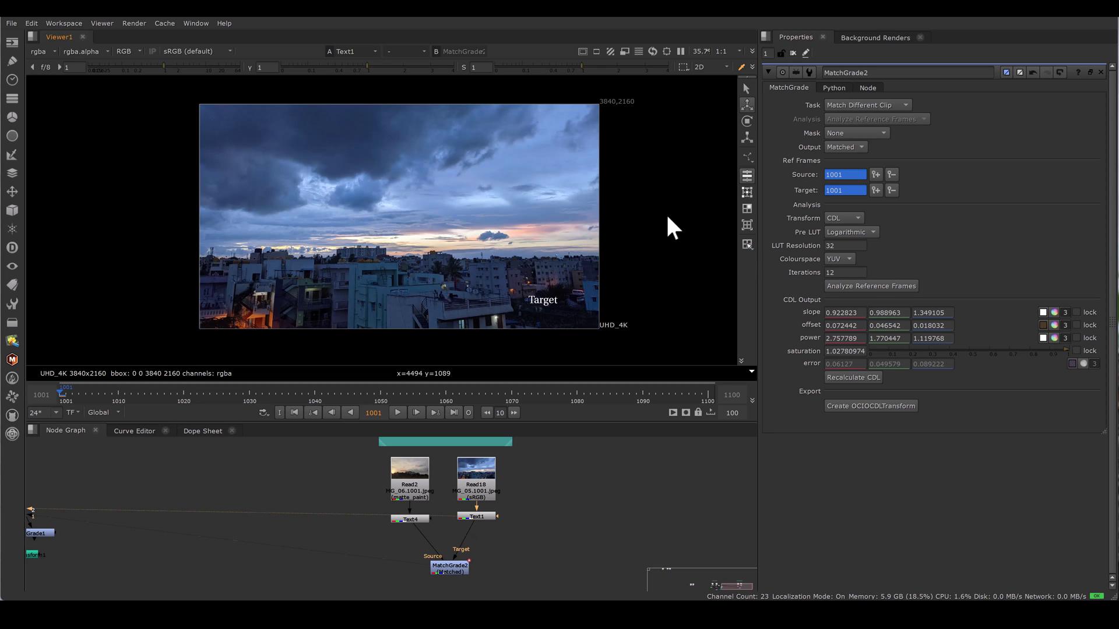
{"action": "key", "text": "1"}
{"action": "key", "text": "2"}
{"action": "key", "text": "1"}
{"action": "key", "text": "2"}
{"action": "key", "text": "1"}
{"action": "key", "text": "2"}
{"action": "key", "text": "1"}
Set MatchGrade2's LUT Resolution to 64 and reanalyze the reference frames
{"action": "left_click_drag", "start_coordinate": [845, 245], "coordinate": [810, 246]}
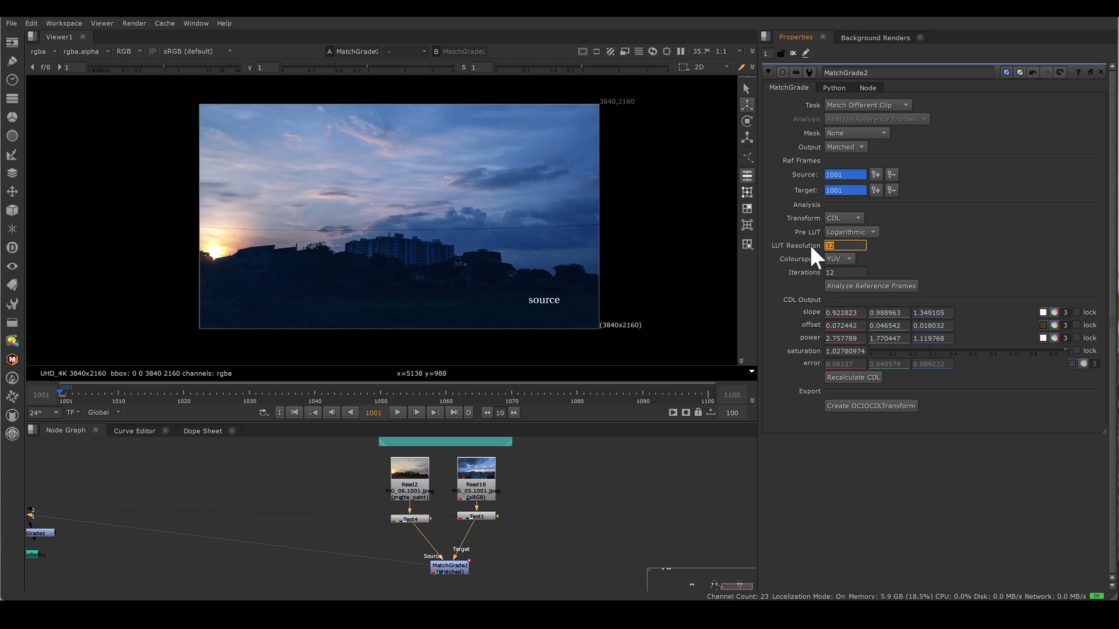
{"action": "key", "text": "Return"}
{"action": "left_click", "coordinate": [879, 285]}
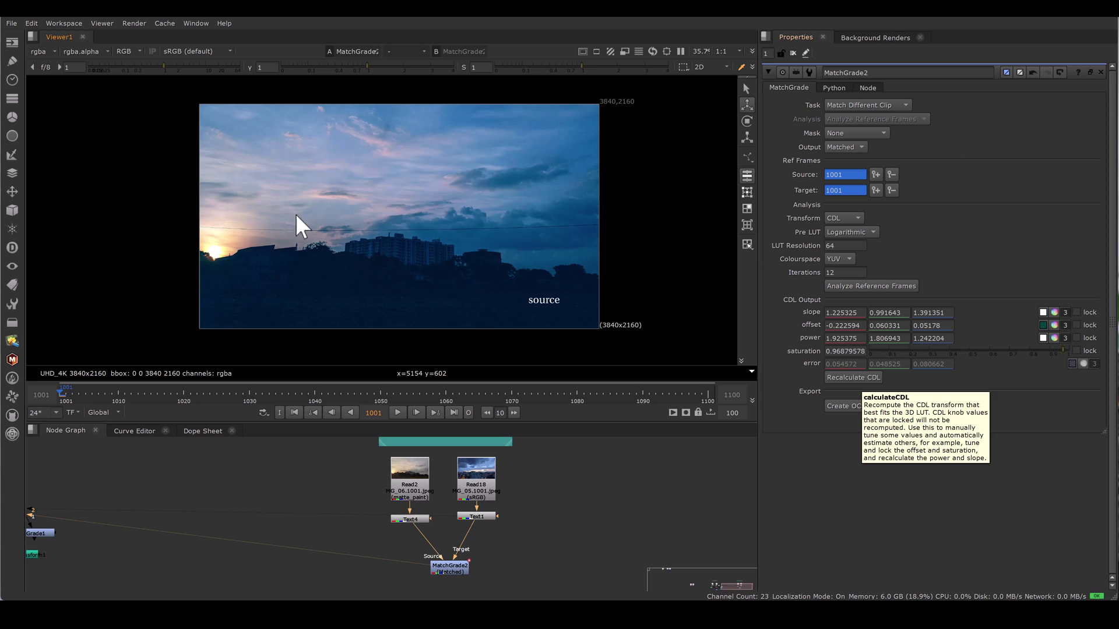
Test locking the CDL slope and the offset in turn with recalculation, and undo the offset lock changes
{"action": "left_click", "coordinate": [1077, 312]}
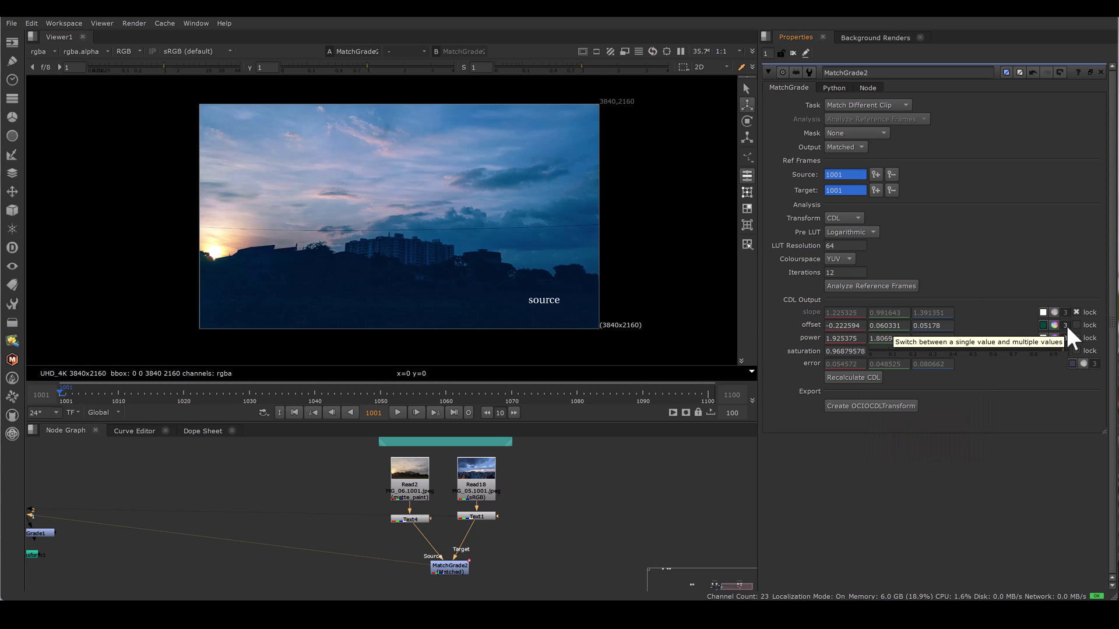
{"action": "left_click", "coordinate": [843, 376]}
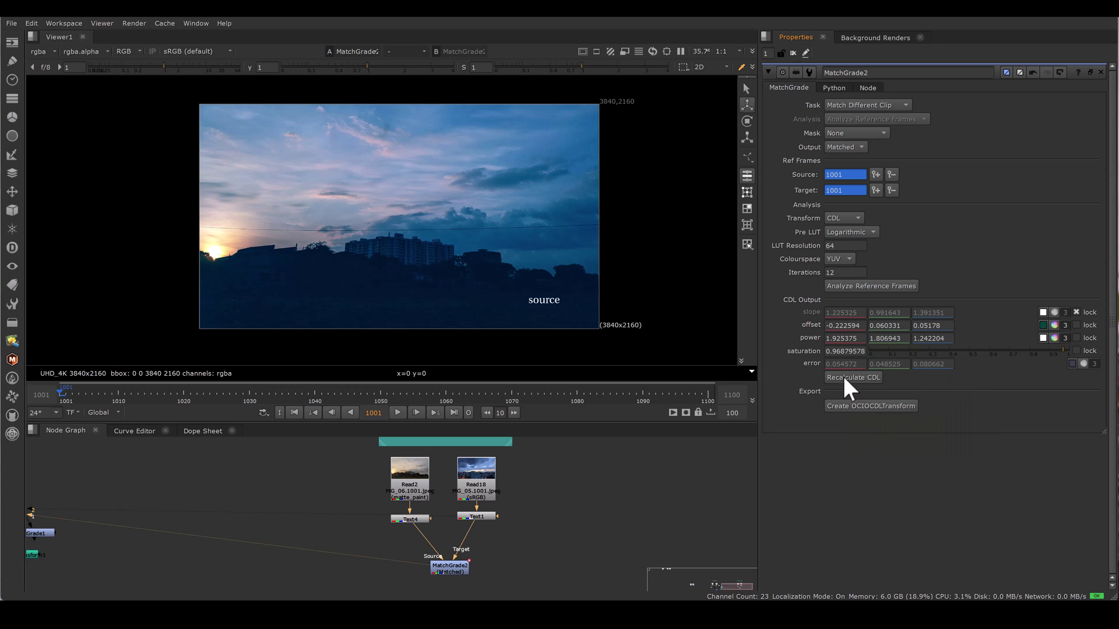
{"action": "left_click", "coordinate": [1076, 312]}
{"action": "left_click", "coordinate": [1076, 325]}
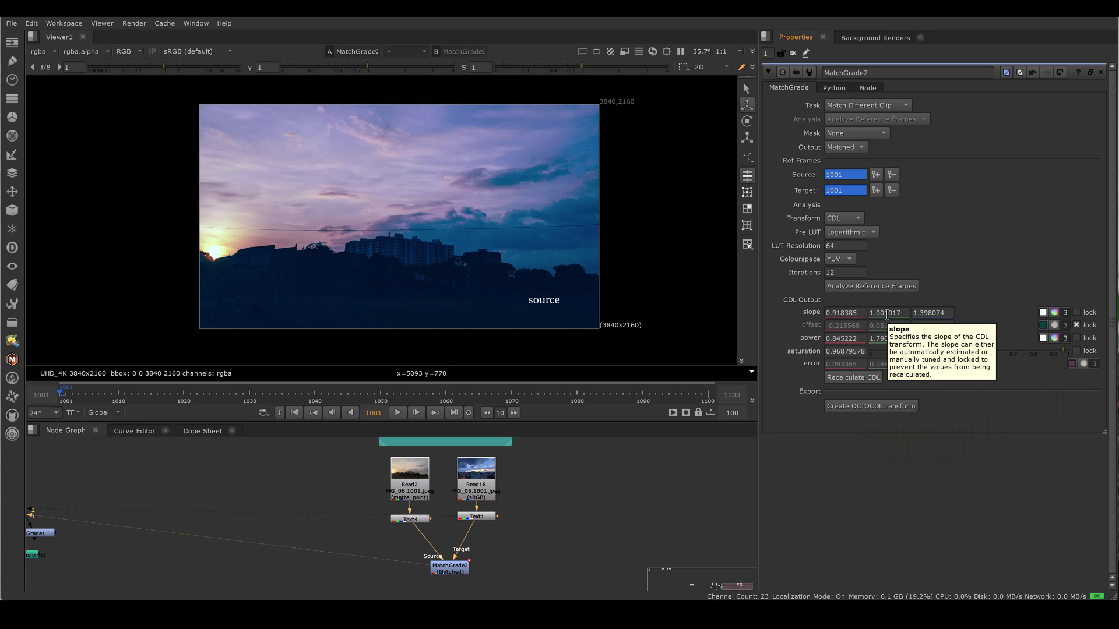
{"action": "key", "text": "ctrl+z"}
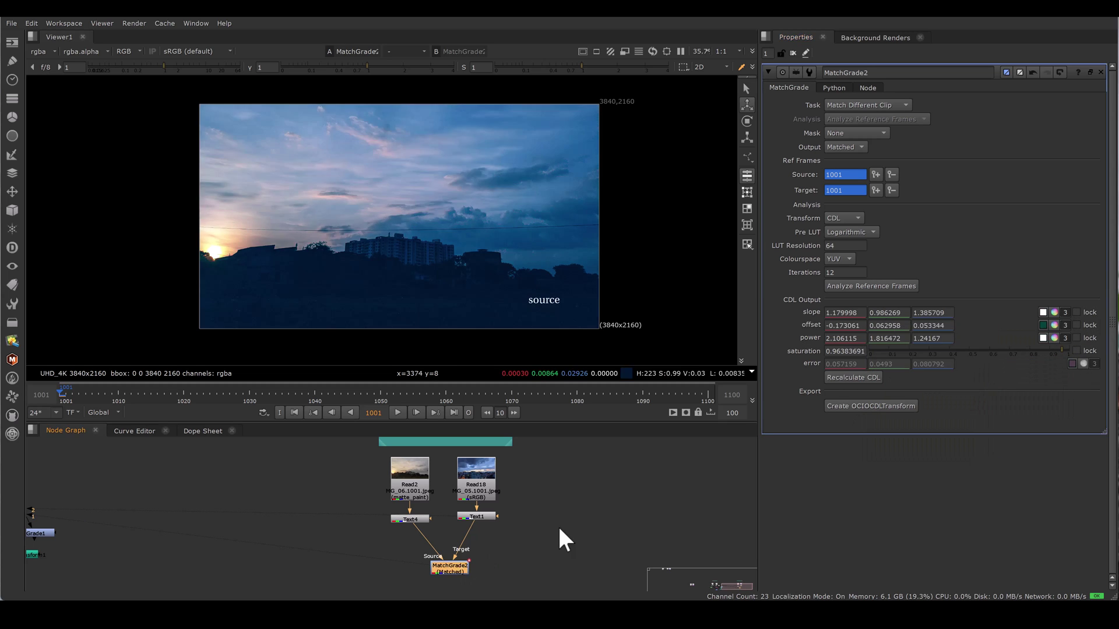
Export MatchGrade2's CDL as an OCIOCDLTransform node and compare the image with that node disabled and enabled
{"action": "left_click", "coordinate": [873, 406]}
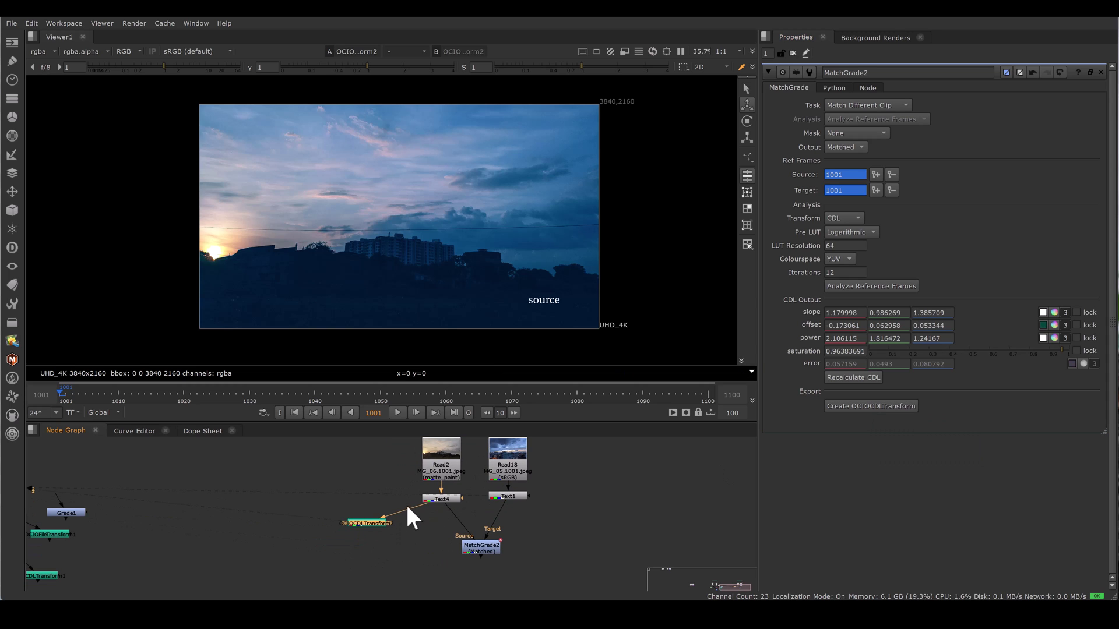
{"action": "double_click", "coordinate": [375, 524]}
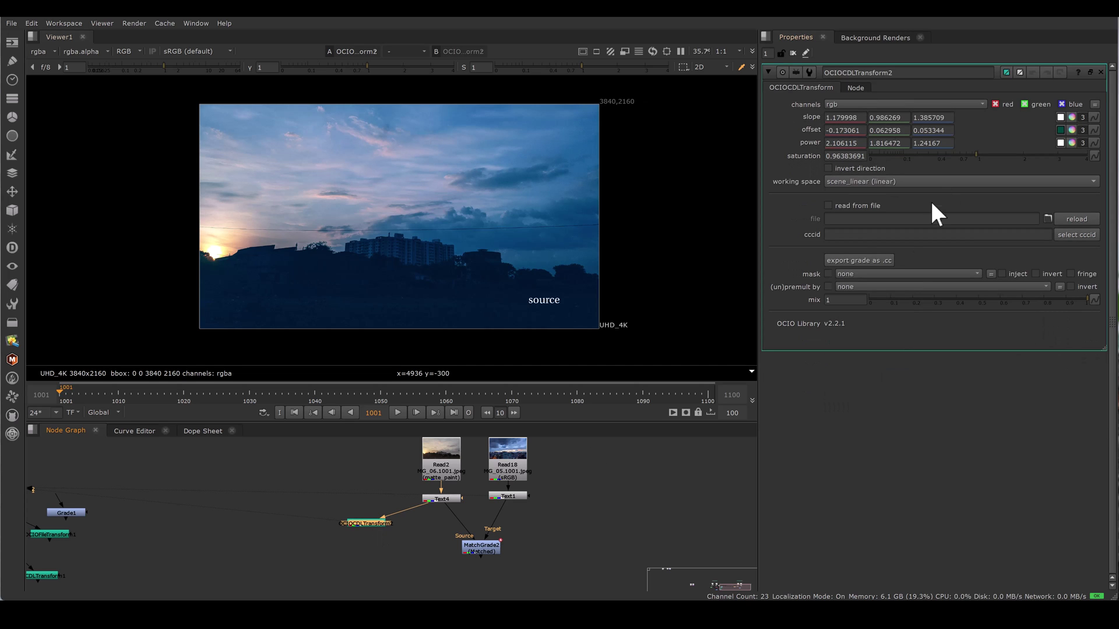
{"action": "key", "text": "d"}
{"action": "key", "text": "d"}
{"action": "key", "text": "d"}
{"action": "key", "text": "d"}
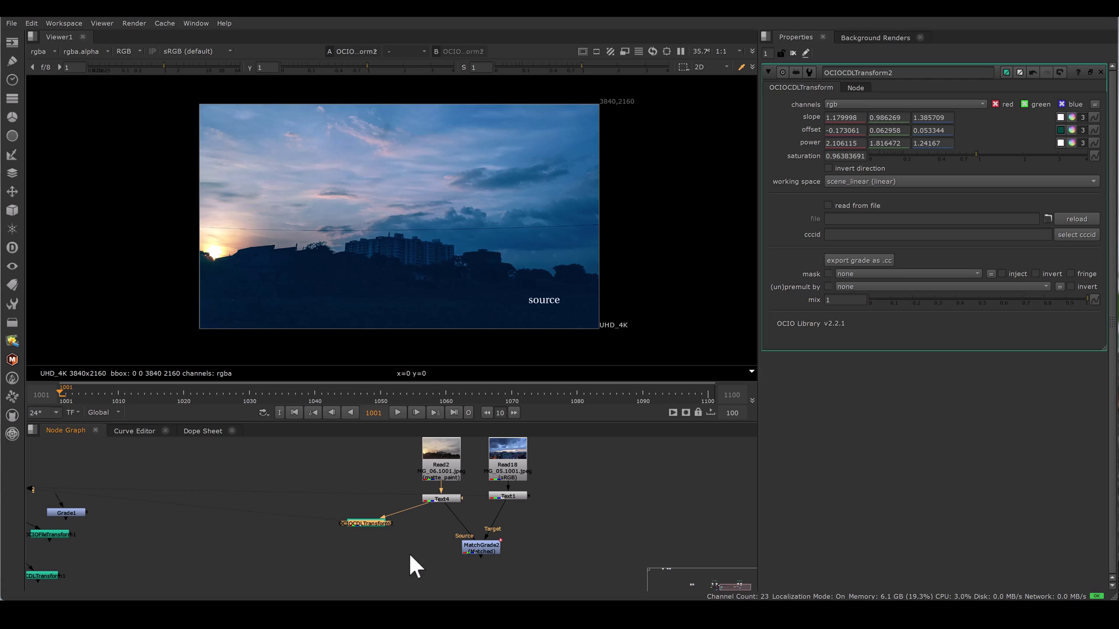
Add an unconnected Grade node near OCIOCDLTransform2 and open both nodes' properties together
{"action": "scroll", "coordinate": [384, 521], "scroll_direction": "up", "scroll_amount": 2}
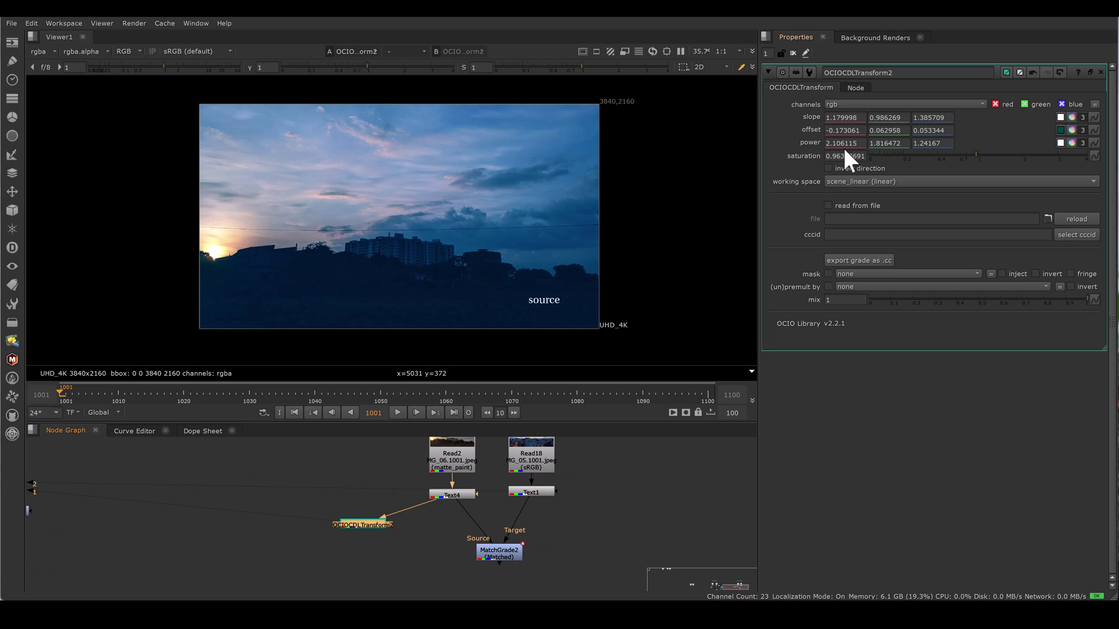
{"action": "left_click", "coordinate": [595, 537]}
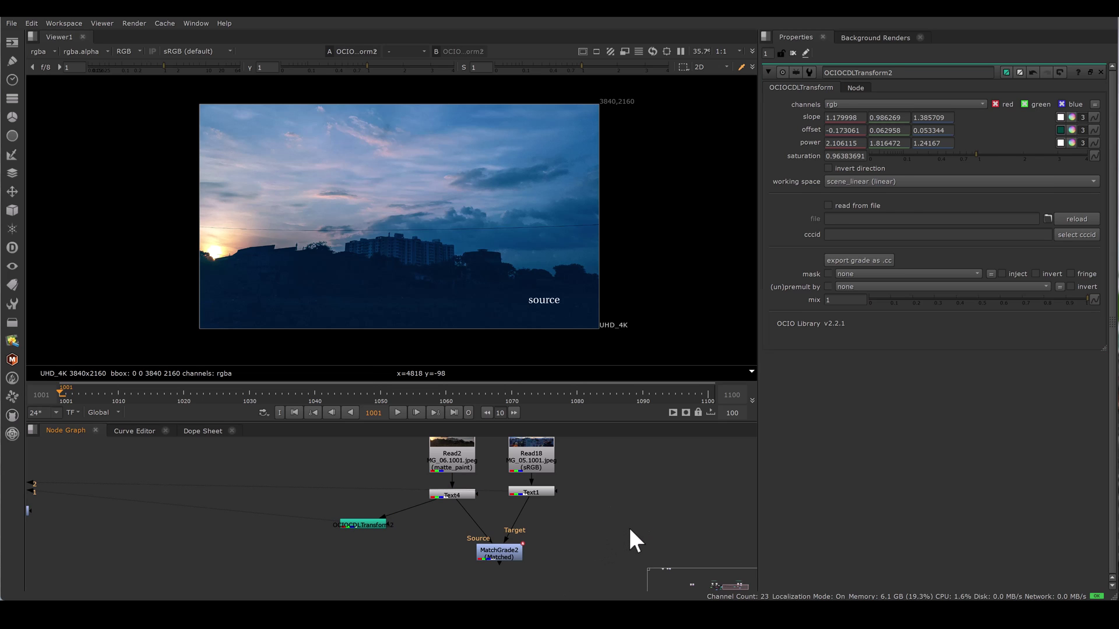
{"action": "key", "text": "g"}
{"action": "left_click_drag", "start_coordinate": [628, 527], "coordinate": [657, 497]}
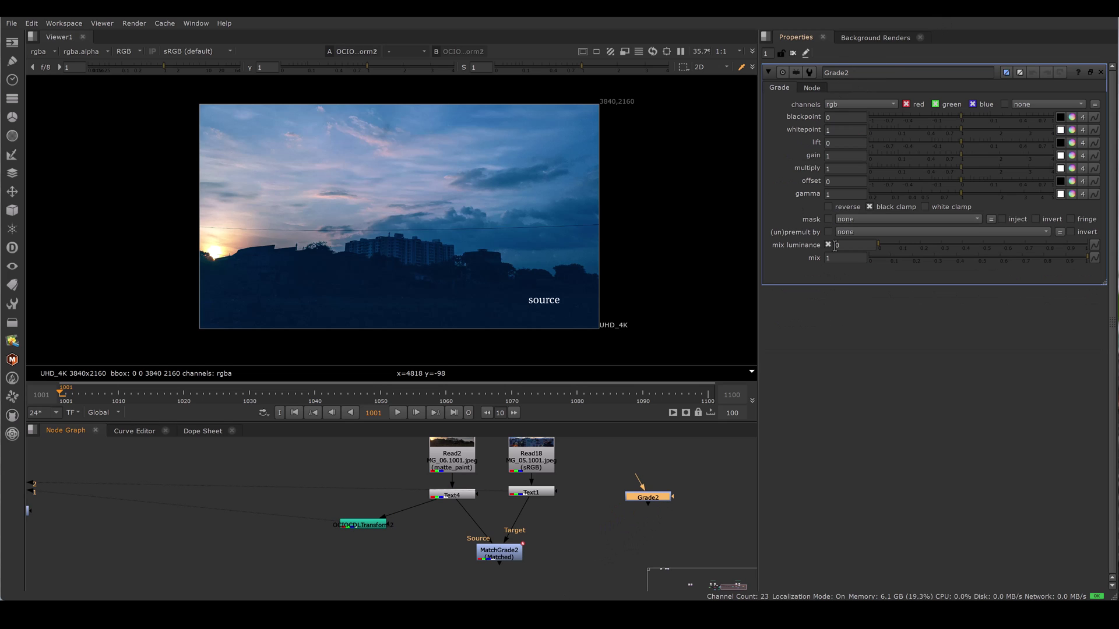
{"action": "scroll", "coordinate": [380, 518], "scroll_direction": "up", "scroll_amount": 4}
{"action": "left_click_drag", "start_coordinate": [239, 478], "coordinate": [453, 546]}
{"action": "left_click_drag", "start_coordinate": [732, 488], "coordinate": [196, 553]}
{"action": "middle_click_drag", "start_coordinate": [195, 551], "coordinate": [417, 538]}
{"action": "key", "text": "Return"}
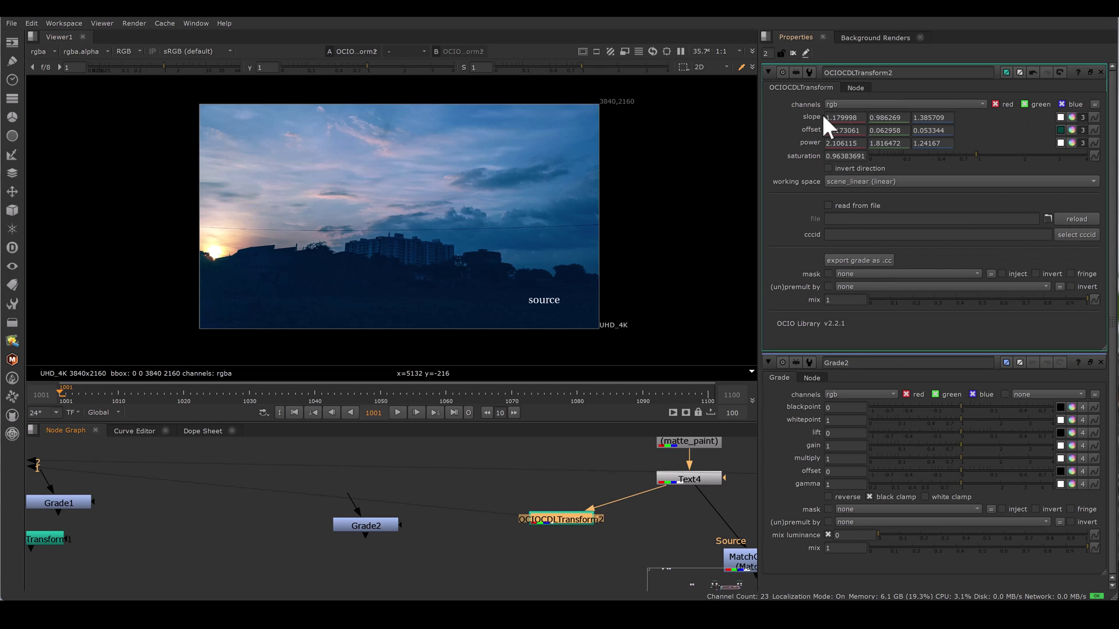
Copy OCIOCDLTransform2's slope values into Grade2's multiply as 1.18, 0.986269 and 1.38571
{"action": "left_click", "coordinate": [1082, 458]}
{"action": "left_click", "coordinate": [1095, 117]}
{"action": "left_click", "coordinate": [1075, 219]}
{"action": "left_click", "coordinate": [1082, 459]}
{"action": "left_click", "coordinate": [1025, 574]}
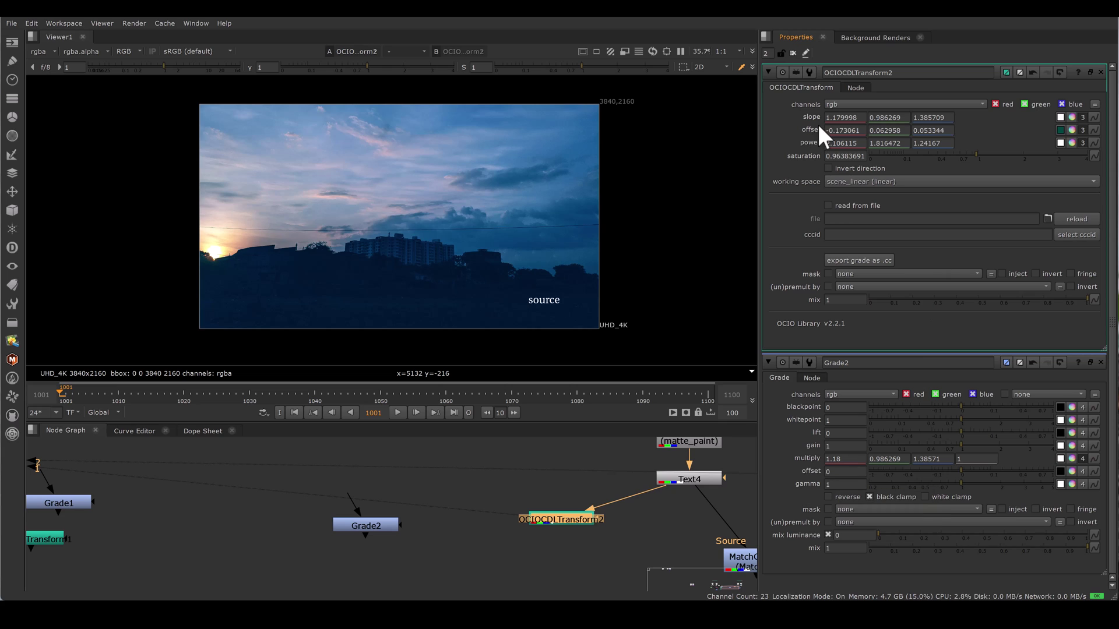
Copy OCIOCDLTransform2's offset values -0.173061, 0.062958 and 0.053344 into Grade2's offset
{"action": "right_click", "coordinate": [1104, 130]}
{"action": "mouse_move", "coordinate": [1076, 237]}
{"action": "left_click", "coordinate": [945, 233]}
{"action": "right_click", "coordinate": [1082, 469]}
{"action": "left_click", "coordinate": [983, 428]}
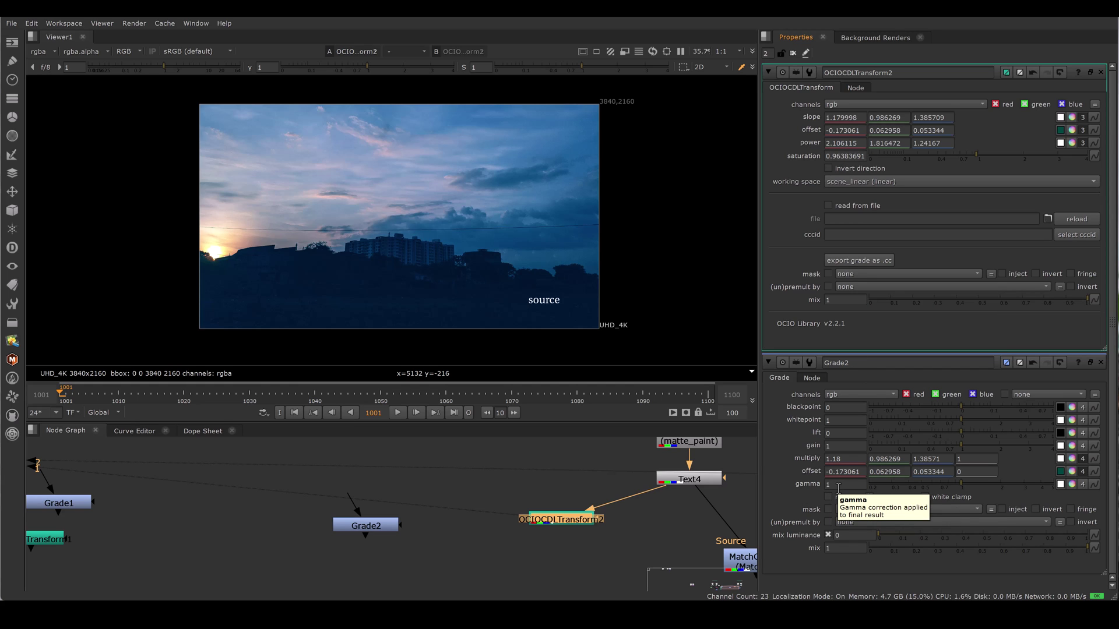
Handwrite the formula "Gamma = 1/power" over the sky with a RotoPaint brush after OCIOCDLTransform2
{"action": "middle_click_drag", "start_coordinate": [639, 532], "coordinate": [532, 533]}
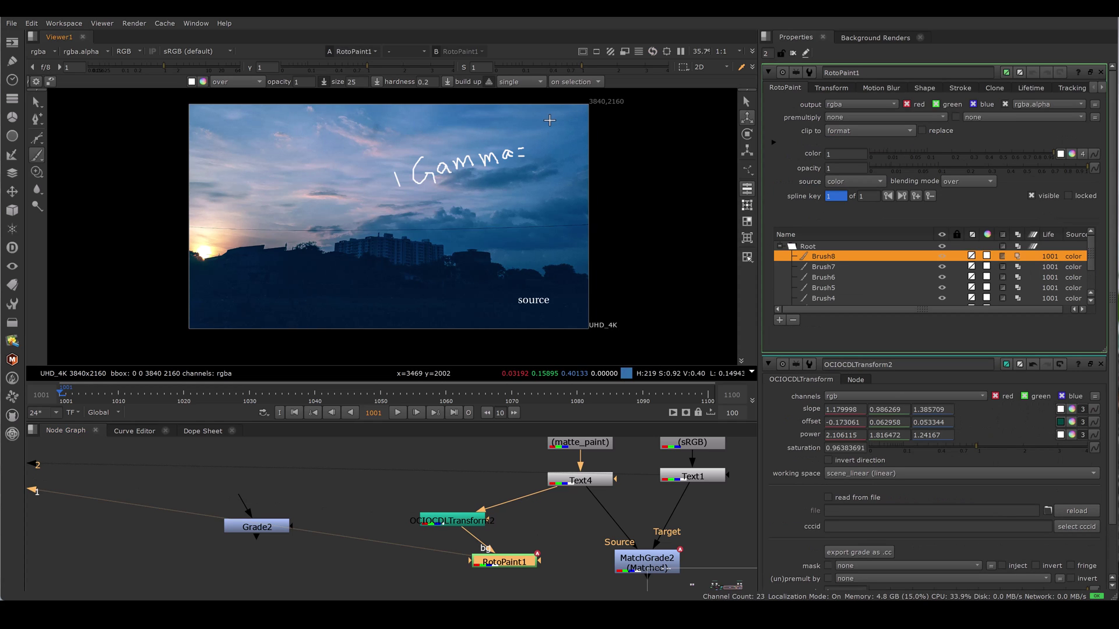
{"action": "mouse_move", "coordinate": [549, 120]}
{"action": "left_mouse_down"}
{"action": "mouse_move", "coordinate": [550, 133]}
{"action": "mouse_move", "coordinate": [575, 132]}
{"action": "left_mouse_up"}
{"action": "left_click_drag", "start_coordinate": [544, 171], "coordinate": [546, 161]}
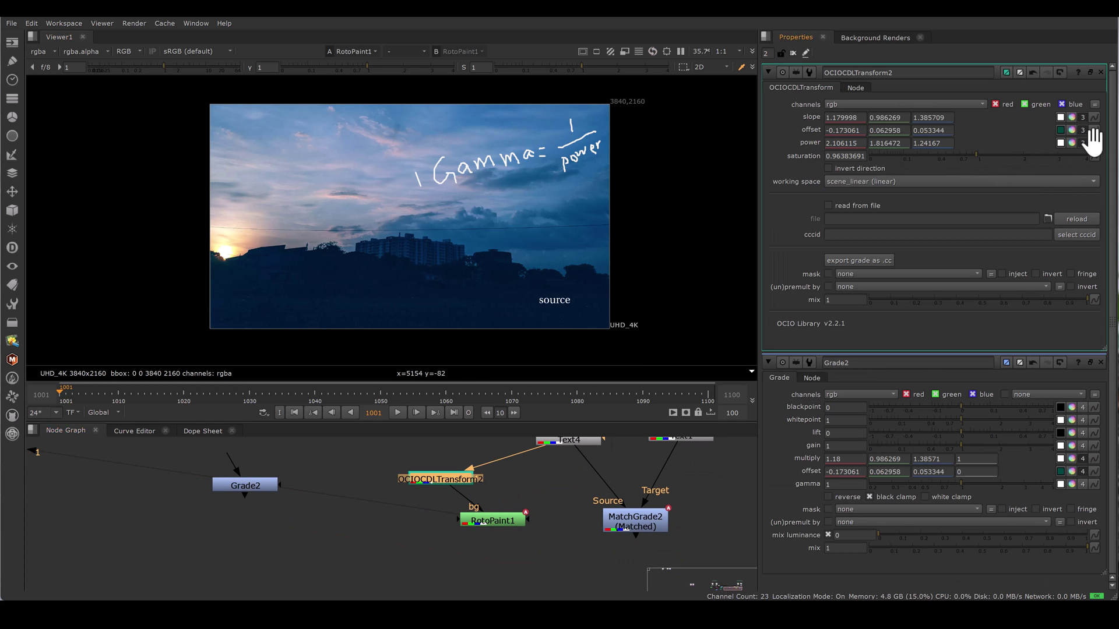
Copy OCIOCDLTransform2's power values into Grade2's gamma and show the Grade2 properties in an enlarged floating window
{"action": "left_click_drag", "start_coordinate": [1094, 137], "coordinate": [1088, 484]}
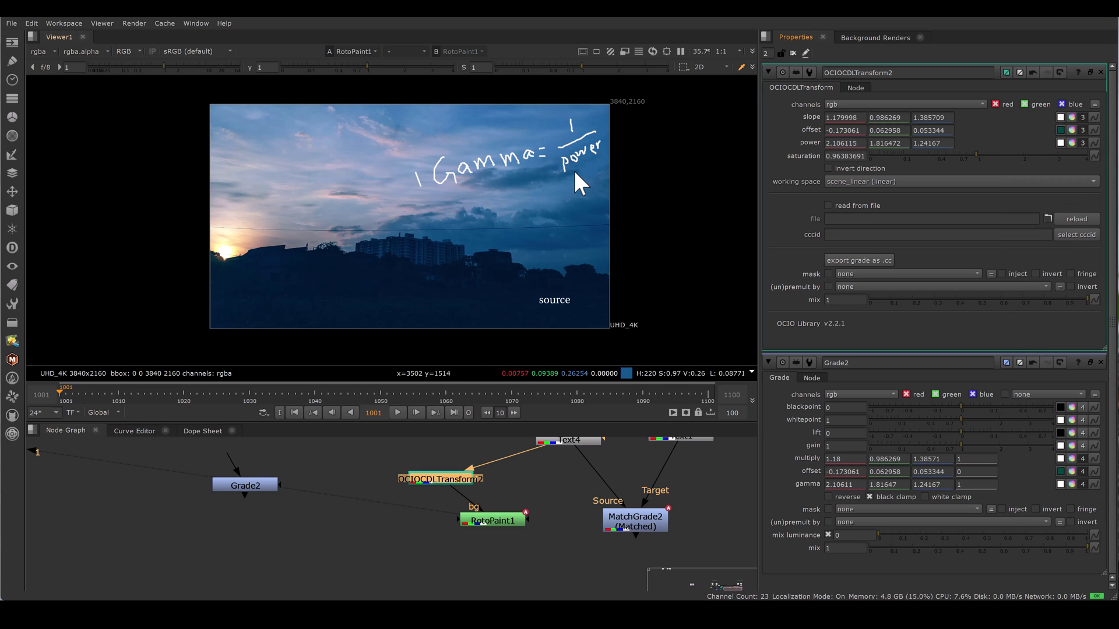
{"action": "left_click", "coordinate": [1089, 362]}
{"action": "left_click_drag", "start_coordinate": [1019, 367], "coordinate": [387, 238]}
{"action": "left_click_drag", "start_coordinate": [517, 430], "coordinate": [728, 561]}
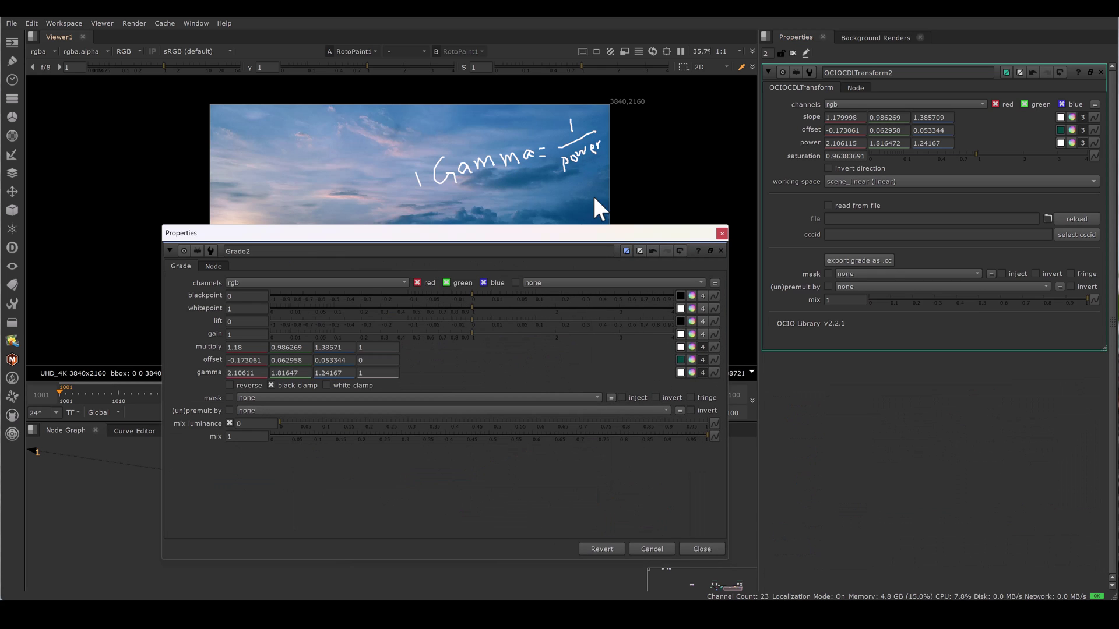
Replace Grade2's red, green and blue gamma with their reciprocals, 0.474809, 0.550518 and 0.805367
{"action": "left_click", "coordinate": [227, 373]}
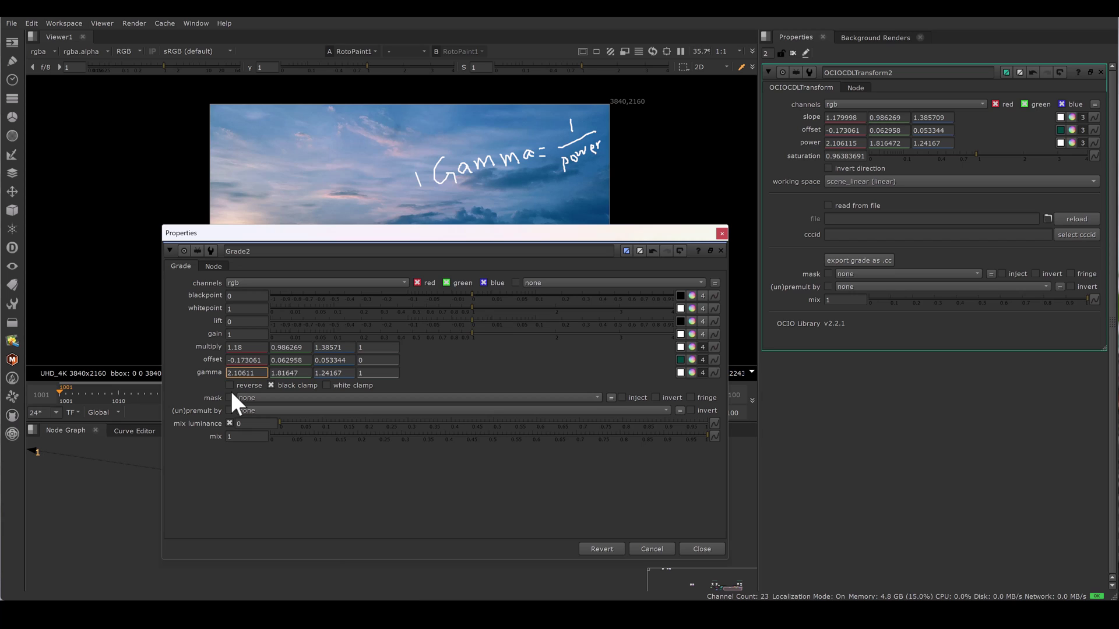
{"action": "type", "text": "1/"}
{"action": "key", "text": "Return"}
{"action": "key", "text": "Tab"}
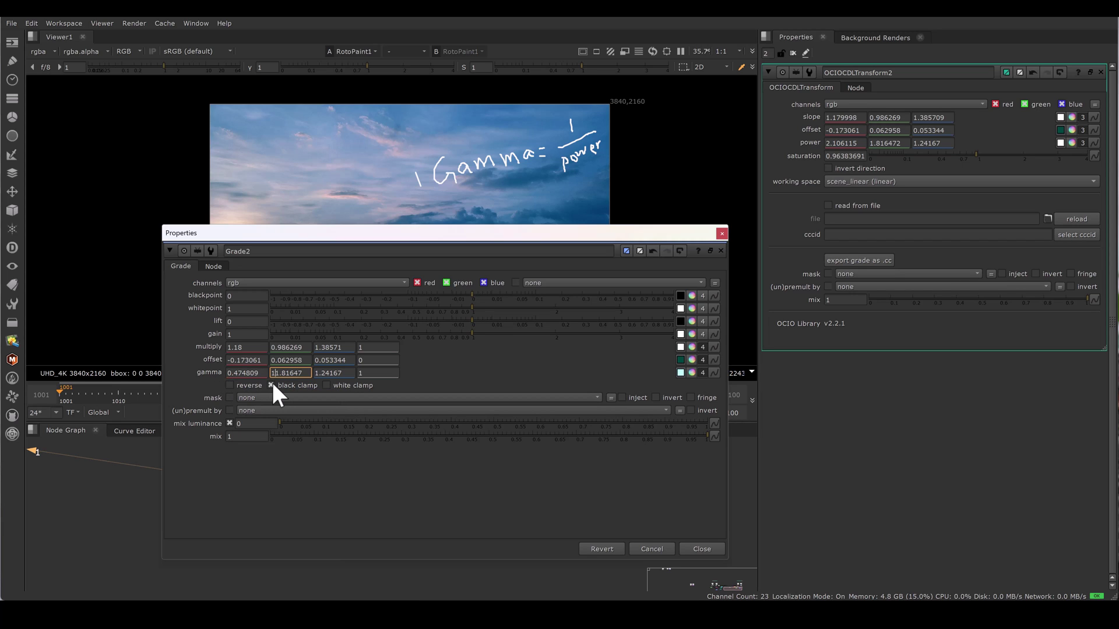
{"action": "type", "text": "1/"}
{"action": "key", "text": "Return"}
{"action": "key", "text": "Tab"}
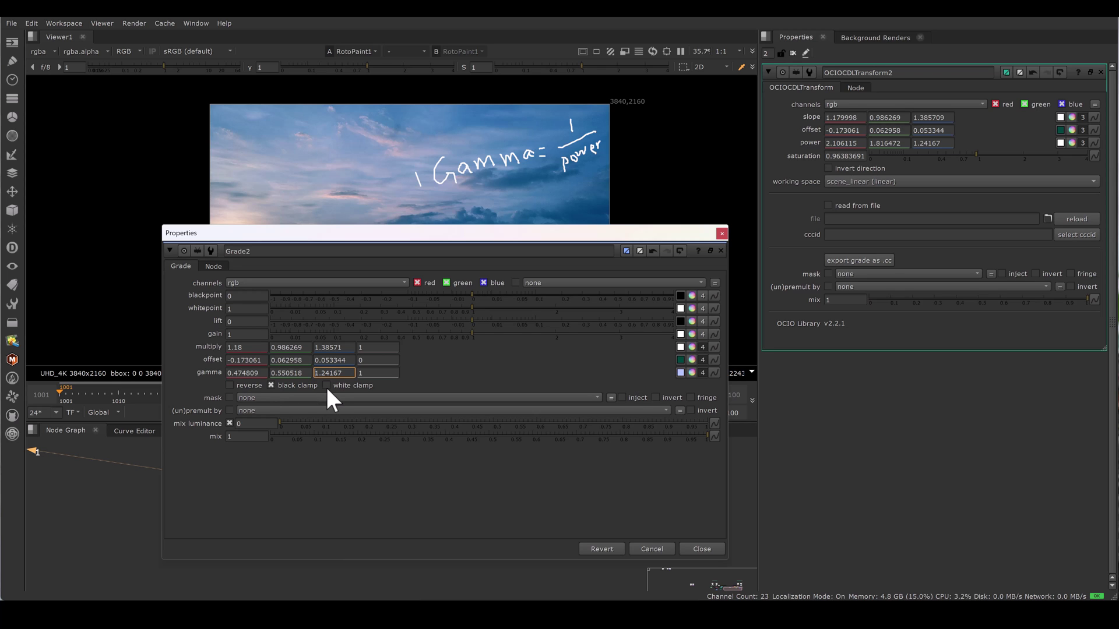
{"action": "type", "text": "1/"}
{"action": "key", "text": "Return"}
{"action": "left_click_drag", "start_coordinate": [303, 233], "coordinate": [907, 318]}
Reposition Grade2, add a Saturation node below it, and copy OCIOCDLTransform2's saturation value of 0.96383691 into it
{"action": "left_click_drag", "start_coordinate": [246, 485], "coordinate": [529, 529]}
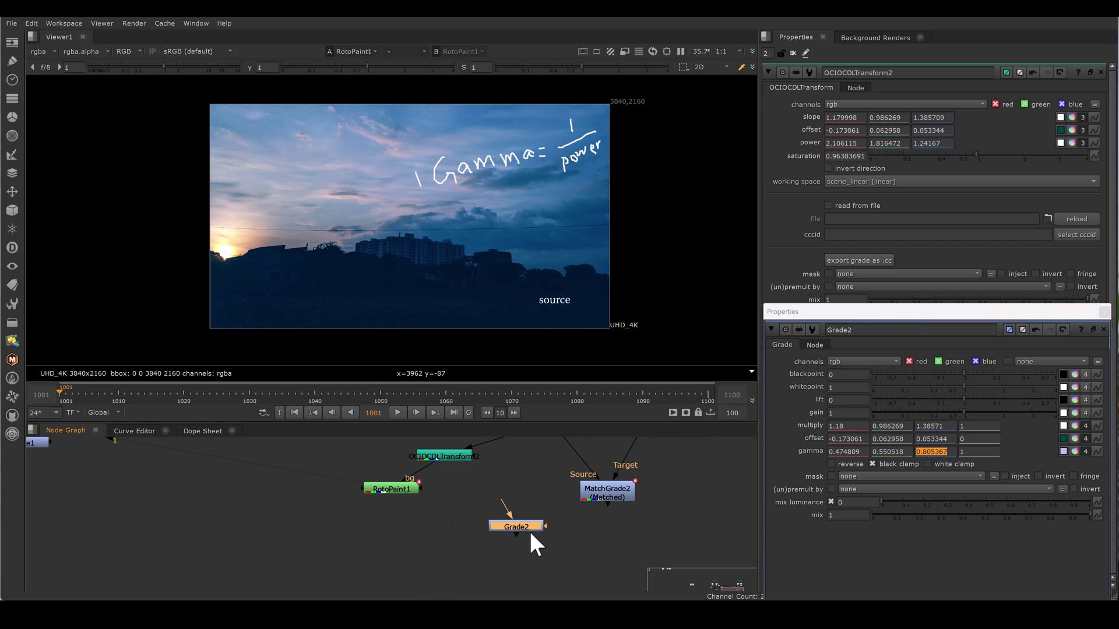
{"action": "key", "text": "Tab"}
{"action": "type", "text": "sat"}
{"action": "key", "text": "Return"}
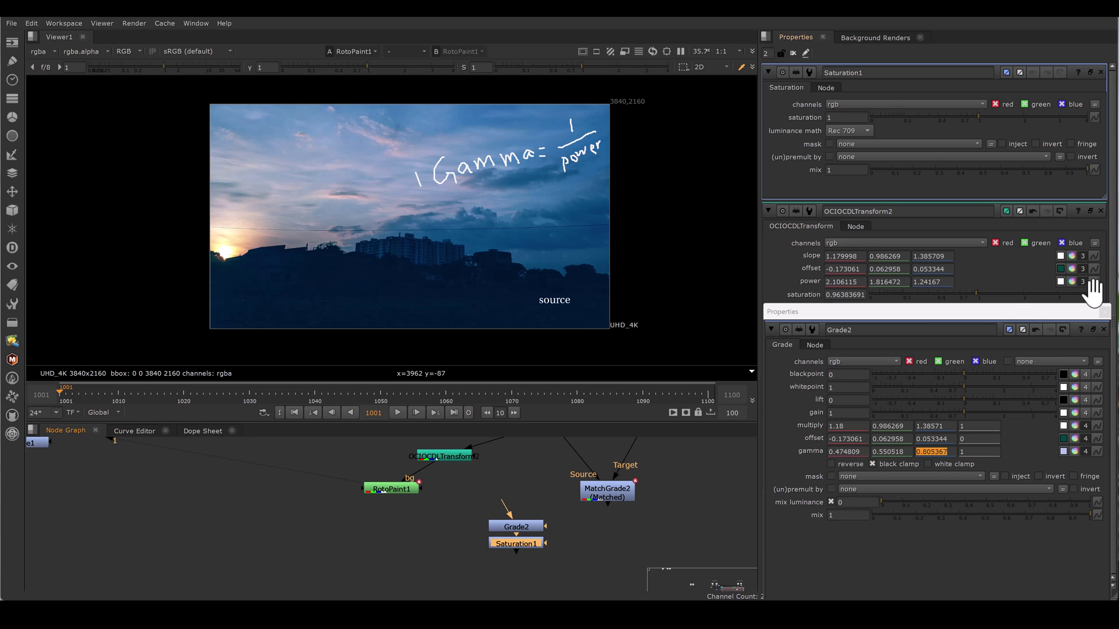
{"action": "left_click_drag", "start_coordinate": [1095, 295], "coordinate": [1095, 117]}
Connect Grade2's input to Text4 and compare the Saturation1 output with OCIOCDLTransform2 in the viewer
{"action": "scroll", "coordinate": [537, 492], "scroll_direction": "down", "scroll_amount": 2}
{"action": "left_click_drag", "start_coordinate": [532, 493], "coordinate": [546, 441]}
{"action": "key", "text": "1"}
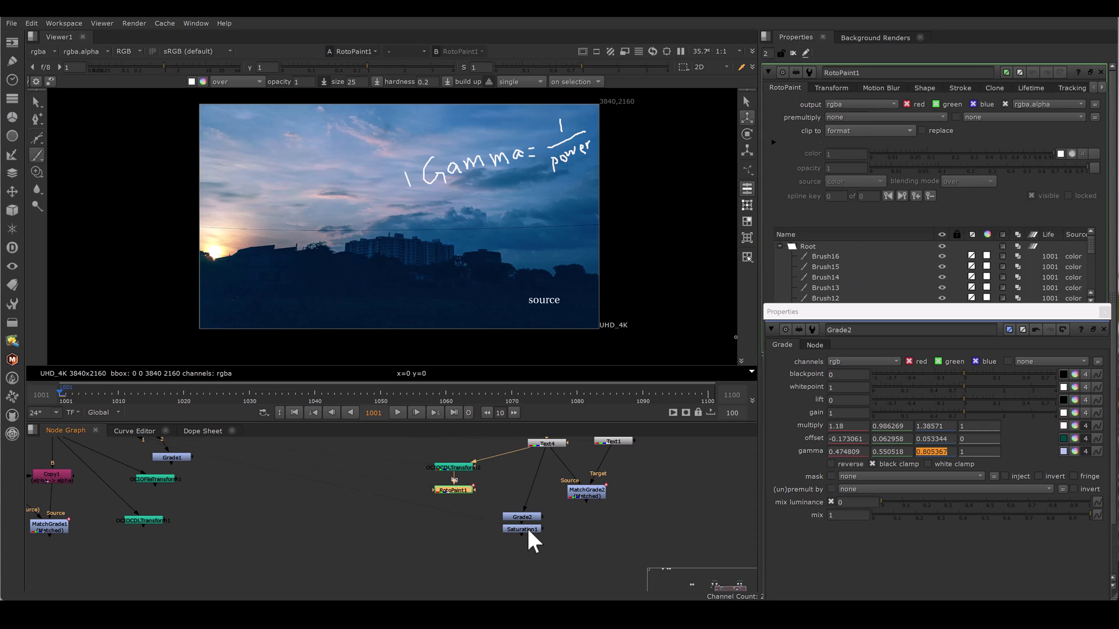
{"action": "left_click", "coordinate": [460, 470]}
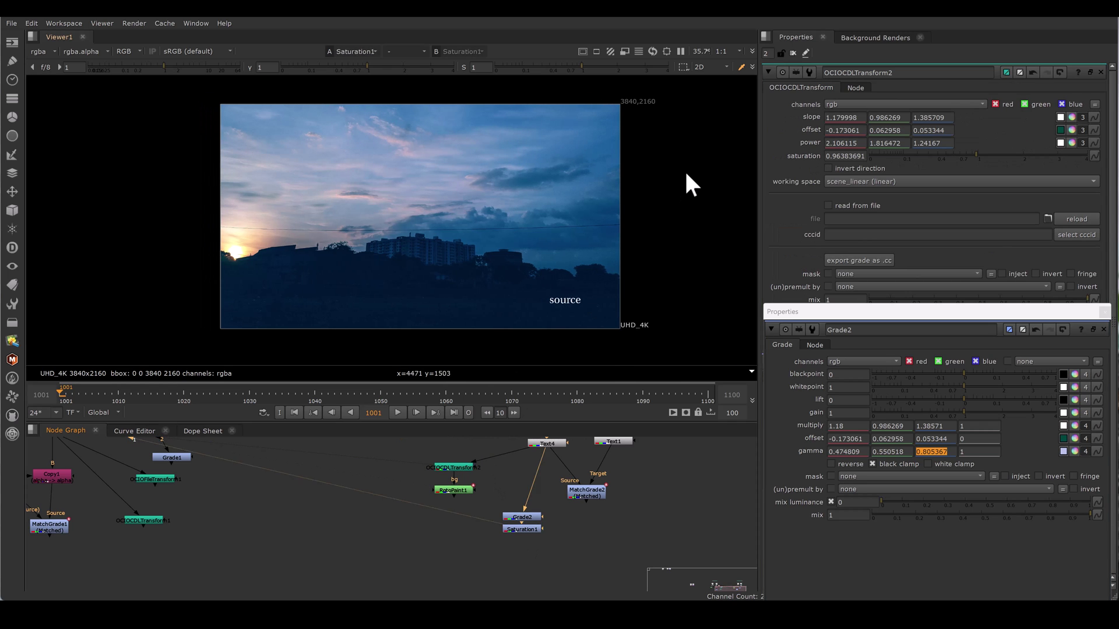
{"action": "left_click_drag", "start_coordinate": [400, 449], "coordinate": [473, 475]}
Add a second Grade node directly after Grade2
{"action": "left_click", "coordinate": [529, 516]}
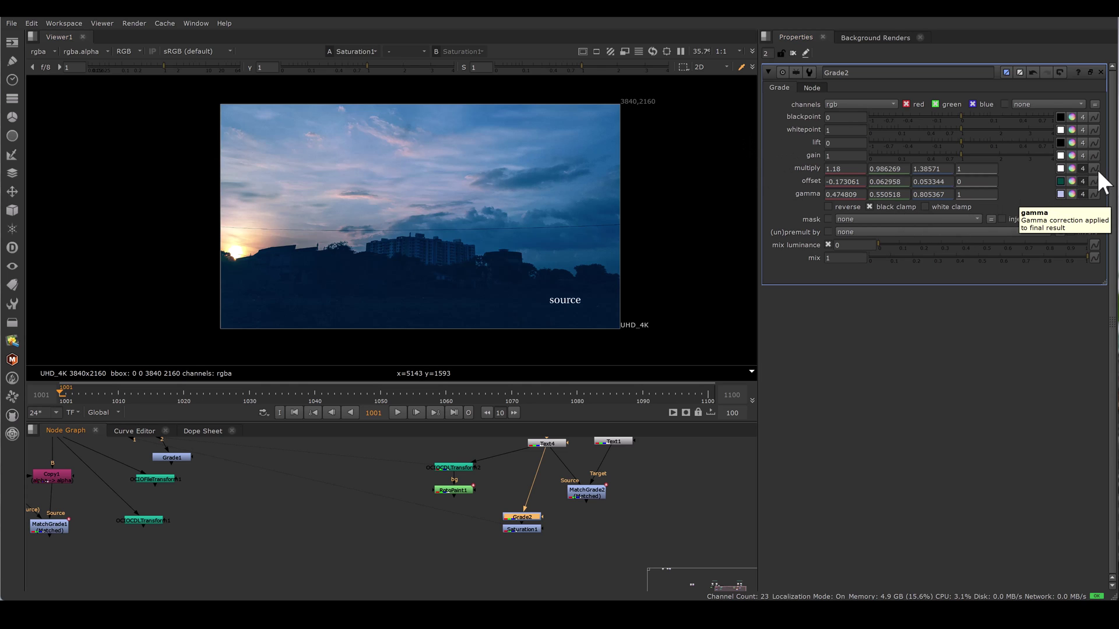
{"action": "key", "text": "g"}
{"action": "scroll", "coordinate": [633, 542], "scroll_direction": "down", "scroll_amount": 3}
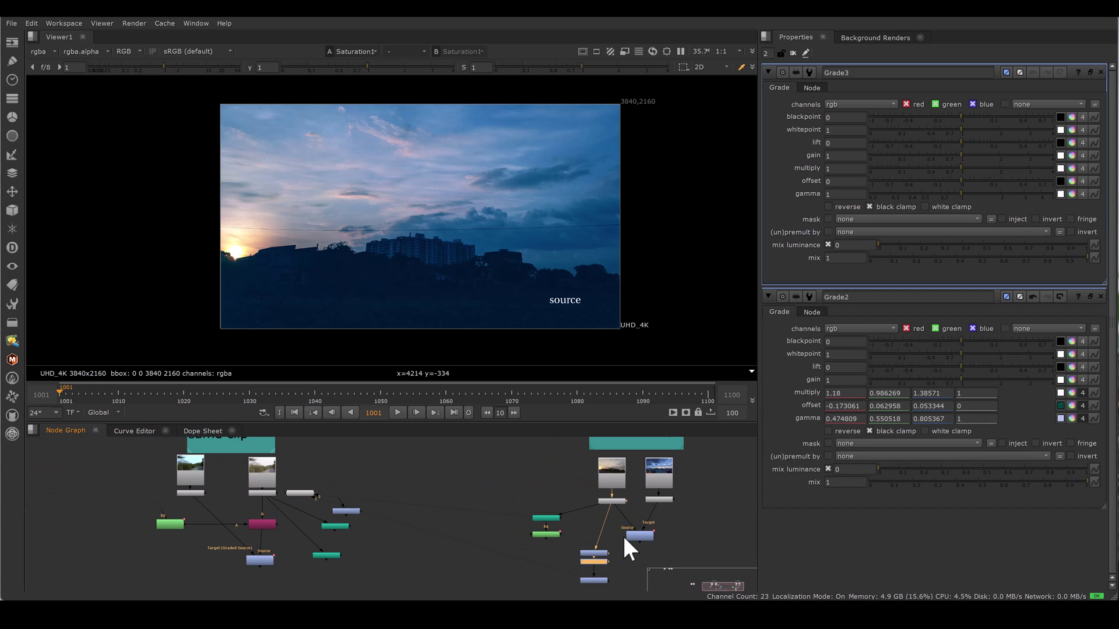